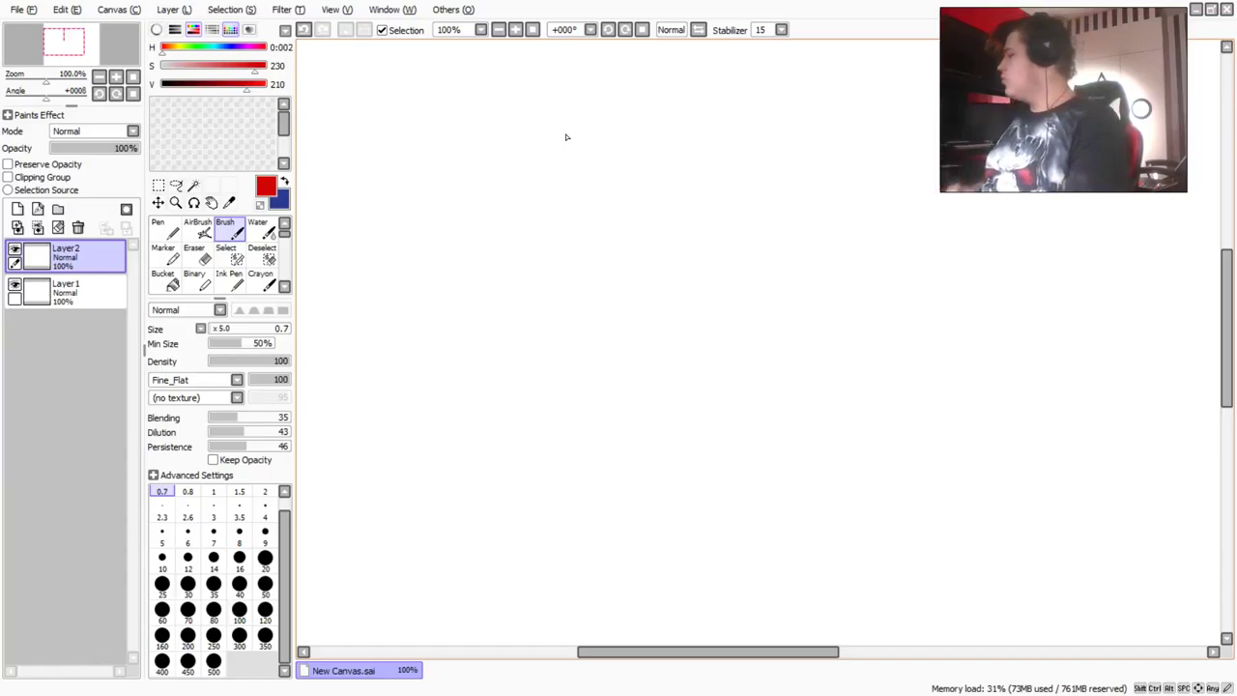
Sketch an almond-shaped eye outline in red with a curved upper lid, slanted inner corner and shallow lower lid.
mouse_move(643, 249)
mouse_down()
mouse_move(638, 238)
mouse_move(654, 257)
mouse_move(612, 222)
mouse_move(621, 229)
mouse_move(588, 221)
mouse_move(411, 246)
mouse_up()
mouse_move(654, 258)
mouse_down()
mouse_move(598, 220)
mouse_move(623, 237)
mouse_move(493, 216)
mouse_move(389, 253)
mouse_move(638, 254)
mouse_move(483, 224)
mouse_move(499, 226)
mouse_move(413, 240)
mouse_move(525, 211)
mouse_move(585, 223)
mouse_move(522, 213)
mouse_up()
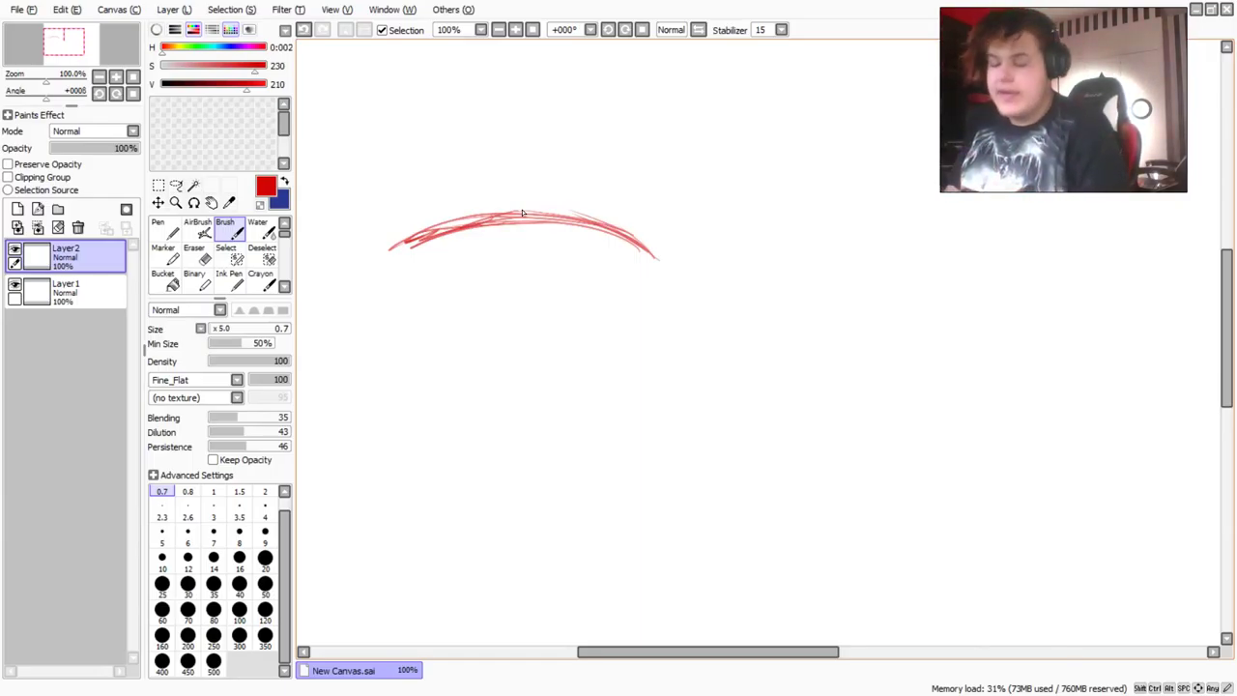
mouse_move(410, 248)
mouse_down()
mouse_move(433, 283)
mouse_move(401, 246)
mouse_move(473, 307)
mouse_up()
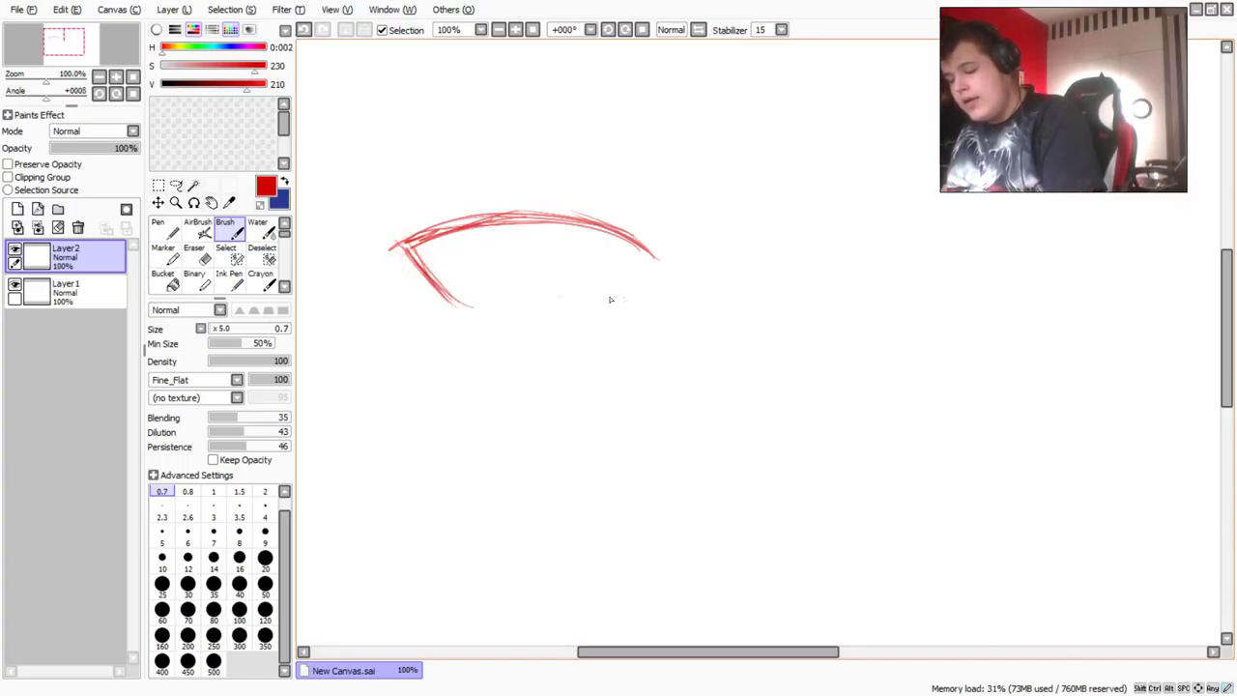
mouse_move(608, 307)
mouse_down()
mouse_move(511, 314)
mouse_move(608, 305)
mouse_move(485, 312)
mouse_up()
mouse_move(635, 301)
mouse_down()
mouse_move(587, 314)
mouse_move(448, 309)
mouse_move(408, 289)
mouse_up()
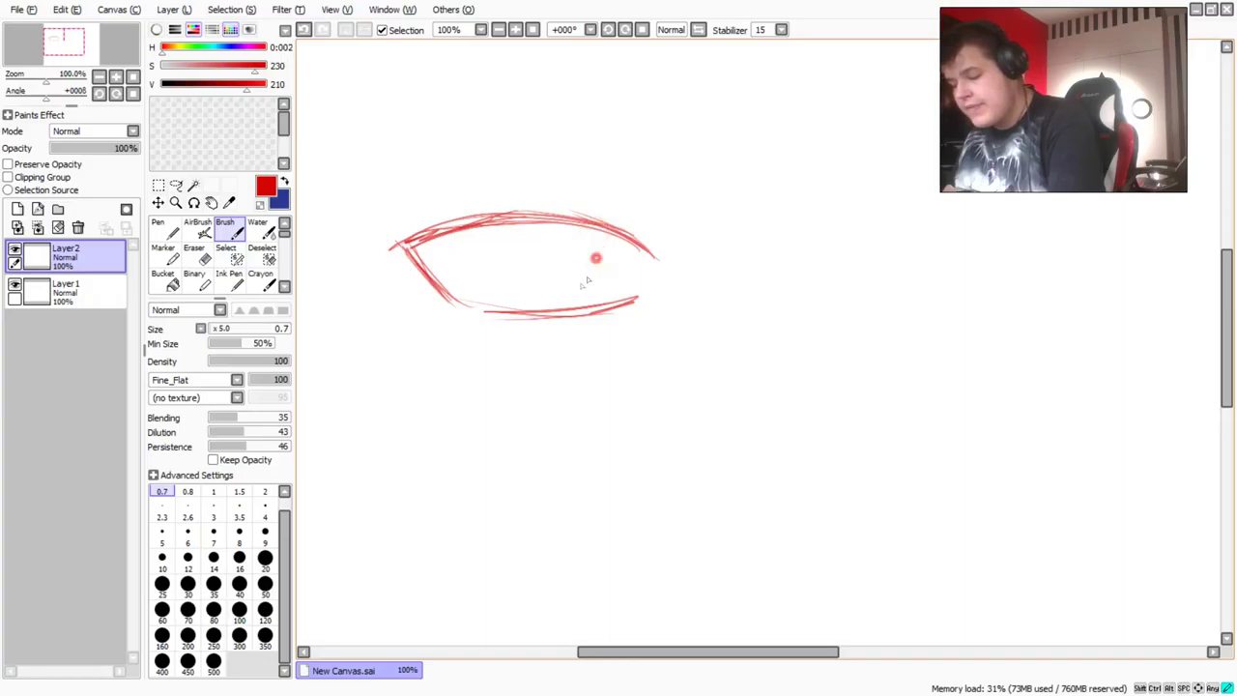
Sketch the iris outline inside the almond-shaped eye, hanging from the upper lid.
mouse_move(581, 284)
mouse_down()
mouse_move(594, 233)
mouse_move(575, 292)
mouse_move(596, 235)
mouse_move(592, 270)
mouse_move(601, 253)
mouse_move(571, 306)
mouse_move(573, 290)
mouse_move(538, 304)
mouse_move(571, 301)
mouse_move(508, 283)
mouse_up()
drag(485, 231, 491, 268)
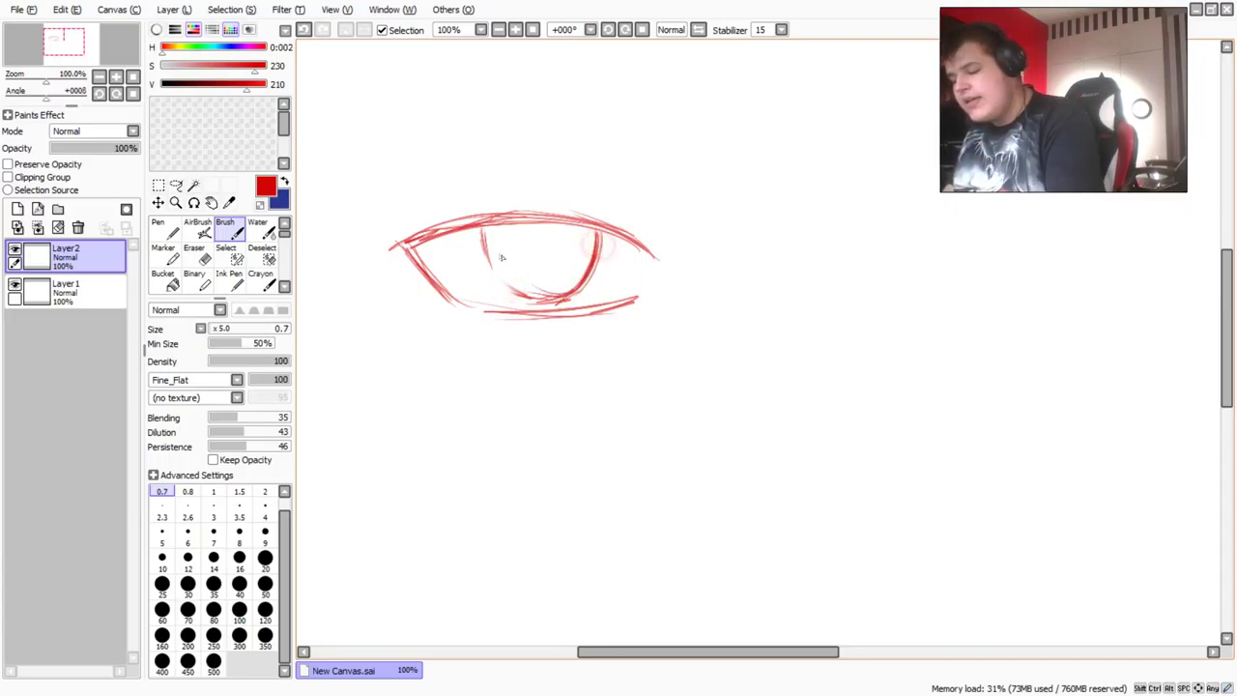
drag(483, 236, 488, 253)
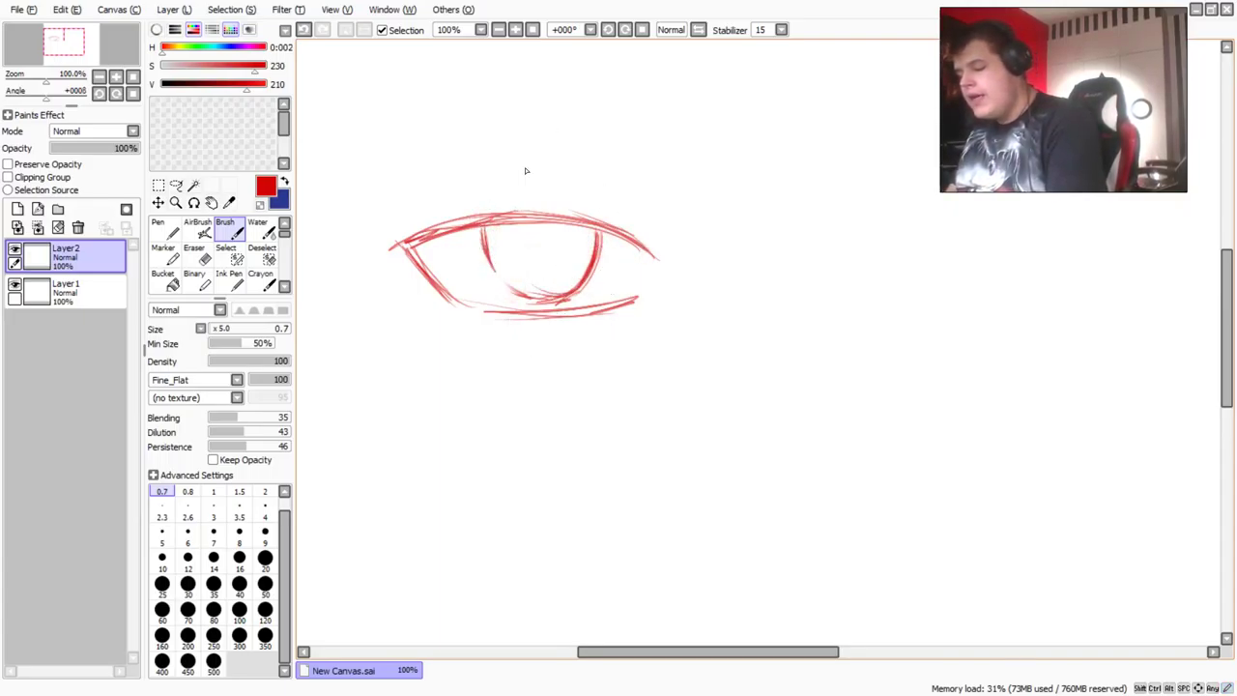
Sketch large rounded eyeball guide curves above and below the eye, around its outer corner.
mouse_move(444, 329)
mouse_down()
mouse_move(533, 389)
mouse_move(432, 182)
mouse_up()
mouse_move(408, 302)
mouse_down()
mouse_move(566, 155)
mouse_move(449, 204)
mouse_up()
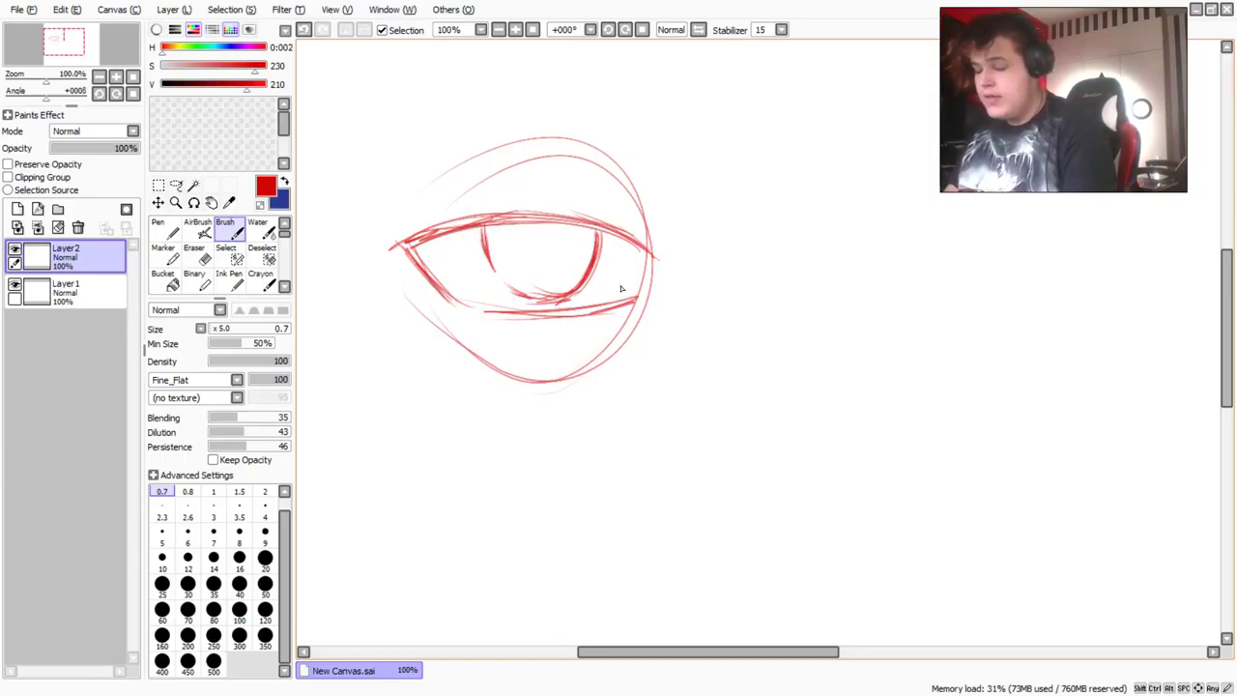
Erase the eyeball guide curves around the eye with the Eraser at size 35.
click(198, 253)
drag(638, 200, 566, 135)
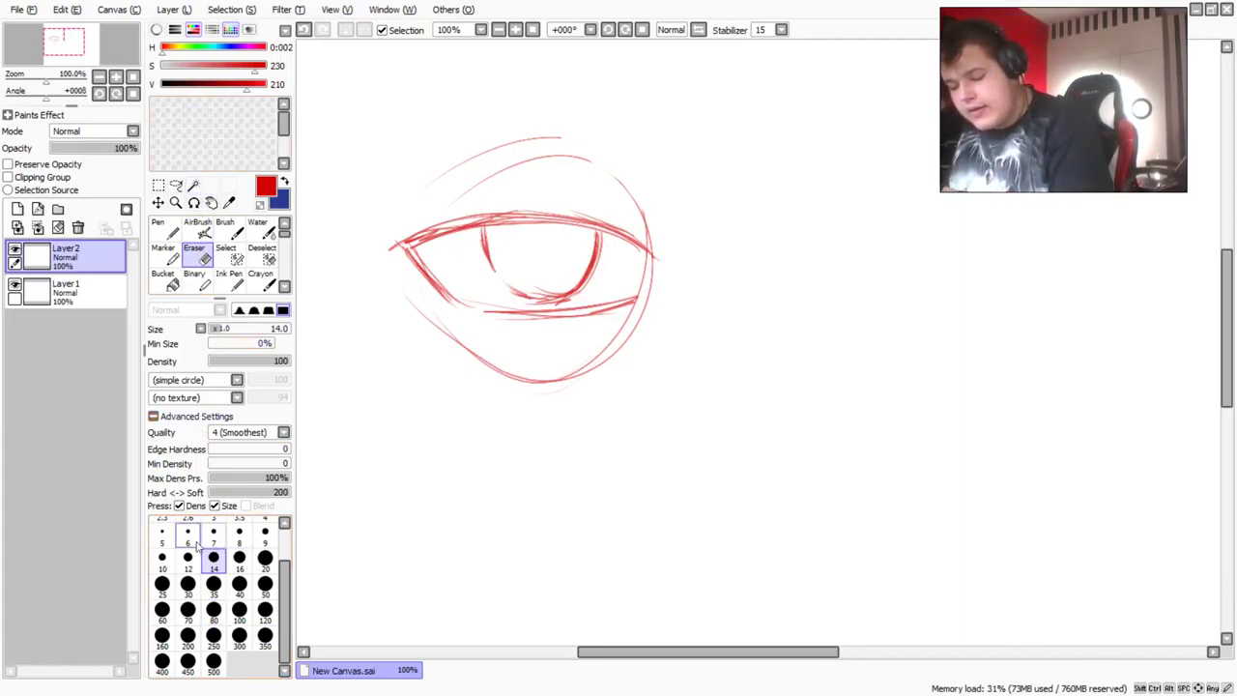
click(213, 590)
drag(641, 199, 652, 221)
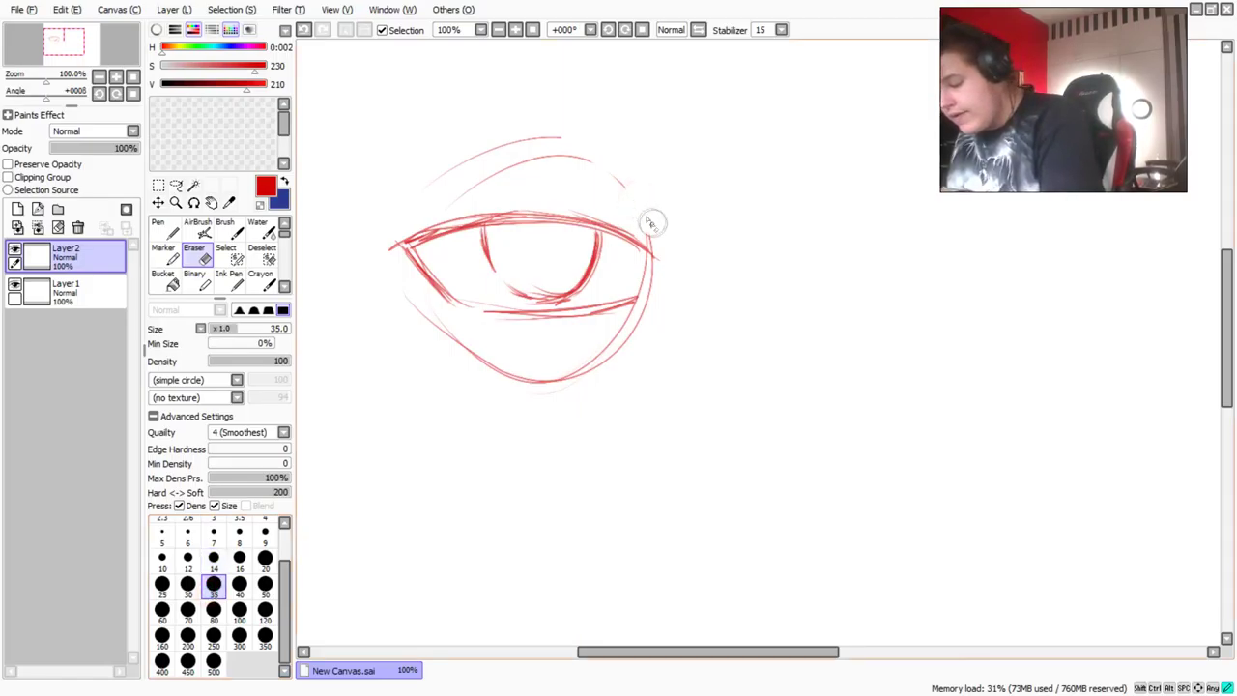
mouse_move(569, 129)
mouse_down()
mouse_move(453, 171)
mouse_move(552, 144)
mouse_up()
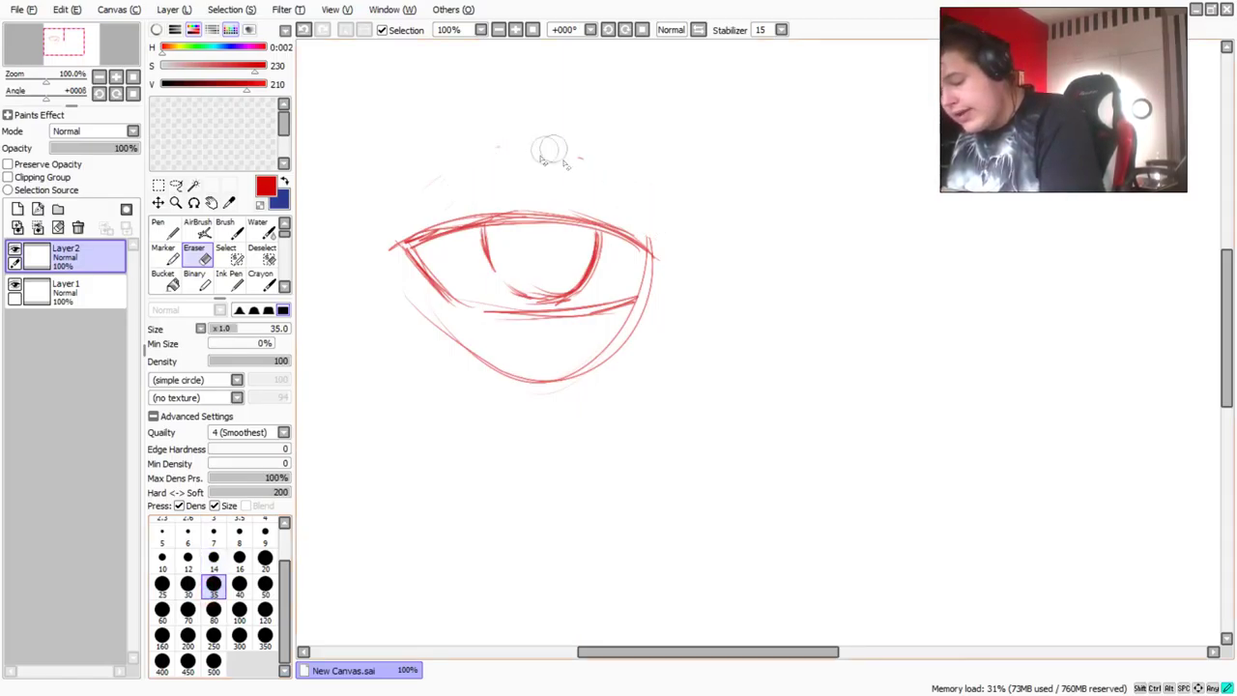
mouse_move(614, 358)
mouse_down()
mouse_move(640, 322)
mouse_move(506, 368)
mouse_move(599, 380)
mouse_move(481, 378)
mouse_move(440, 334)
mouse_move(516, 335)
mouse_move(666, 252)
mouse_move(651, 283)
mouse_move(639, 266)
mouse_move(645, 284)
mouse_move(676, 260)
mouse_up()
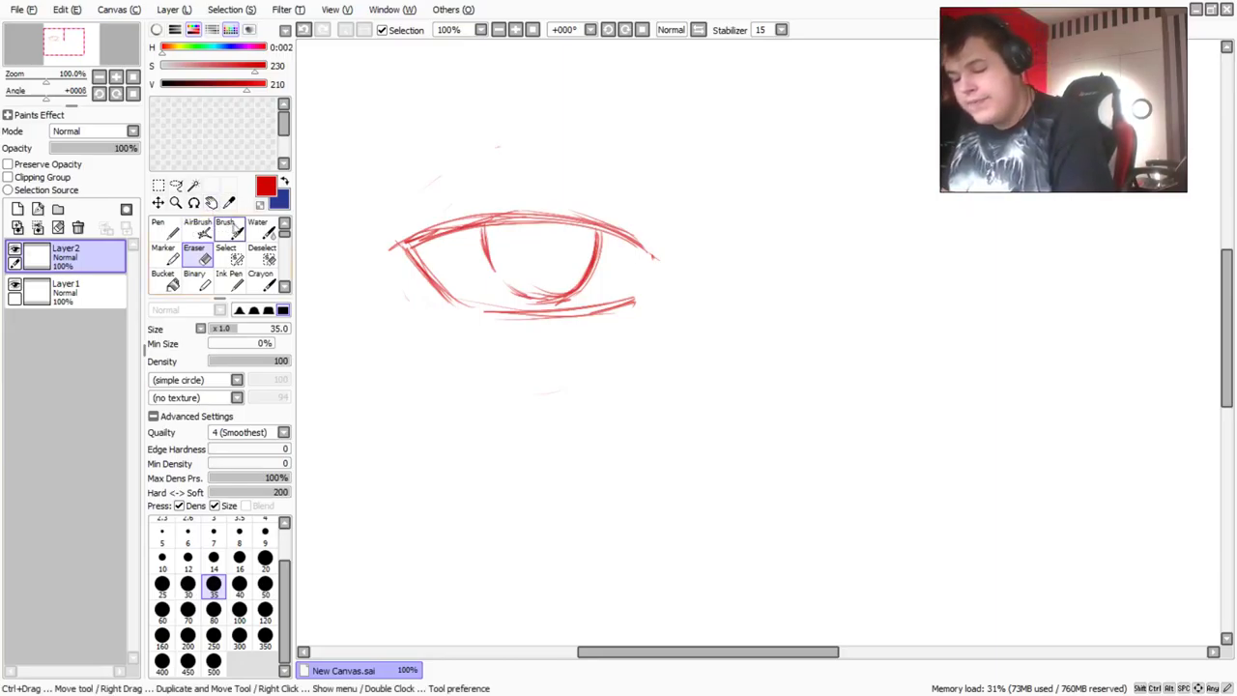
Shade in the pupil under the upper lid with the Brush and darken the upper lid's outer end.
click(224, 228)
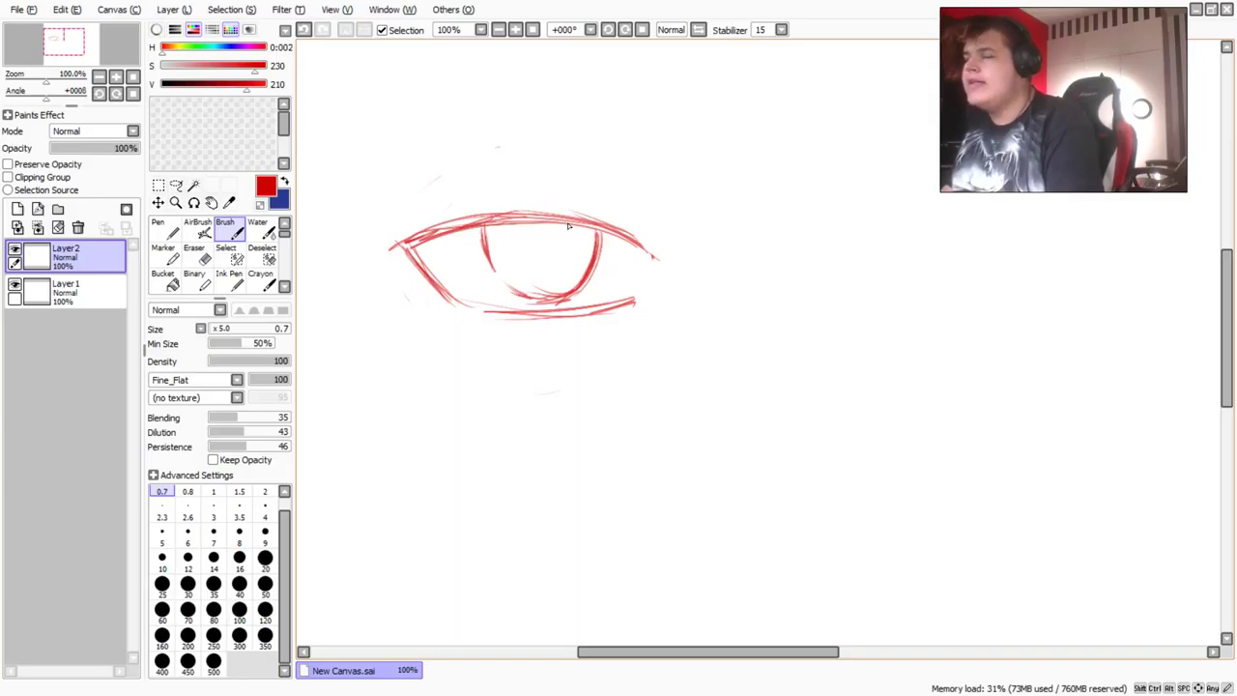
mouse_move(526, 226)
mouse_down()
mouse_move(543, 258)
mouse_move(568, 227)
mouse_move(525, 235)
mouse_move(566, 254)
mouse_move(564, 240)
mouse_move(526, 241)
mouse_move(570, 241)
mouse_move(558, 251)
mouse_move(557, 232)
mouse_move(541, 245)
mouse_move(530, 231)
mouse_move(571, 232)
mouse_move(538, 249)
mouse_move(522, 229)
mouse_move(550, 261)
mouse_move(516, 224)
mouse_move(534, 267)
mouse_move(570, 248)
mouse_move(550, 263)
mouse_move(518, 246)
mouse_move(527, 254)
mouse_move(564, 251)
mouse_move(535, 242)
mouse_move(563, 227)
mouse_move(522, 216)
mouse_up()
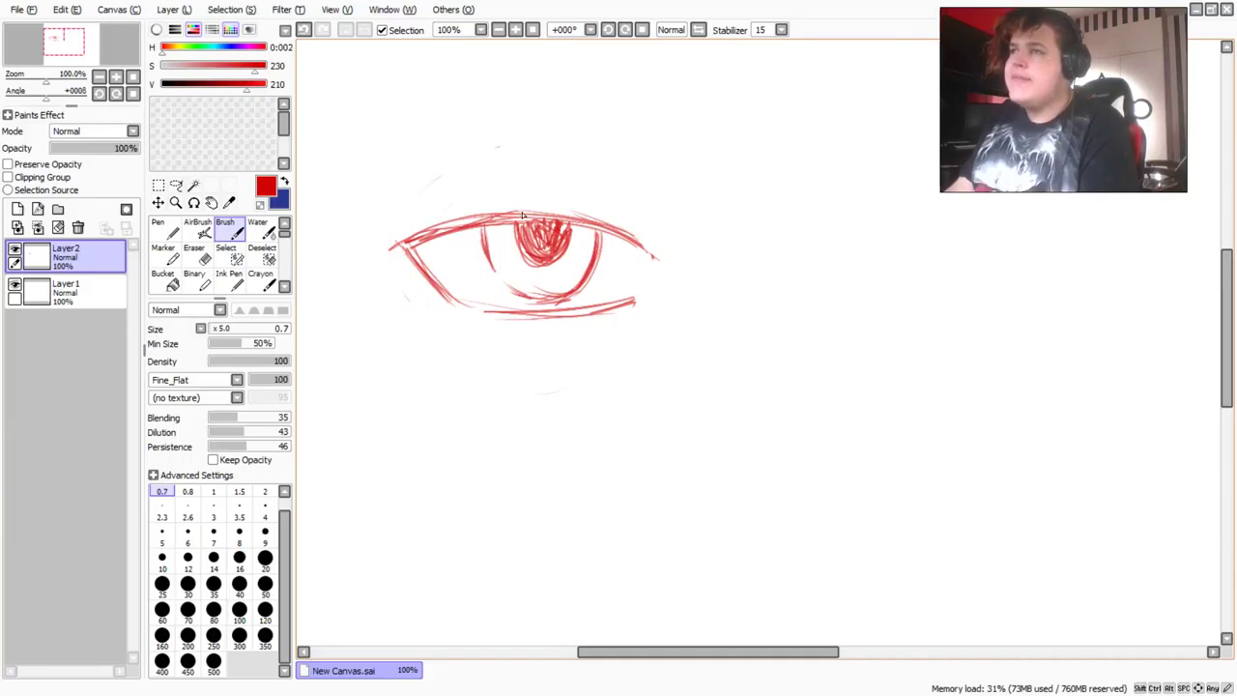
drag(641, 243, 650, 254)
Pick the red of the sketched lid line and draw the eyelid crease in broken strokes above the upper lid.
right_click(625, 233)
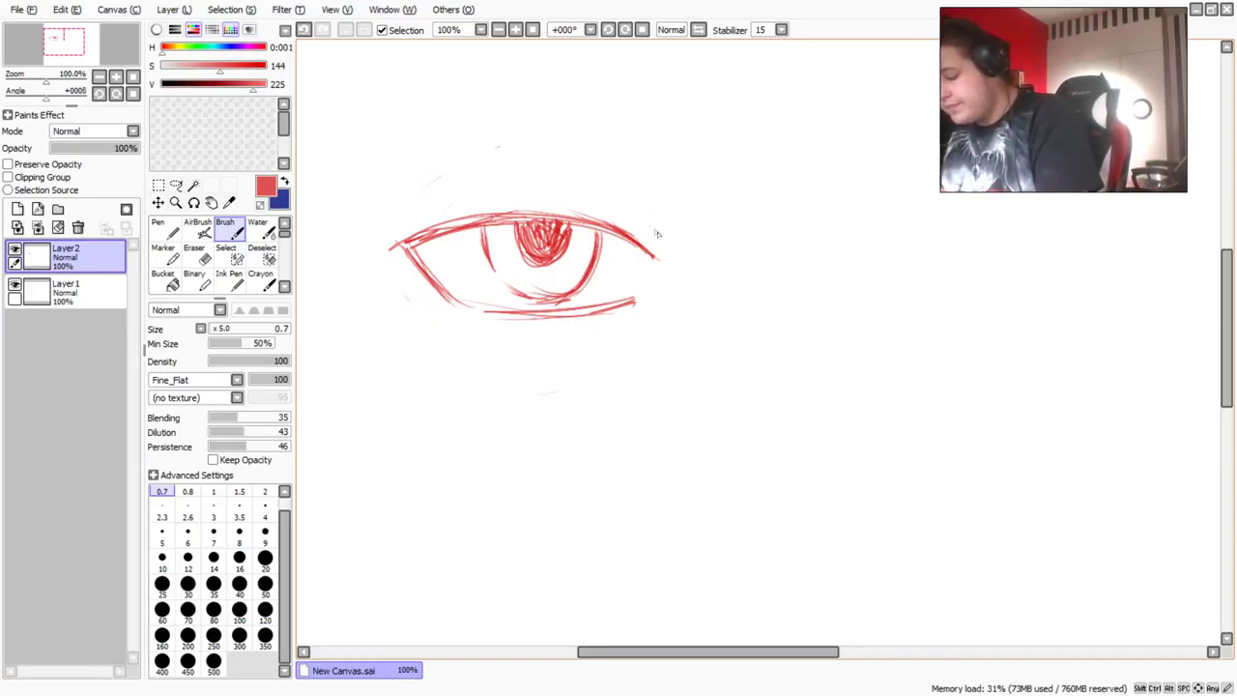
mouse_move(626, 212)
mouse_down()
mouse_move(667, 249)
mouse_move(585, 196)
mouse_up()
mouse_move(676, 259)
mouse_down()
mouse_move(585, 193)
mouse_move(597, 192)
mouse_move(498, 191)
mouse_up()
drag(638, 199, 497, 191)
drag(628, 199, 525, 189)
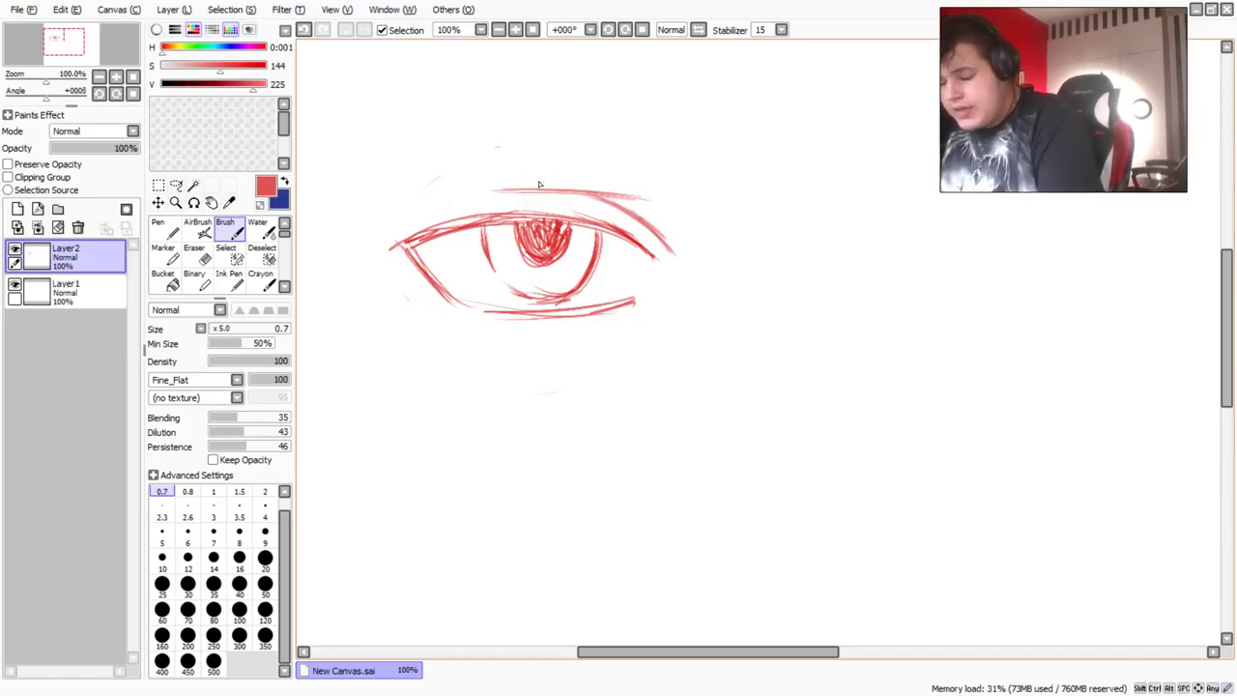
mouse_move(401, 222)
mouse_down()
mouse_move(451, 197)
mouse_move(407, 225)
mouse_move(452, 201)
mouse_move(480, 212)
mouse_up()
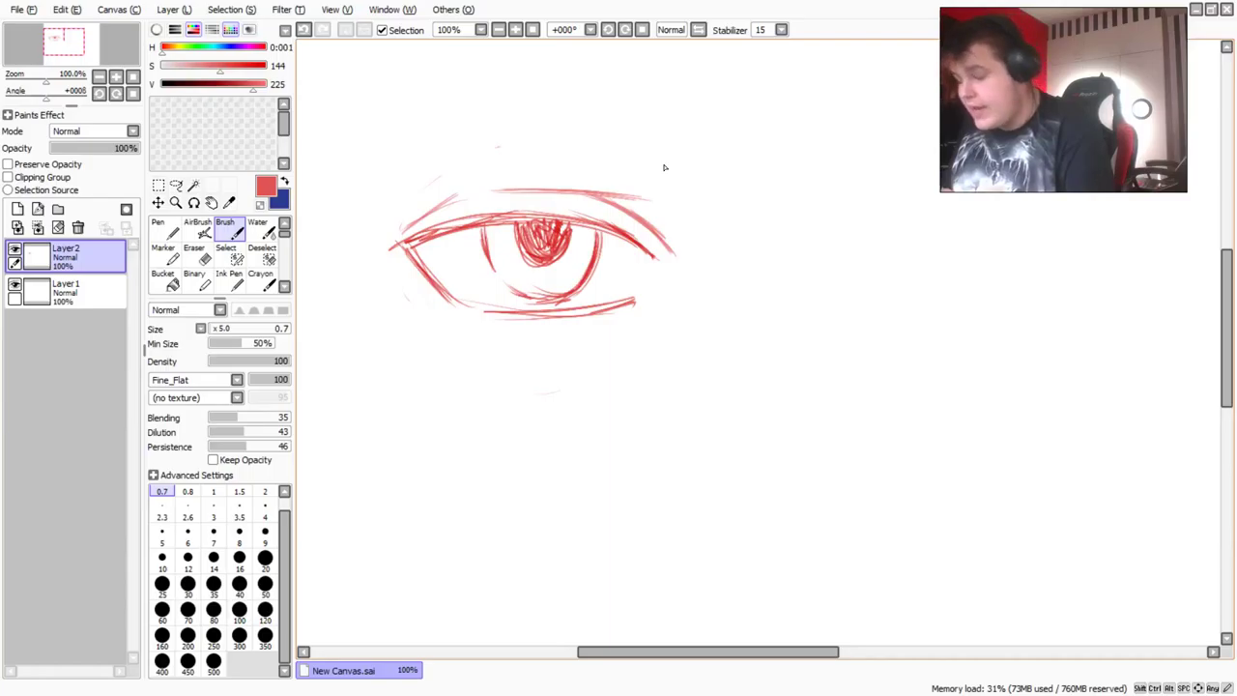
Sketch a long eyebrow sloping down toward the eye's outer side, with a small circle at its outer end.
mouse_move(698, 184)
mouse_down()
mouse_move(433, 117)
mouse_move(472, 122)
mouse_up()
drag(631, 148, 401, 117)
drag(679, 165, 459, 127)
drag(696, 189, 679, 179)
Draw vertical guide lines down from both ends of the eyebrow to compare its width with the eye.
drag(679, 303, 686, 306)
mouse_move(684, 195)
mouse_down()
mouse_move(684, 295)
mouse_move(685, 197)
mouse_up()
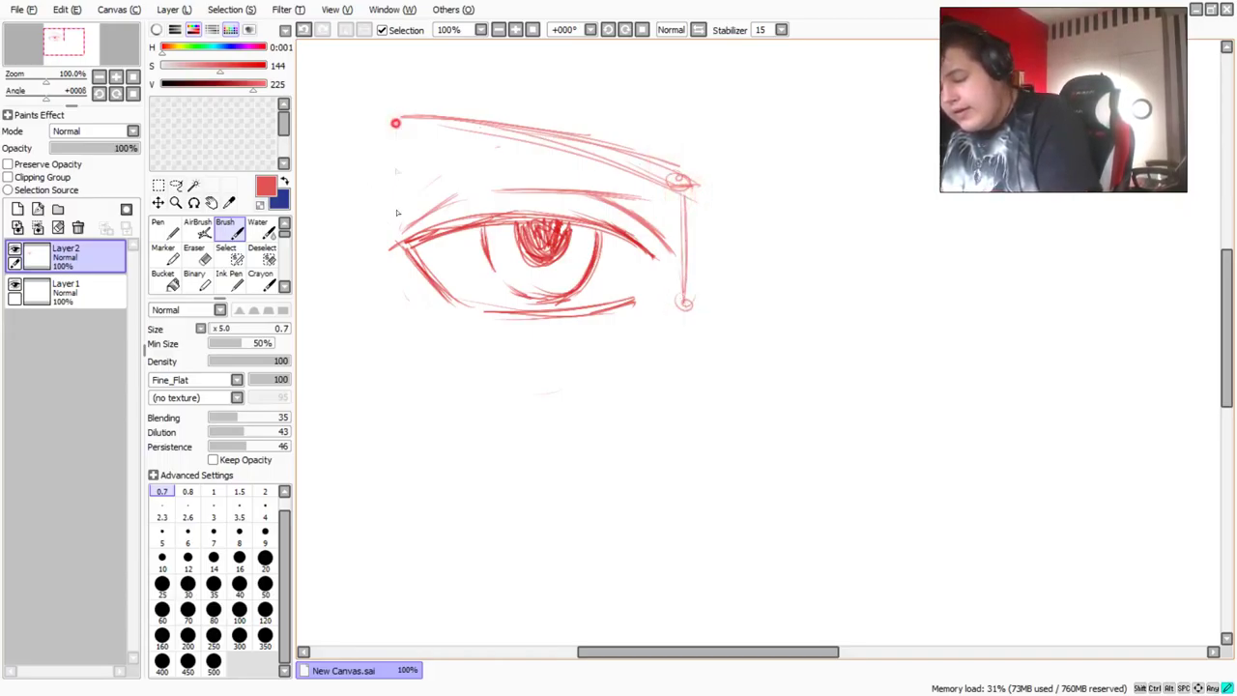
drag(396, 123, 397, 305)
drag(395, 125, 396, 298)
drag(394, 216, 394, 155)
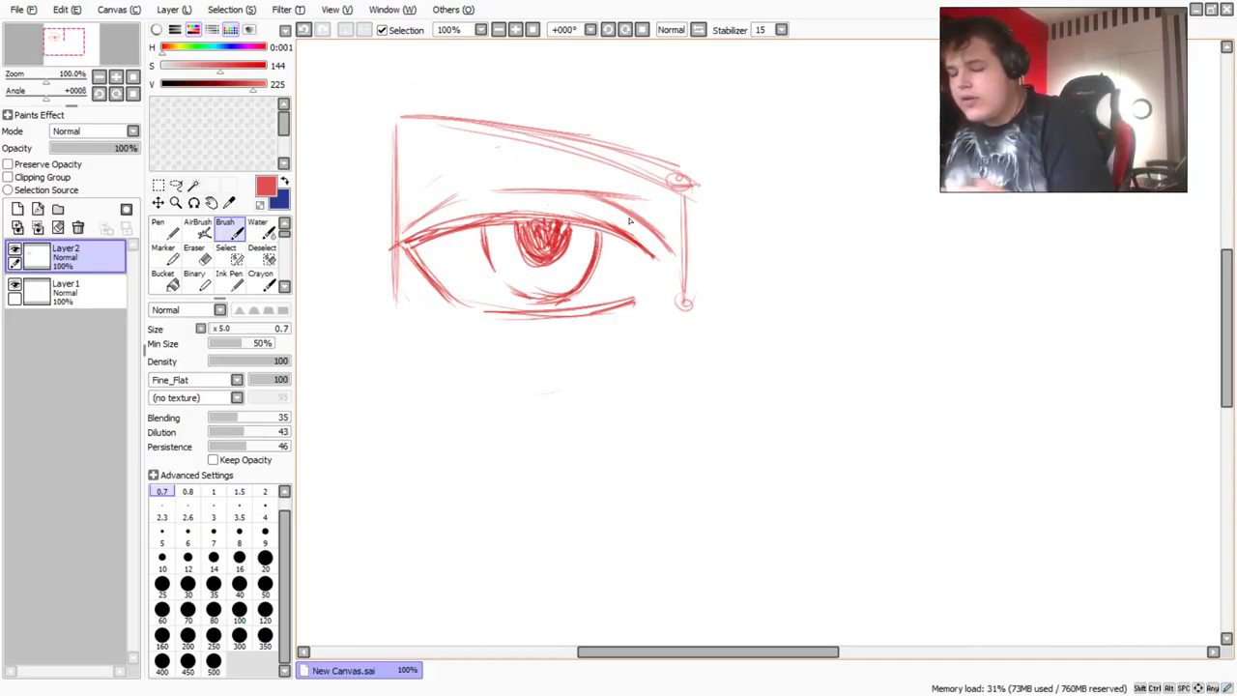
Erase both vertical guide lines beneath the eyebrow's ends.
click(194, 253)
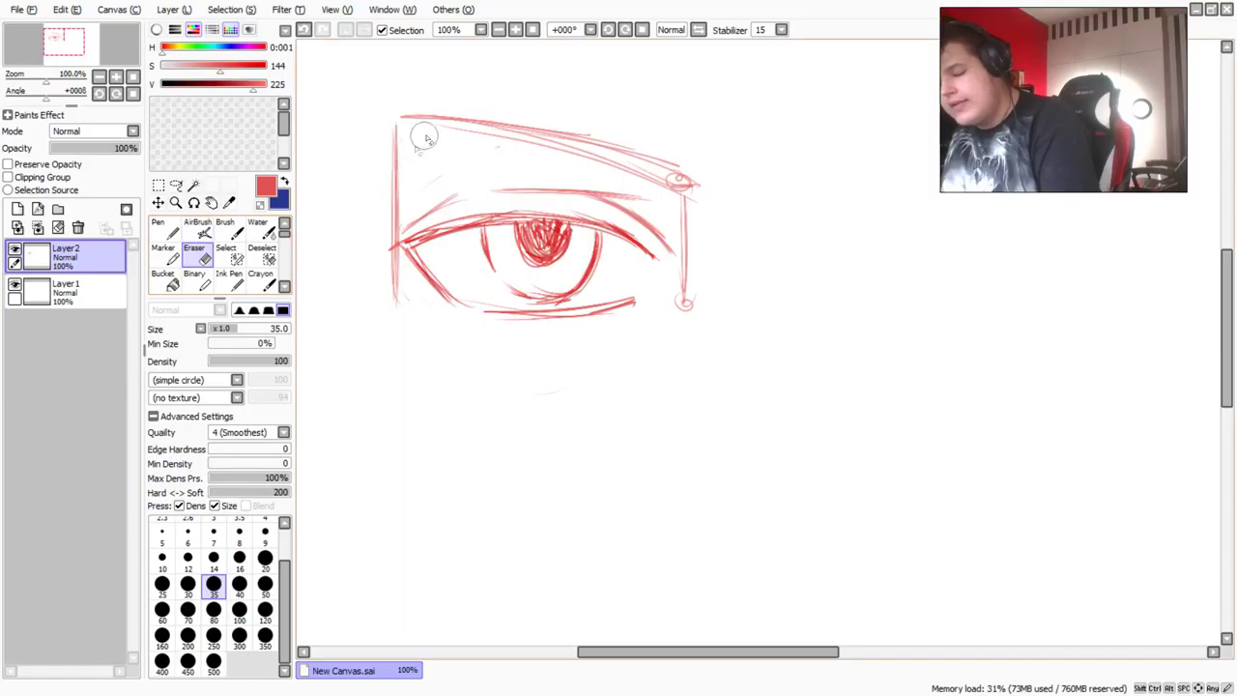
mouse_move(395, 161)
mouse_down()
mouse_move(388, 296)
mouse_move(372, 276)
mouse_up()
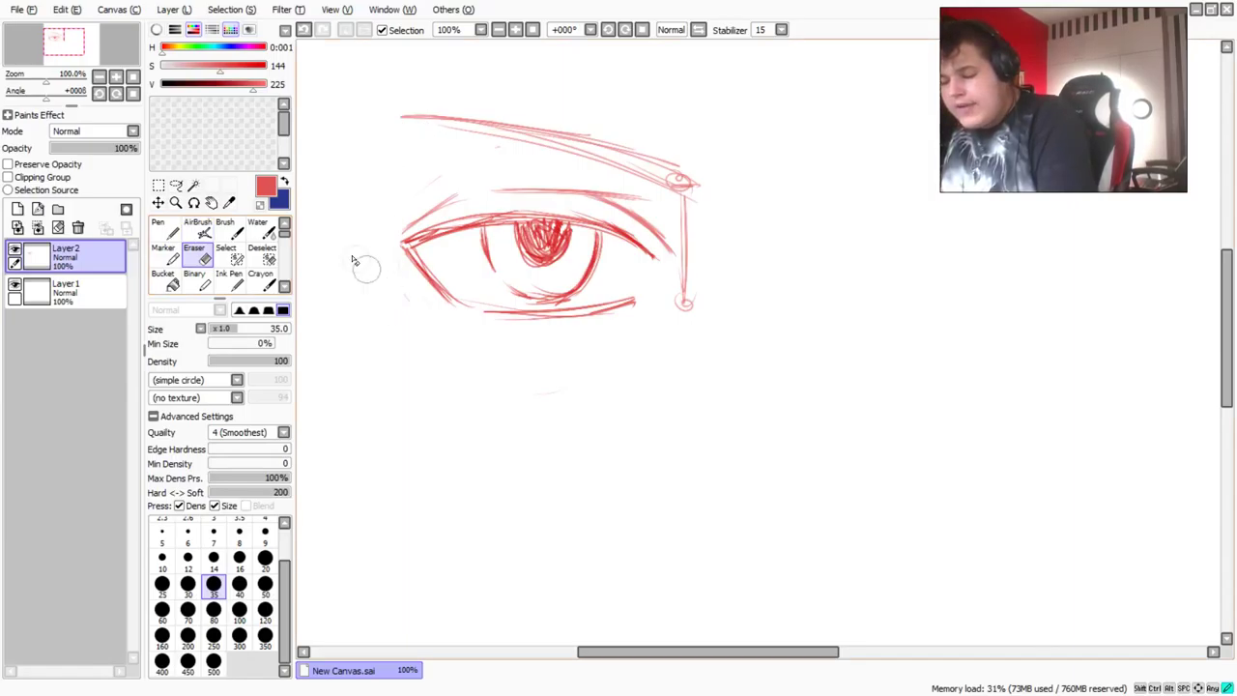
mouse_move(685, 307)
mouse_down()
mouse_move(687, 207)
mouse_move(690, 220)
mouse_up()
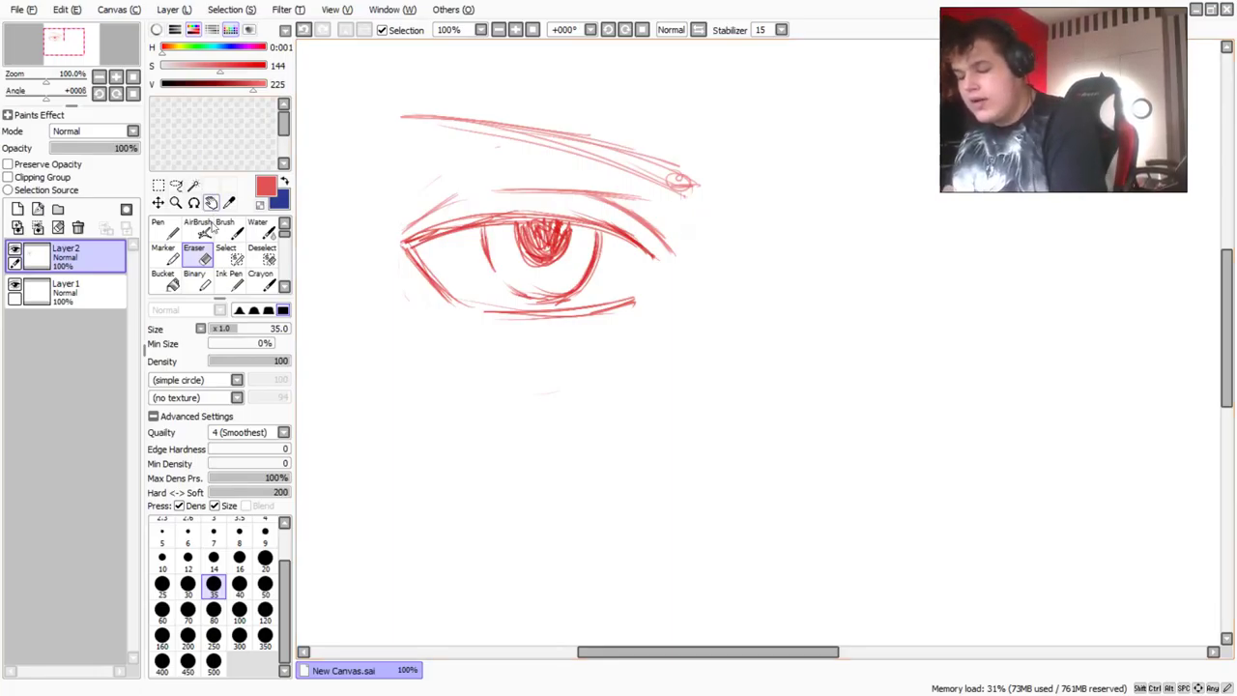
With the Brush, sketch a large, wide-open round eye outline beside the first eye, leaving gaps between the upper and lower curves.
click(228, 227)
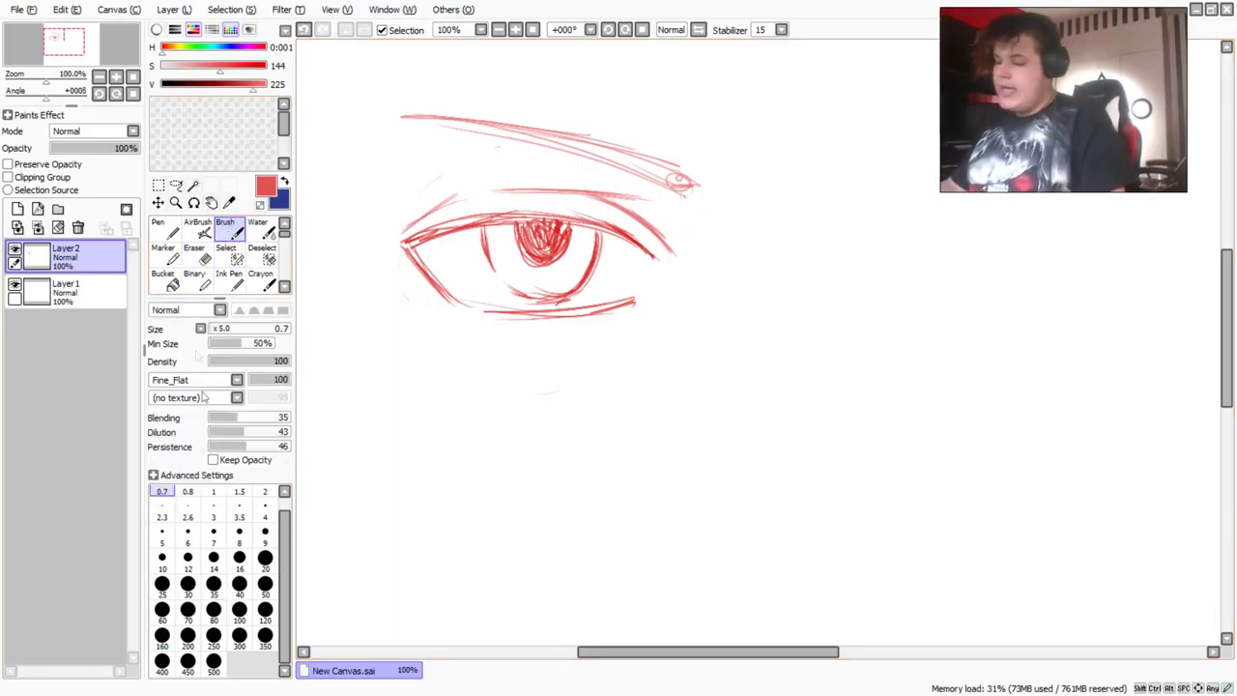
scroll(698, 441, down, 1)
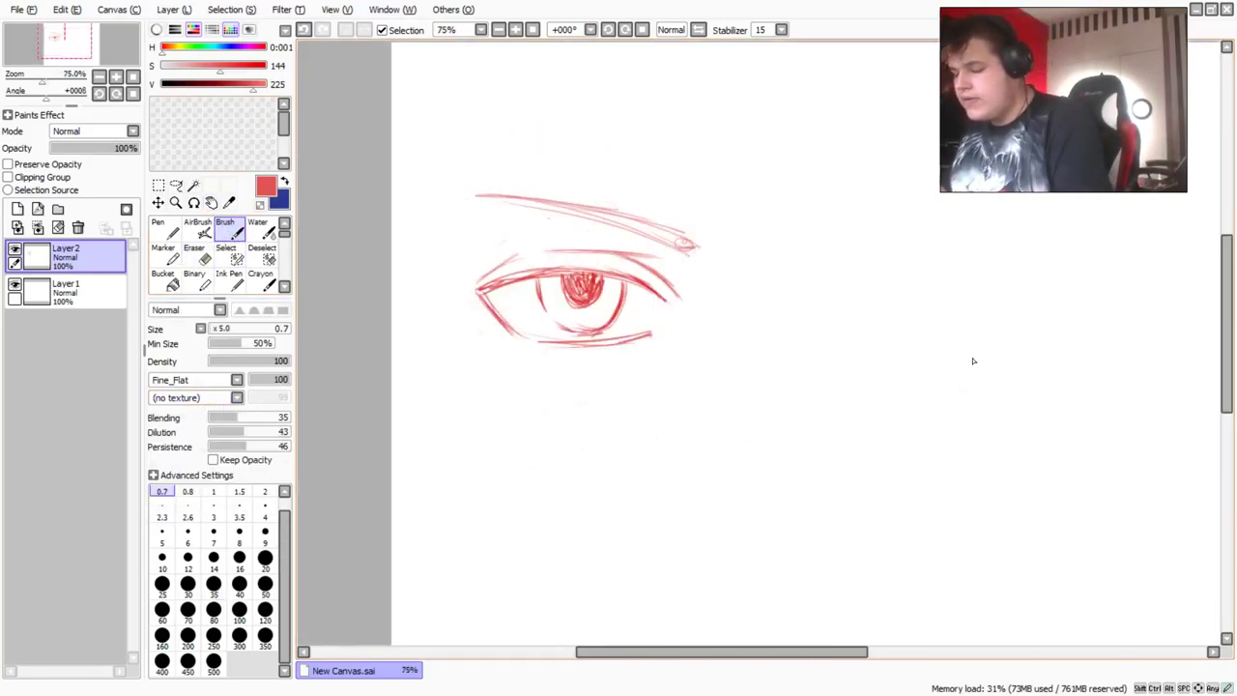
scroll(974, 358, down, 2)
scroll(999, 329, up, 2)
scroll(1000, 322, down, 1)
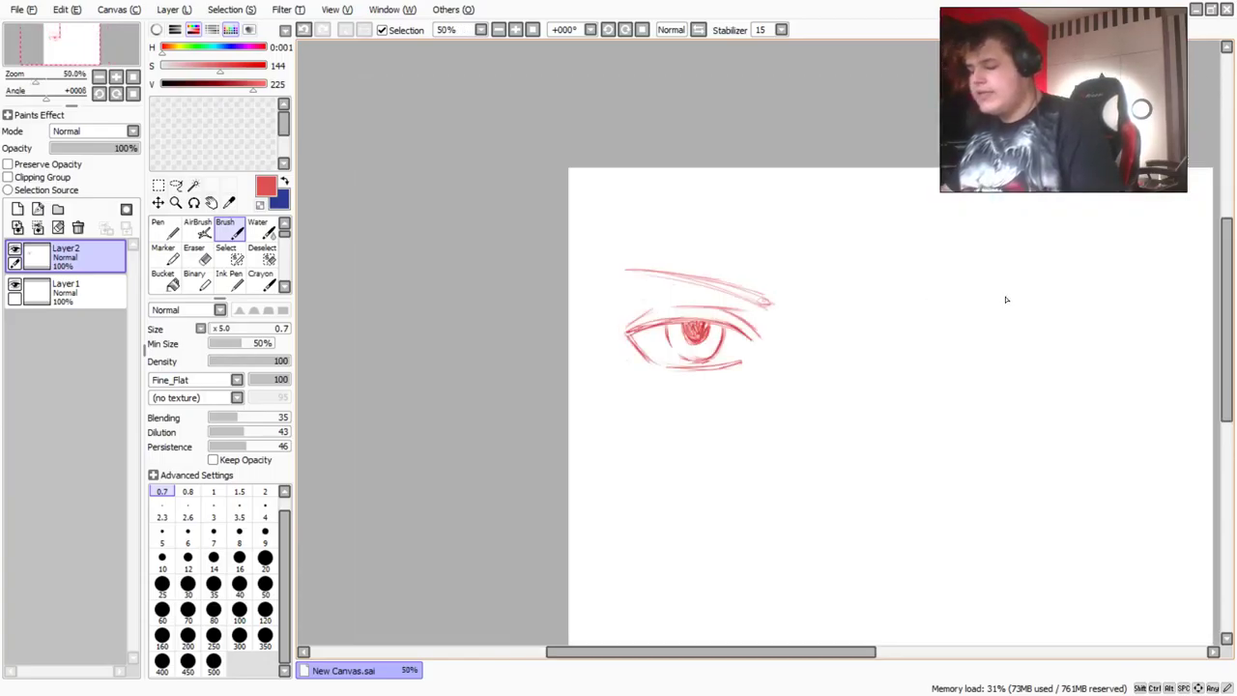
scroll(995, 301, up, 2)
scroll(952, 350, up, 2)
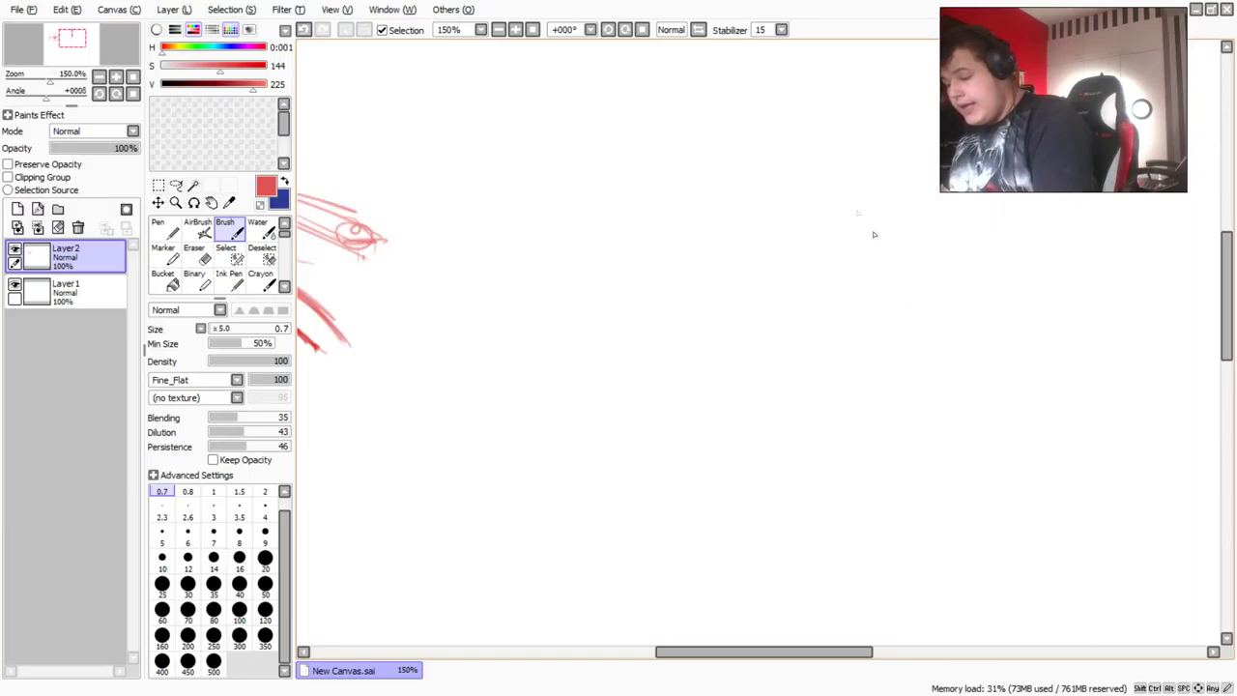
mouse_move(823, 224)
mouse_down()
mouse_move(893, 346)
mouse_move(676, 210)
mouse_up()
mouse_move(893, 338)
mouse_down()
mouse_move(647, 253)
mouse_move(727, 219)
mouse_move(655, 276)
mouse_move(623, 325)
mouse_move(655, 270)
mouse_move(617, 409)
mouse_up()
mouse_move(661, 245)
mouse_down()
mouse_move(622, 421)
mouse_move(647, 498)
mouse_move(681, 517)
mouse_up()
mouse_move(868, 504)
mouse_down()
mouse_move(670, 498)
mouse_move(624, 392)
mouse_up()
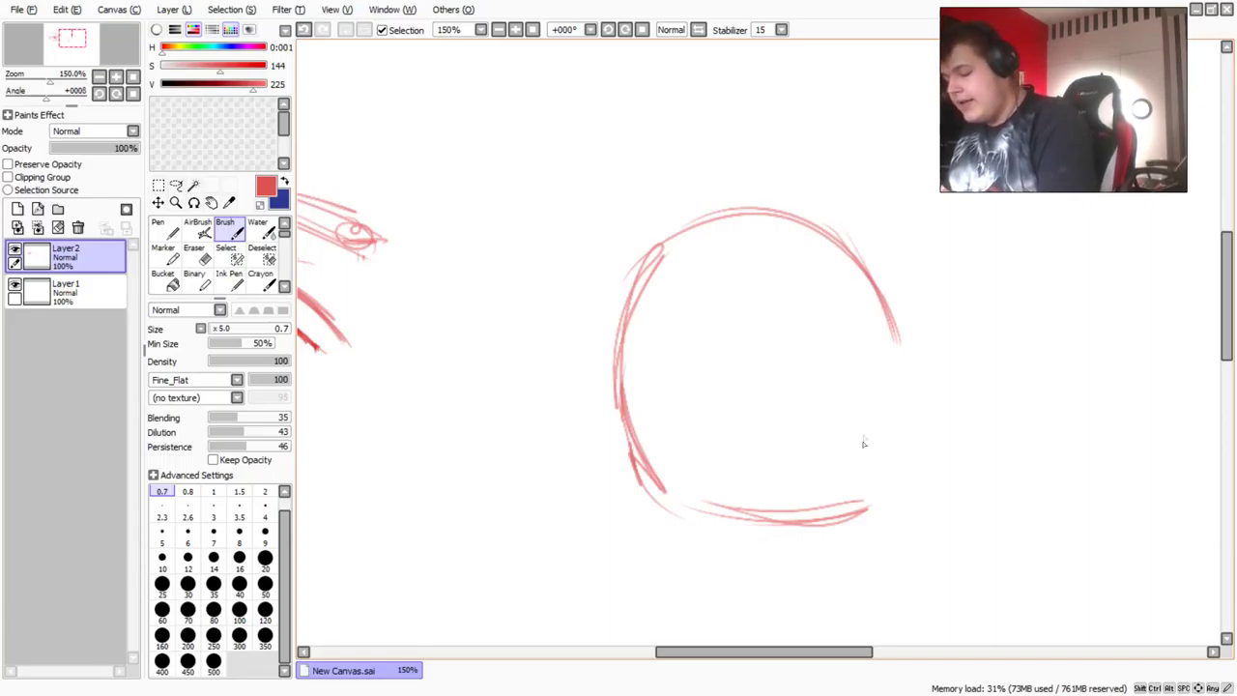
Sketch a small upright oval pupil inside the round eye and erase the stray strokes at the outline's lower-left end.
drag(795, 431, 851, 408)
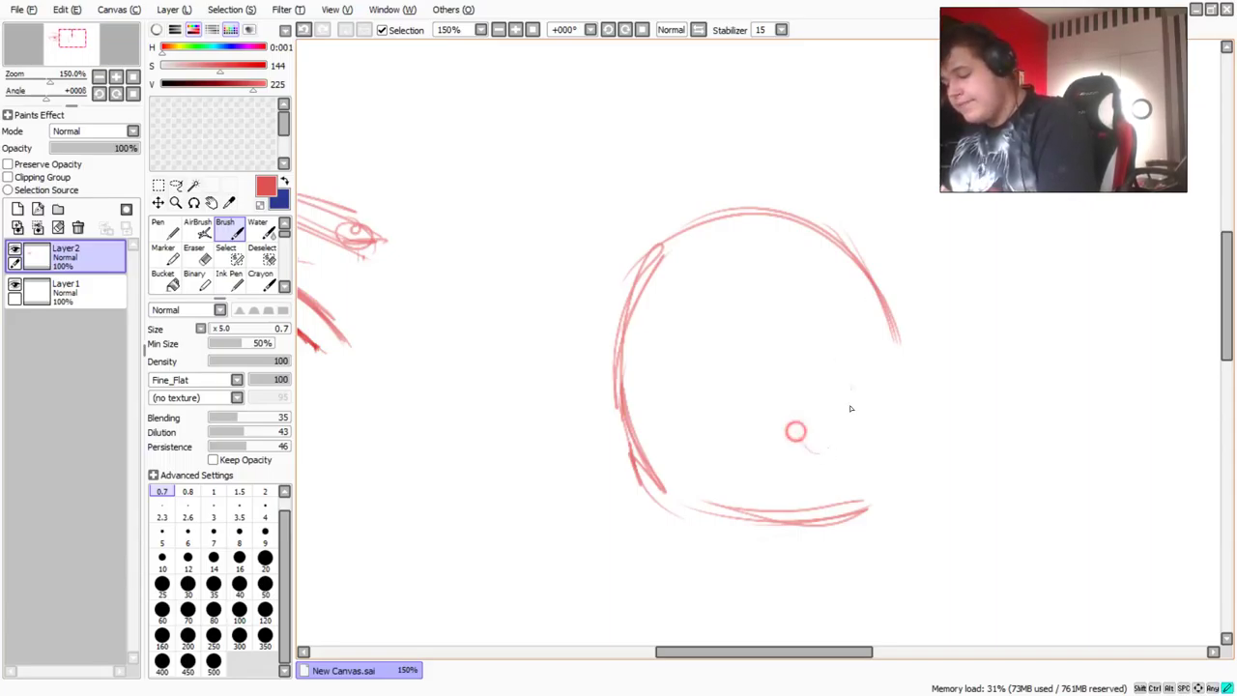
mouse_move(809, 451)
mouse_down()
mouse_move(815, 336)
mouse_move(844, 370)
mouse_move(807, 449)
mouse_move(793, 368)
mouse_up()
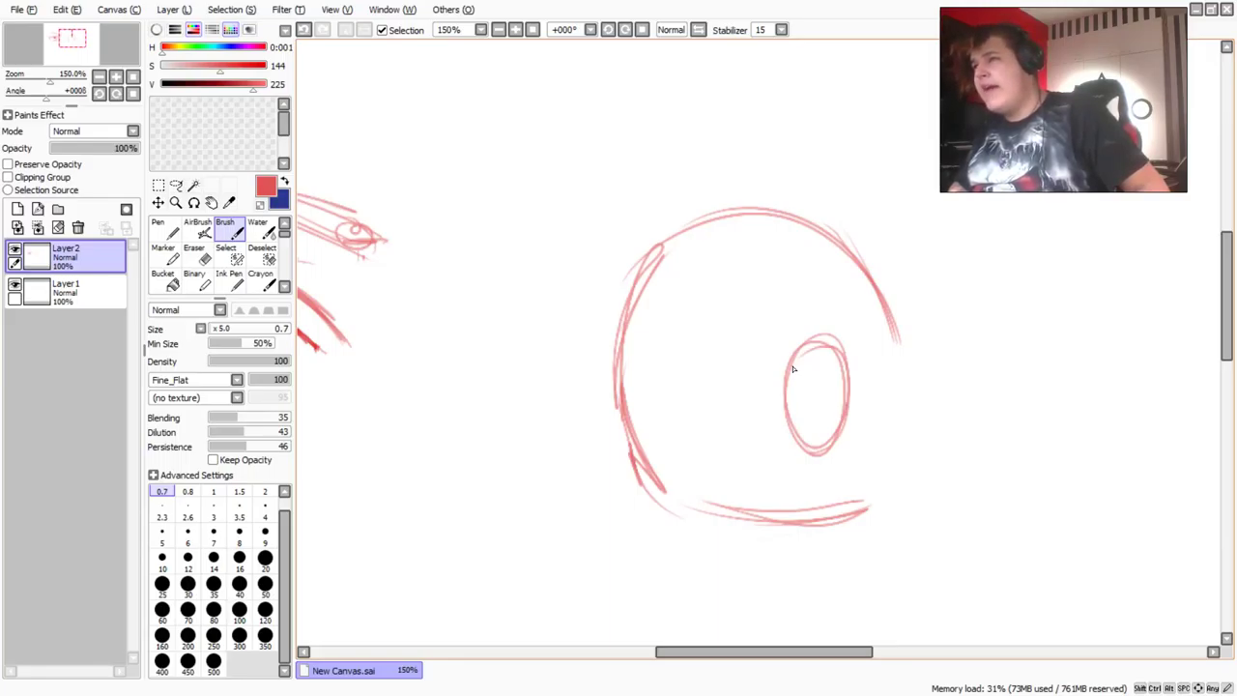
key(e)
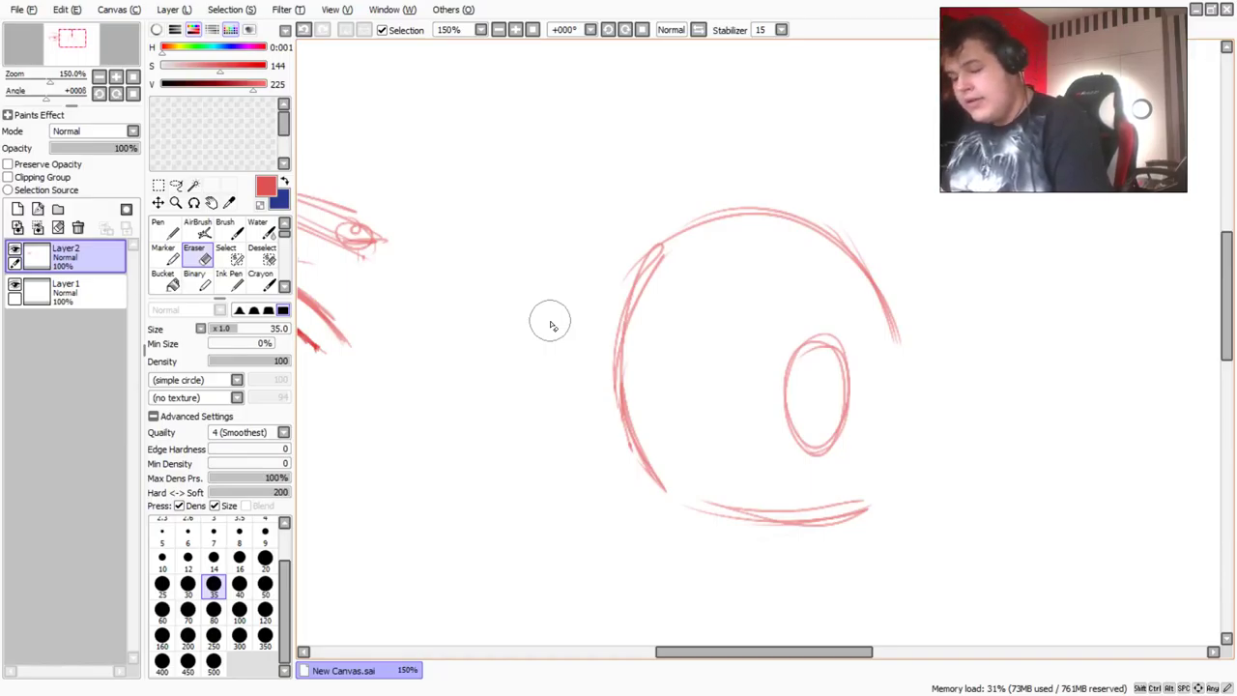
With the Brush, draw a round highlight in the pupil's upper part and a small flat oval highlight across its inner edge.
click(223, 225)
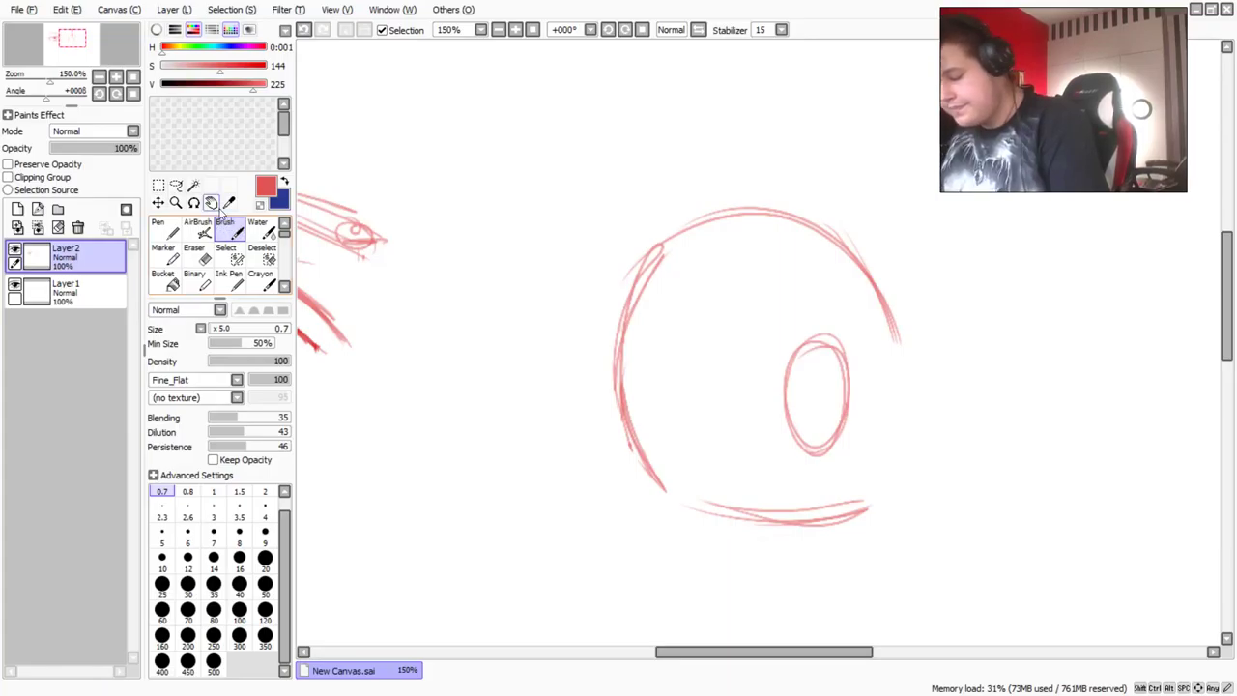
mouse_move(823, 340)
mouse_down()
mouse_move(846, 401)
mouse_move(811, 359)
mouse_move(816, 387)
mouse_move(811, 378)
mouse_move(826, 347)
mouse_move(844, 364)
mouse_move(812, 365)
mouse_move(841, 398)
mouse_up()
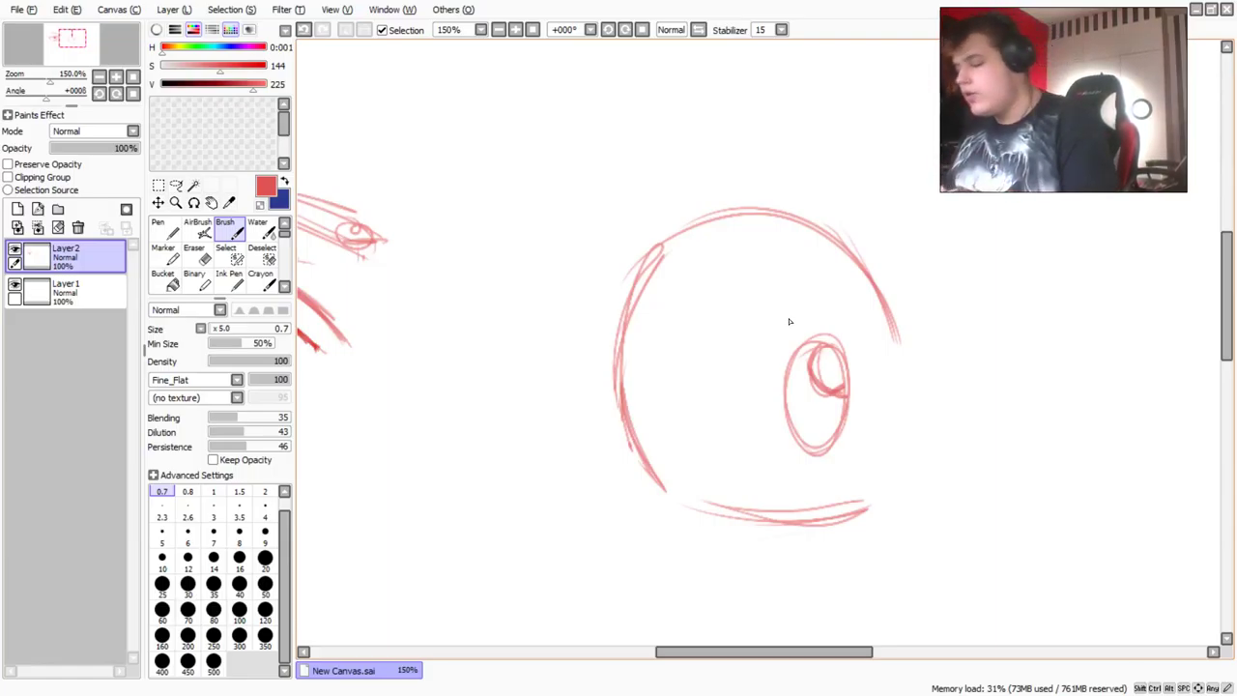
mouse_move(836, 351)
mouse_down()
mouse_move(840, 371)
mouse_move(812, 379)
mouse_up()
mouse_move(817, 368)
mouse_down()
mouse_move(846, 400)
mouse_move(823, 351)
mouse_move(848, 379)
mouse_up()
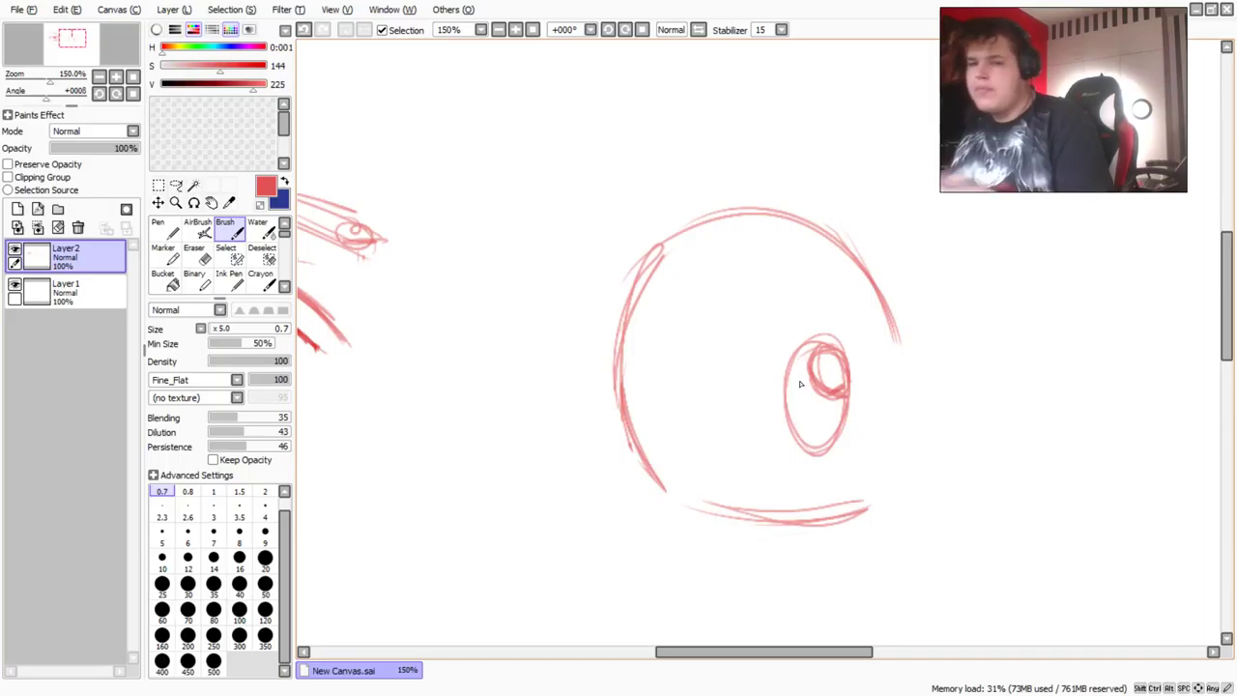
mouse_move(797, 404)
mouse_down()
mouse_move(767, 400)
mouse_move(792, 410)
mouse_up()
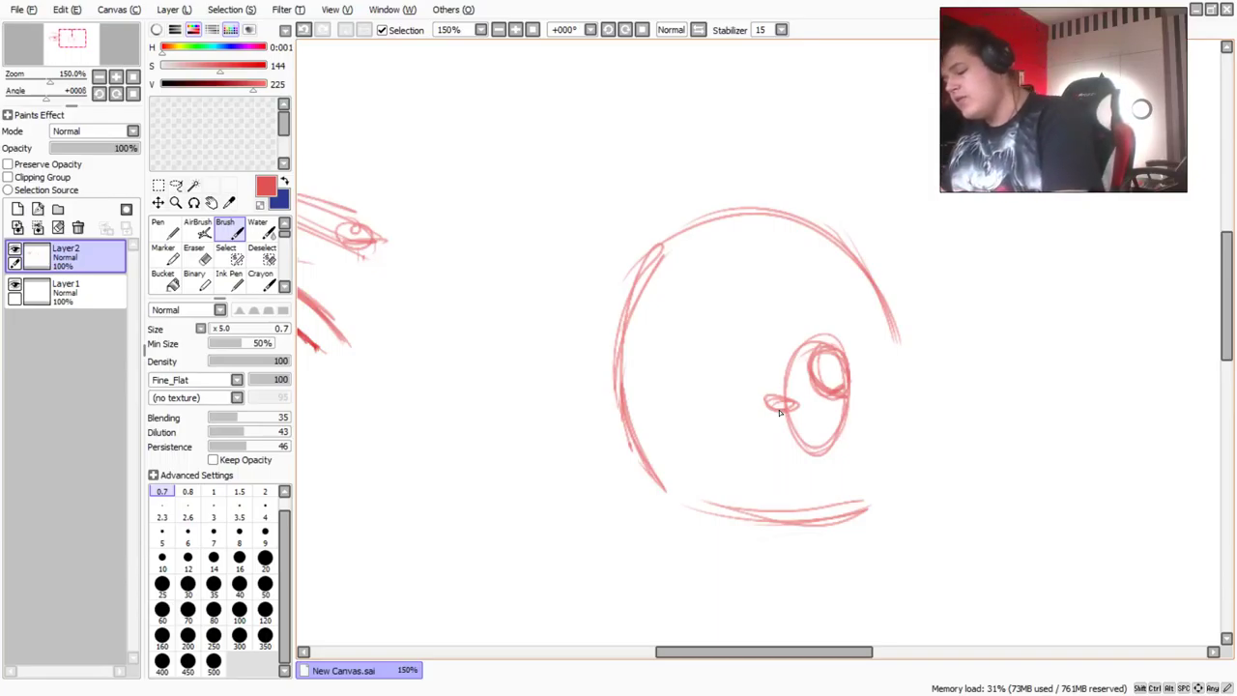
Add an outer contour beside the round eye's upper lid and sketch a sloping eyebrow above the eye.
drag(917, 345, 872, 236)
mouse_move(915, 343)
mouse_down()
mouse_move(845, 219)
mouse_move(827, 211)
mouse_up()
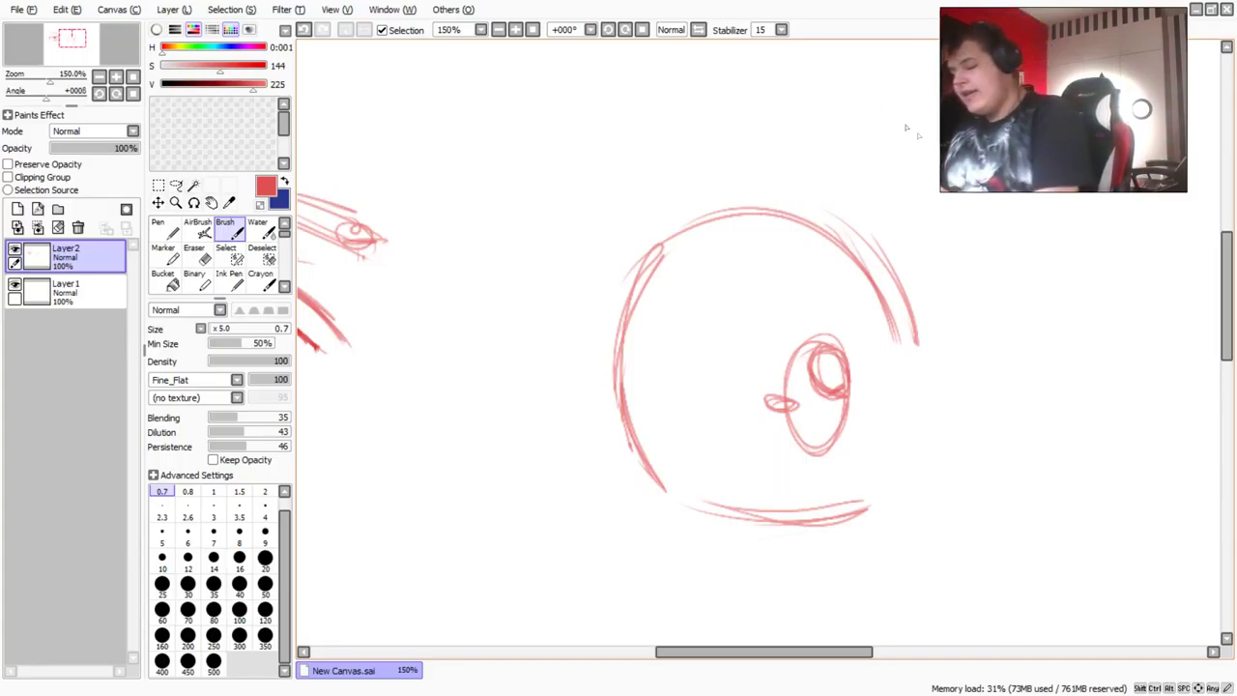
mouse_move(893, 152)
mouse_down()
mouse_move(807, 103)
mouse_move(759, 91)
mouse_move(871, 138)
mouse_move(623, 67)
mouse_up()
mouse_move(623, 67)
mouse_down()
mouse_move(935, 148)
mouse_move(760, 84)
mouse_move(580, 75)
mouse_up()
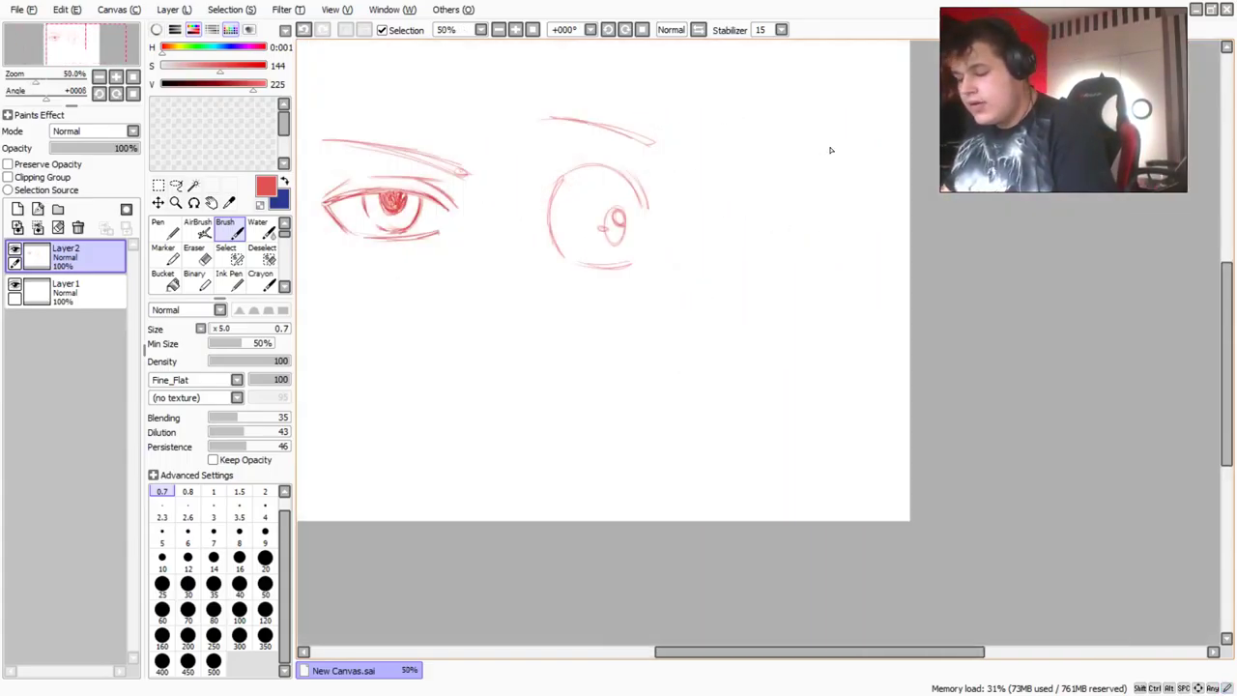
scroll(824, 180, down, 2)
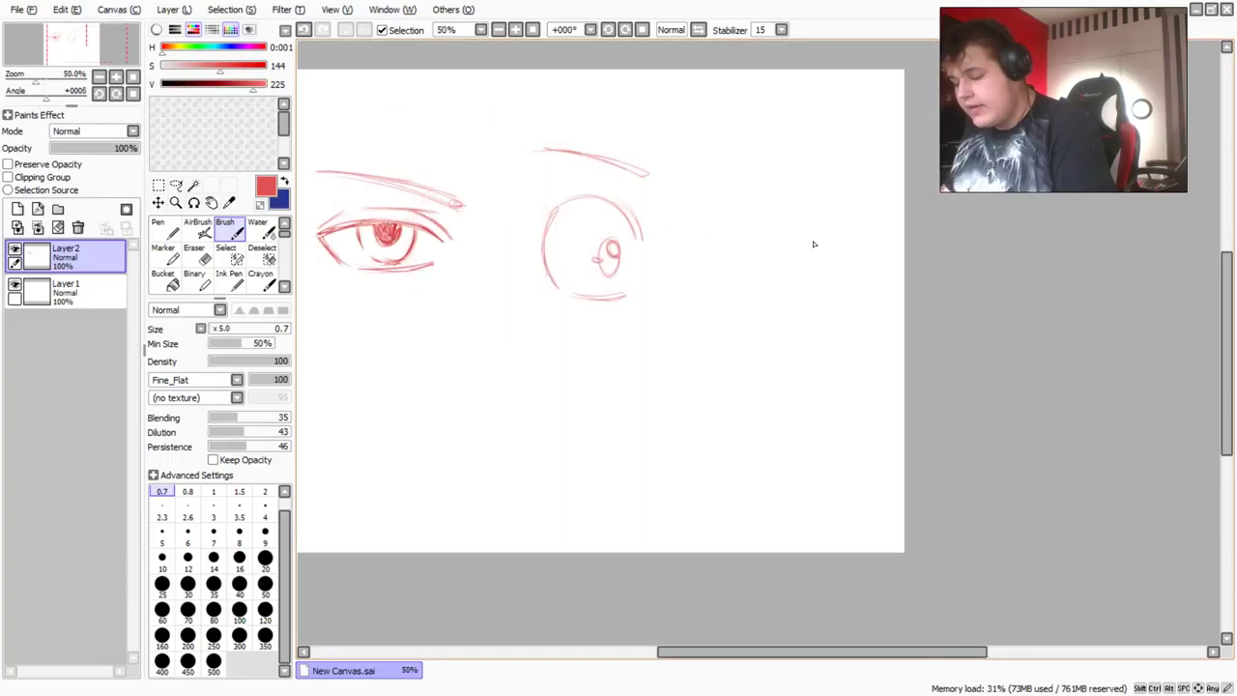
With the Brush, sketch the flat upper lid of a narrow third eye beside the round eye, sloping down sharply at the inner corner.
scroll(812, 243, up, 3)
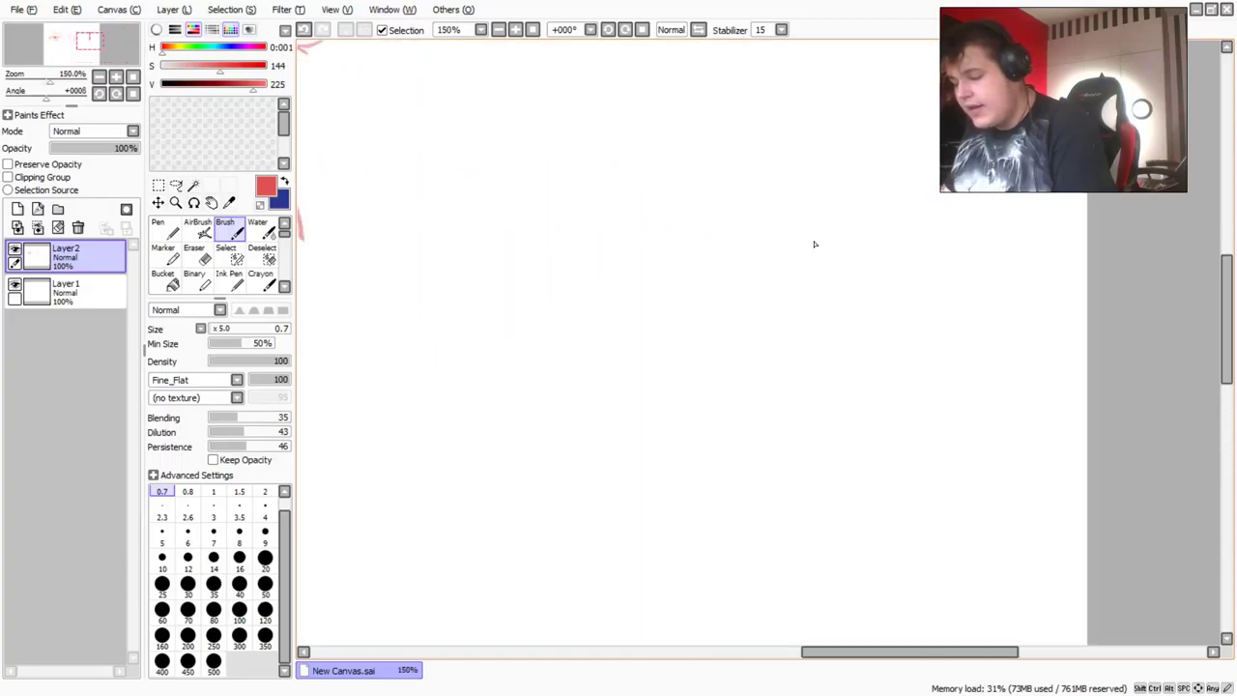
scroll(811, 243, down, 1)
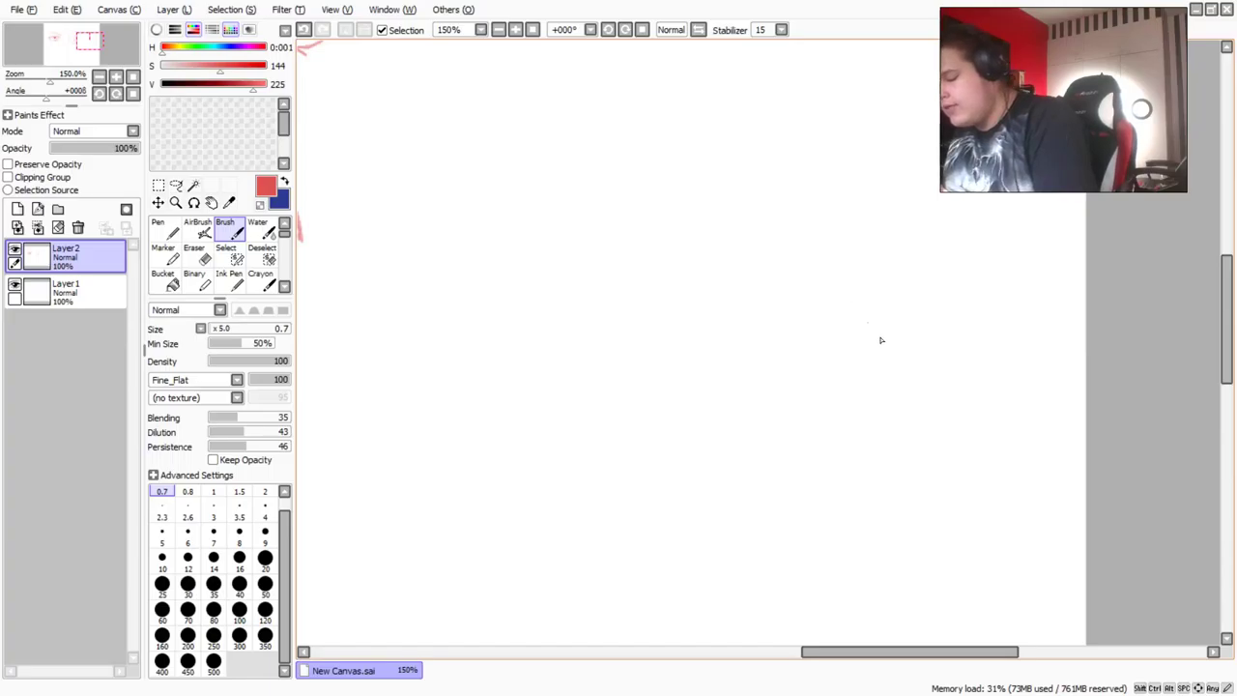
mouse_move(800, 254)
mouse_down()
mouse_move(868, 314)
mouse_move(784, 246)
mouse_move(808, 262)
mouse_move(547, 218)
mouse_up()
mouse_move(879, 331)
mouse_down()
mouse_move(812, 269)
mouse_move(611, 235)
mouse_up()
drag(767, 259, 566, 220)
drag(761, 251, 551, 220)
Sketch the narrow eye's lower lid as a shallow curve running from the outer corner towards the inner corner.
mouse_move(872, 332)
mouse_down()
mouse_move(804, 271)
mouse_move(424, 212)
mouse_move(626, 233)
mouse_move(559, 227)
mouse_move(572, 276)
mouse_up()
drag(560, 230, 633, 322)
drag(594, 272, 694, 331)
mouse_move(845, 337)
mouse_down()
mouse_move(667, 329)
mouse_move(729, 335)
mouse_move(706, 331)
mouse_up()
drag(786, 336, 677, 322)
Draw a half-hidden iris as a U-shaped curve hanging from the narrow eye's upper lid.
click(689, 241)
drag(754, 257, 720, 296)
mouse_move(684, 247)
mouse_down()
mouse_move(732, 304)
mouse_move(740, 290)
mouse_move(686, 272)
mouse_up()
mouse_move(690, 270)
mouse_down()
mouse_move(762, 265)
mouse_move(703, 300)
mouse_up()
mouse_move(682, 239)
mouse_down()
mouse_move(721, 299)
mouse_move(756, 280)
mouse_move(744, 276)
mouse_move(728, 301)
mouse_up()
drag(706, 290, 688, 280)
drag(680, 236, 721, 300)
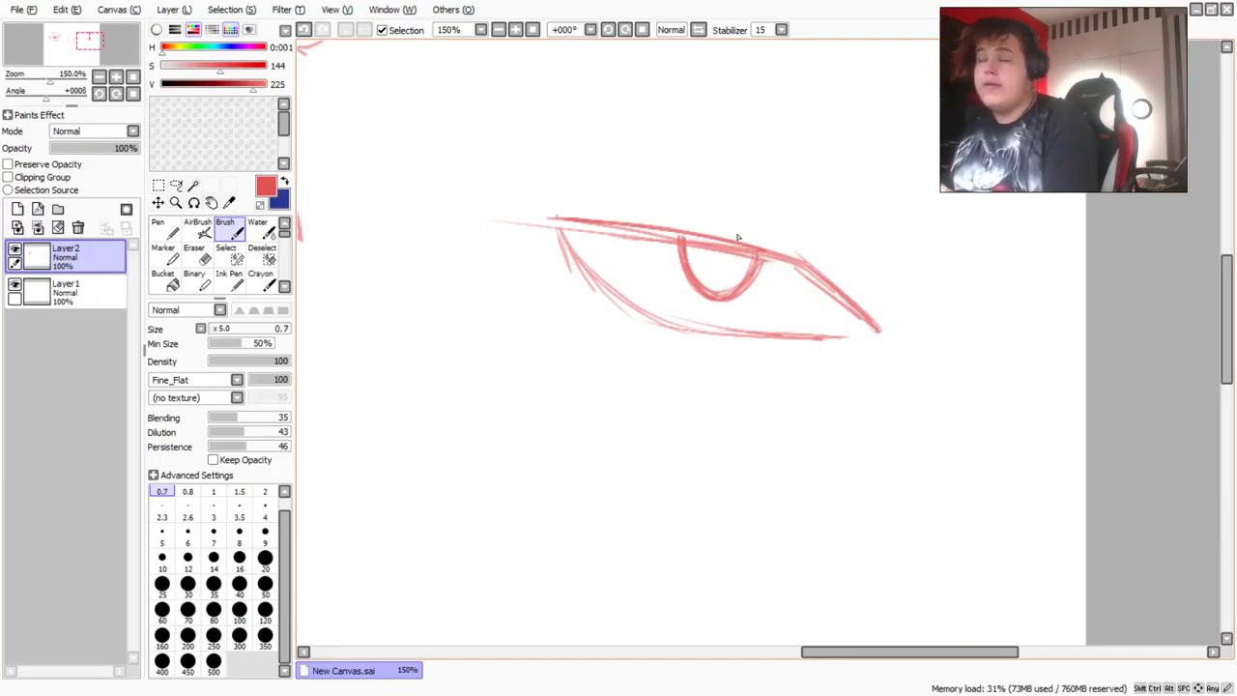
Add a small filled pupil, a flat oval highlight across the iris edge and radiating lines inside the narrow eye's iris.
mouse_move(716, 254)
mouse_down()
mouse_move(727, 263)
mouse_move(712, 255)
mouse_up()
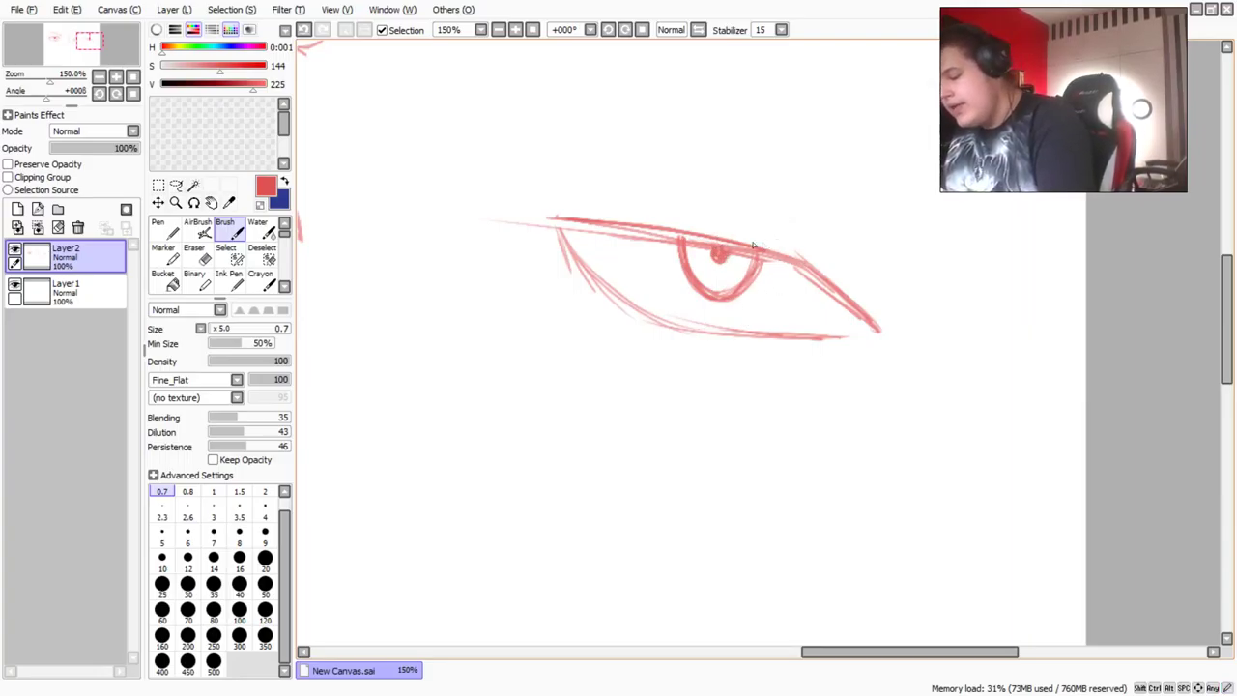
mouse_move(740, 292)
mouse_down()
mouse_move(722, 263)
mouse_move(734, 278)
mouse_move(665, 258)
mouse_move(706, 272)
mouse_move(666, 259)
mouse_move(678, 272)
mouse_move(670, 258)
mouse_move(736, 288)
mouse_up()
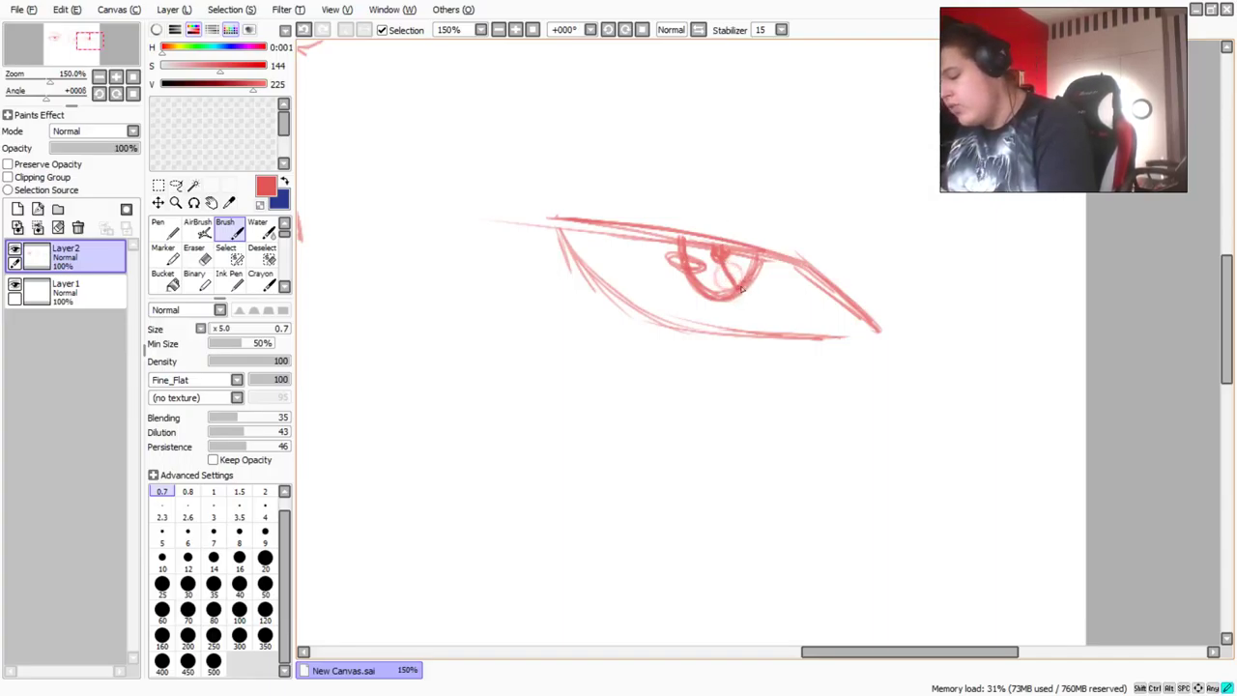
mouse_move(725, 275)
mouse_down()
mouse_move(720, 297)
mouse_move(692, 238)
mouse_up()
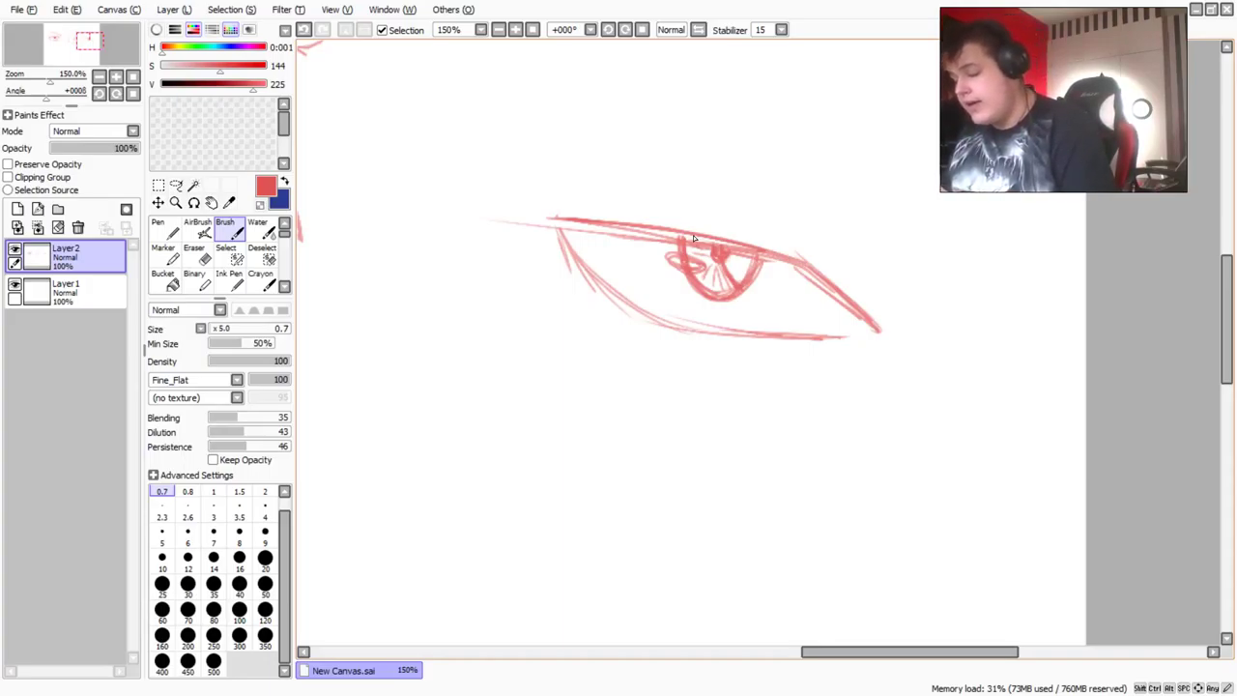
Sketch the eyelid crease above the narrow eye, from the inner corner over to the outer end.
drag(888, 320, 838, 254)
drag(874, 274, 787, 233)
drag(556, 203, 634, 189)
drag(604, 199, 669, 191)
drag(806, 240, 703, 216)
mouse_move(609, 205)
mouse_down()
mouse_move(660, 208)
mouse_move(621, 197)
mouse_up()
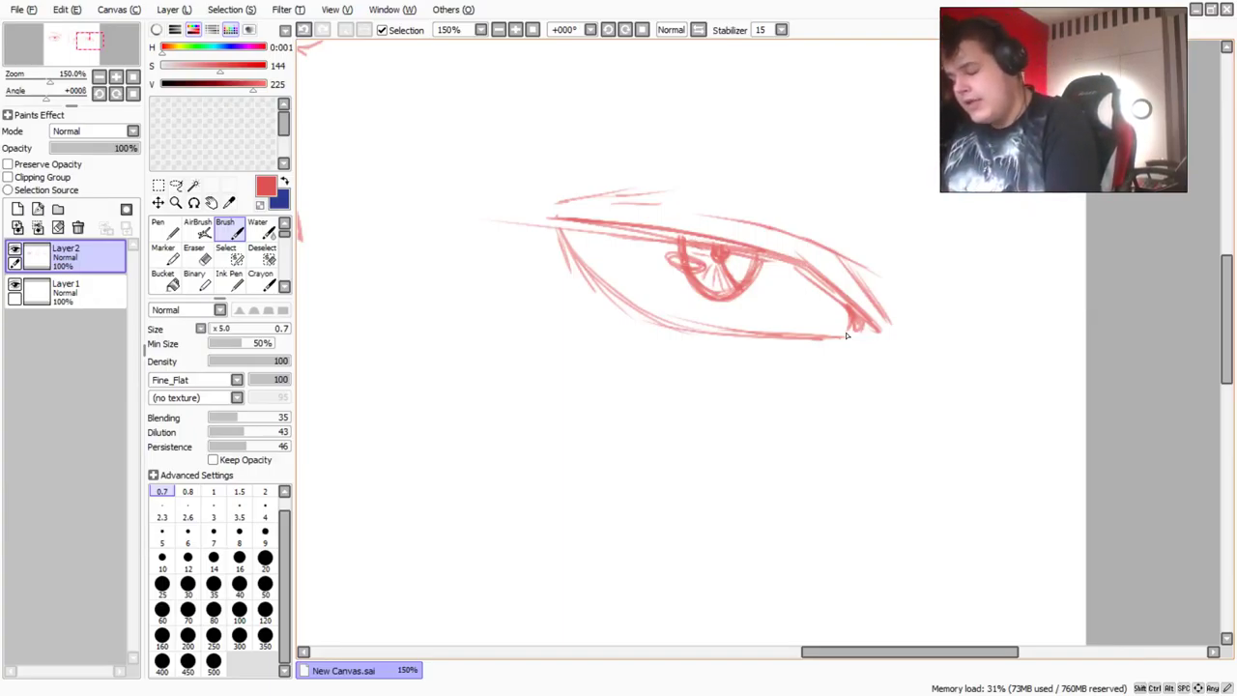
Thicken the narrow eye's outer corner line and darken the outer part of the eyelid crease.
drag(552, 221, 618, 305)
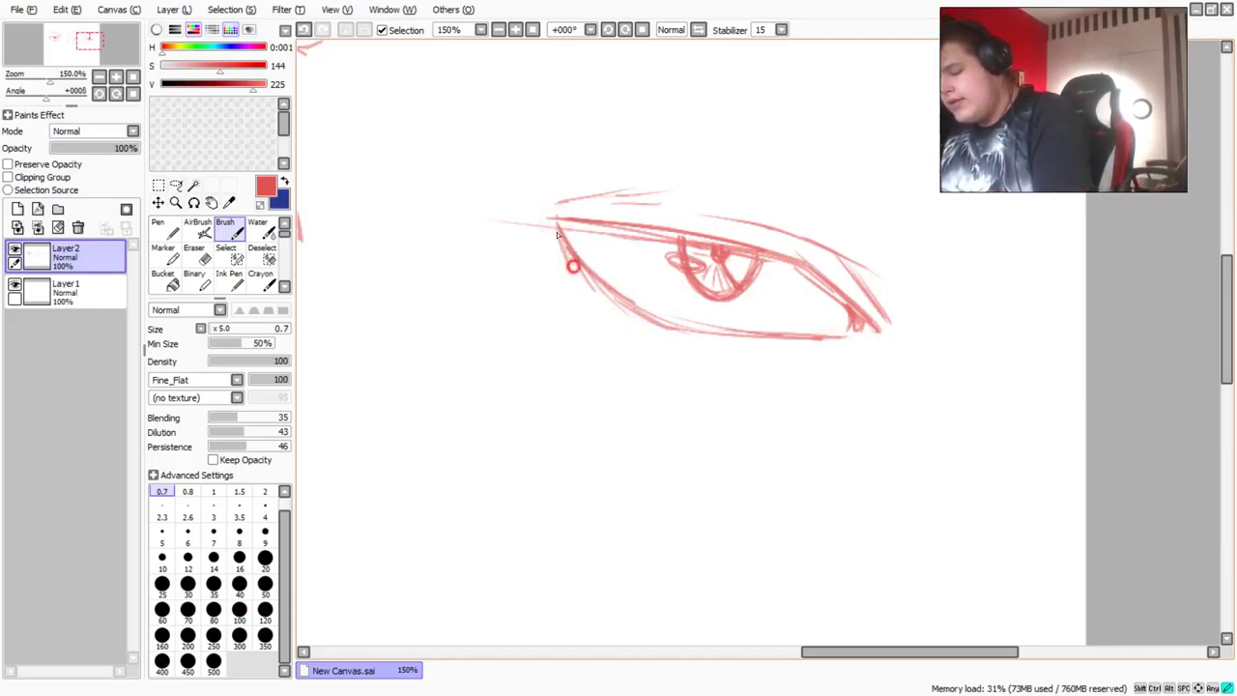
drag(583, 276, 591, 287)
mouse_move(560, 219)
mouse_down()
mouse_move(591, 278)
mouse_move(634, 314)
mouse_up()
drag(674, 188, 583, 190)
Sketch a long eyebrow above the narrow eye, slanting down towards the inner corner, with layered strokes along its length.
mouse_move(917, 255)
mouse_down()
mouse_move(876, 243)
mouse_move(725, 137)
mouse_up()
drag(854, 218, 645, 110)
mouse_move(911, 250)
mouse_down()
mouse_move(679, 121)
mouse_move(864, 207)
mouse_up()
drag(711, 133, 842, 192)
mouse_move(894, 240)
mouse_down()
mouse_move(766, 164)
mouse_move(900, 248)
mouse_move(698, 145)
mouse_move(839, 198)
mouse_up()
mouse_move(842, 202)
mouse_down()
mouse_move(784, 167)
mouse_move(814, 179)
mouse_up()
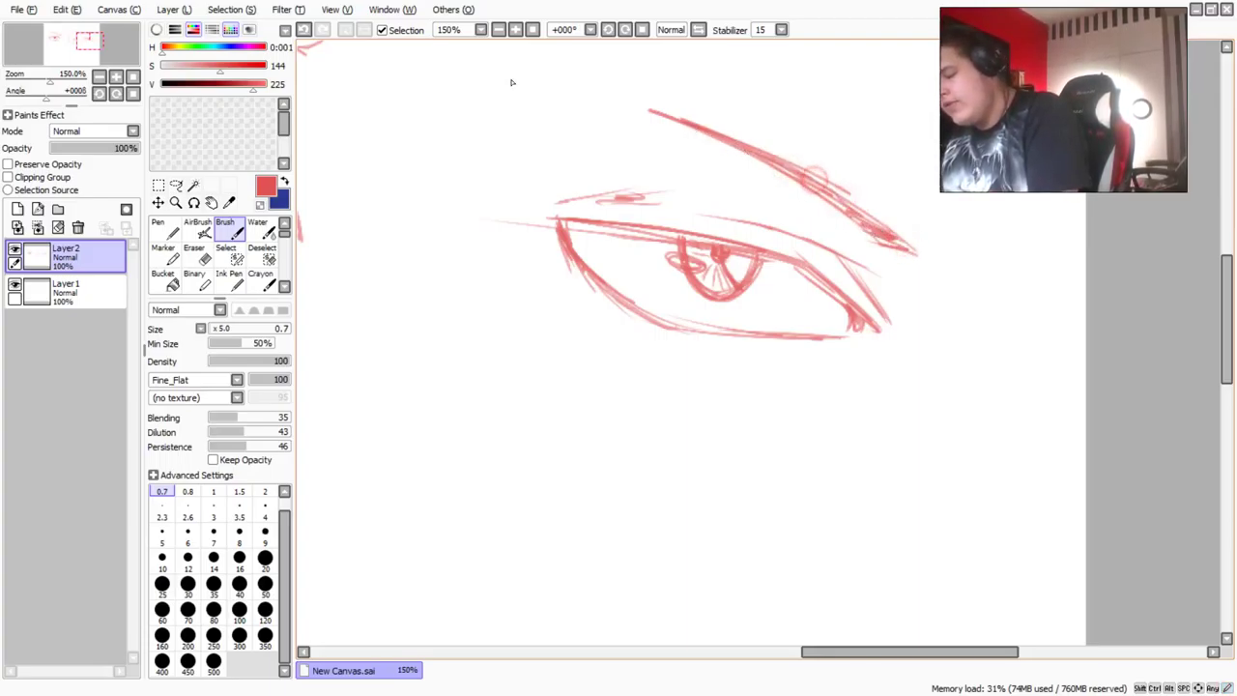
mouse_move(686, 133)
mouse_down()
mouse_move(566, 108)
mouse_move(693, 134)
mouse_up()
mouse_move(614, 112)
mouse_down()
mouse_move(709, 138)
mouse_move(551, 109)
mouse_up()
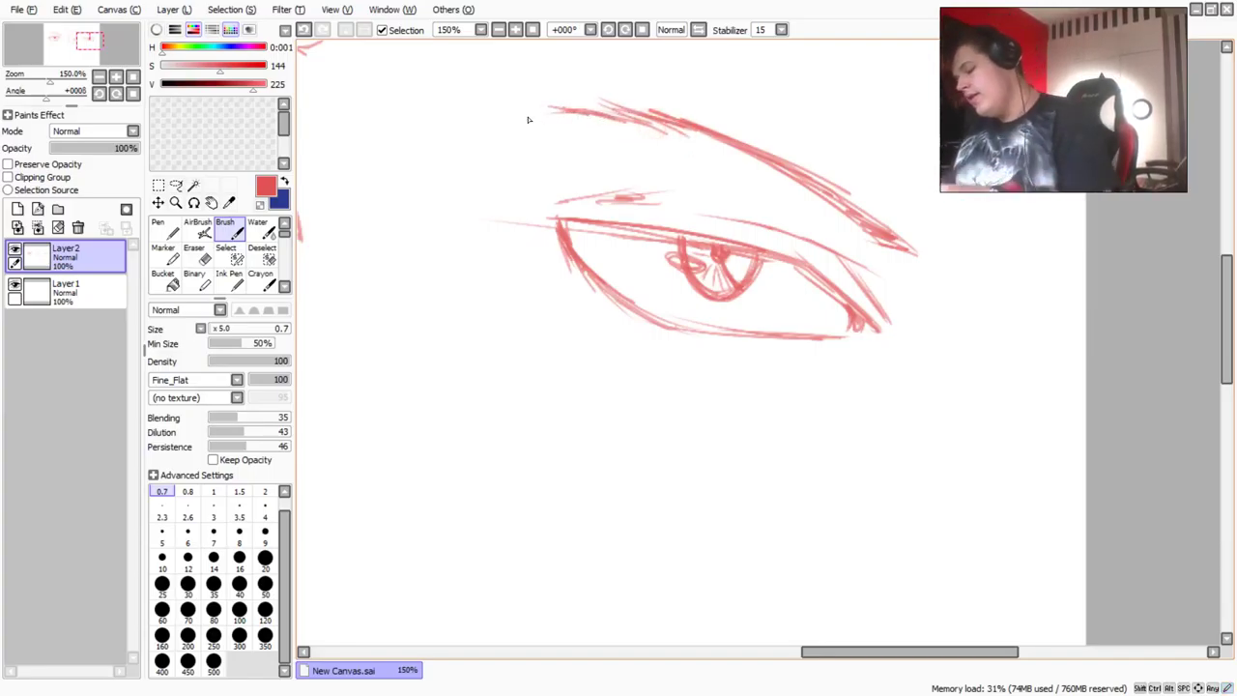
Add rough contour strokes beneath the narrow eye's lower lid, starting at the inner corner and along the outer curve.
drag(875, 341, 847, 353)
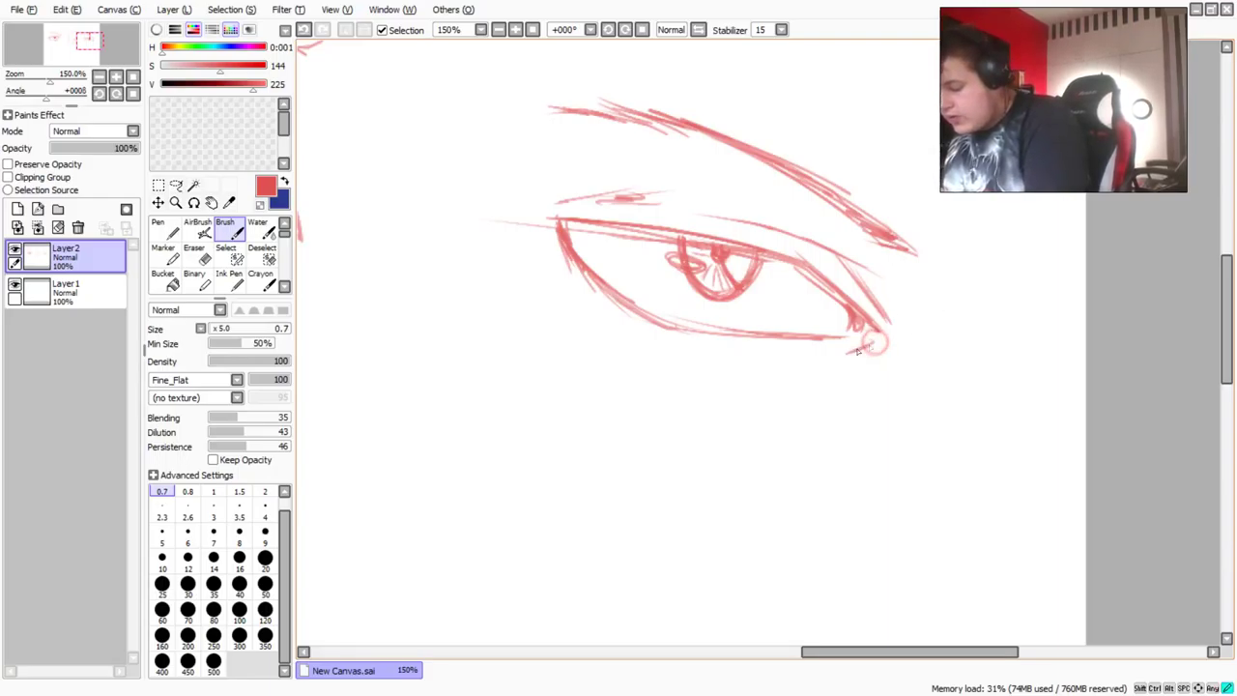
mouse_move(558, 253)
mouse_down()
mouse_move(574, 297)
mouse_move(687, 335)
mouse_move(641, 323)
mouse_up()
mouse_move(591, 288)
mouse_down()
mouse_move(686, 346)
mouse_move(744, 350)
mouse_up()
drag(574, 308, 721, 347)
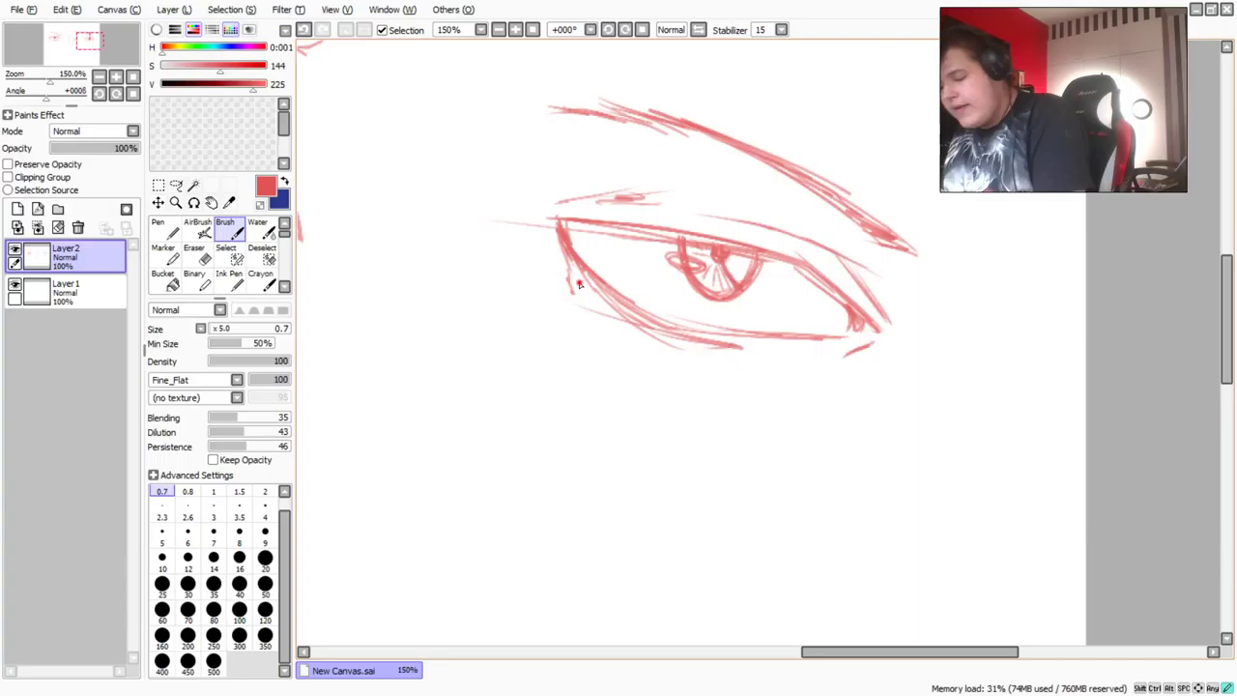
drag(570, 273, 618, 315)
drag(773, 344, 798, 371)
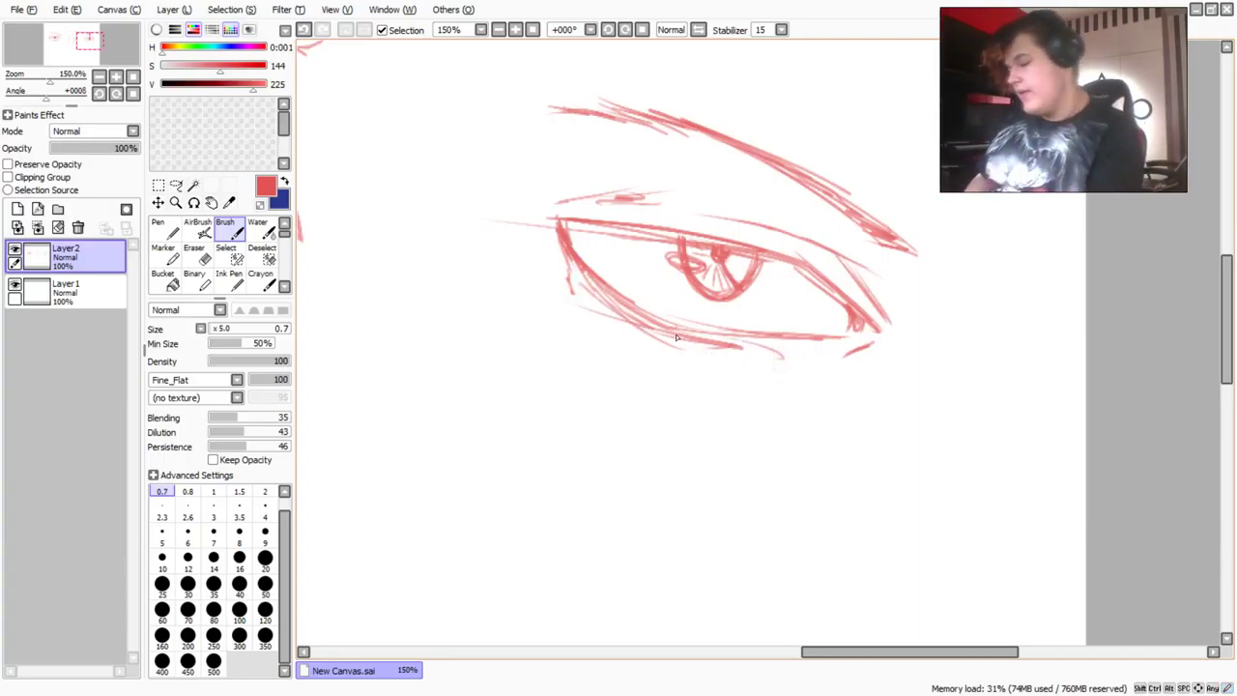
Fill in the lower lid contour towards the inner corner and reinforce the narrow eye's outer edge.
drag(720, 333, 792, 349)
drag(667, 325, 793, 348)
drag(715, 329, 841, 363)
mouse_move(558, 230)
mouse_down()
mouse_move(572, 281)
mouse_move(593, 296)
mouse_up()
mouse_move(875, 323)
mouse_down()
mouse_move(839, 274)
mouse_move(816, 354)
mouse_up()
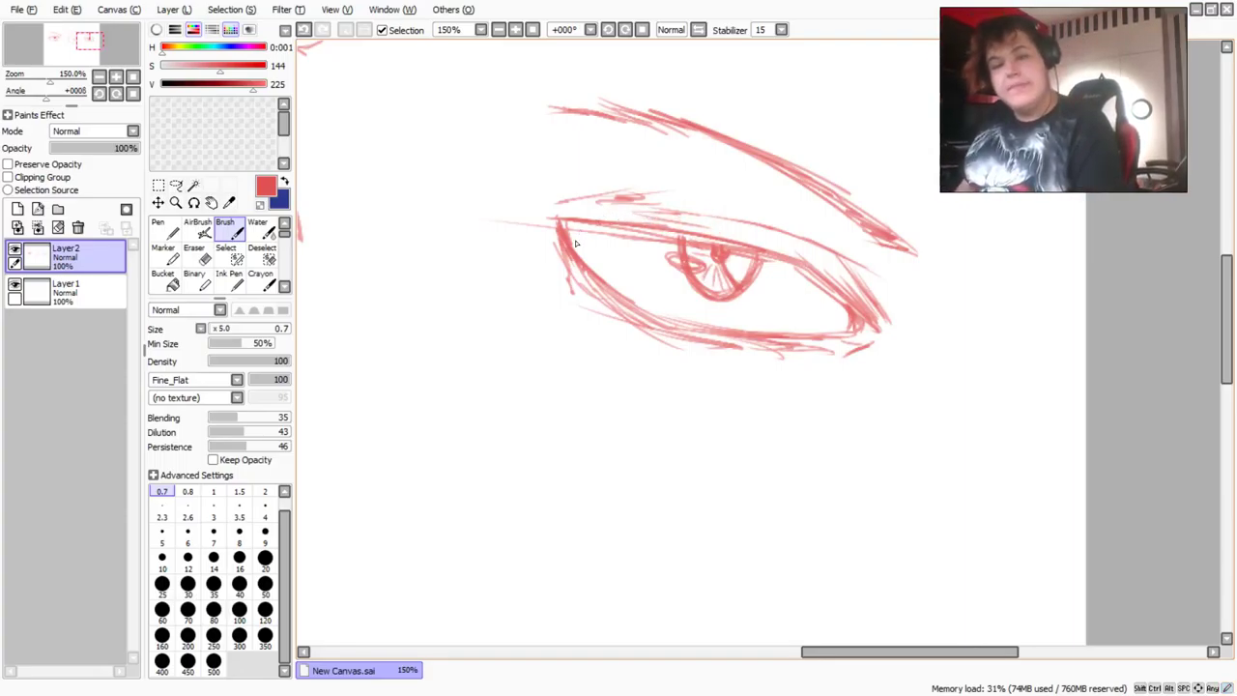
Review the three finished eyes together and bring the empty area below the first eye into close view.
scroll(710, 460, down, 4)
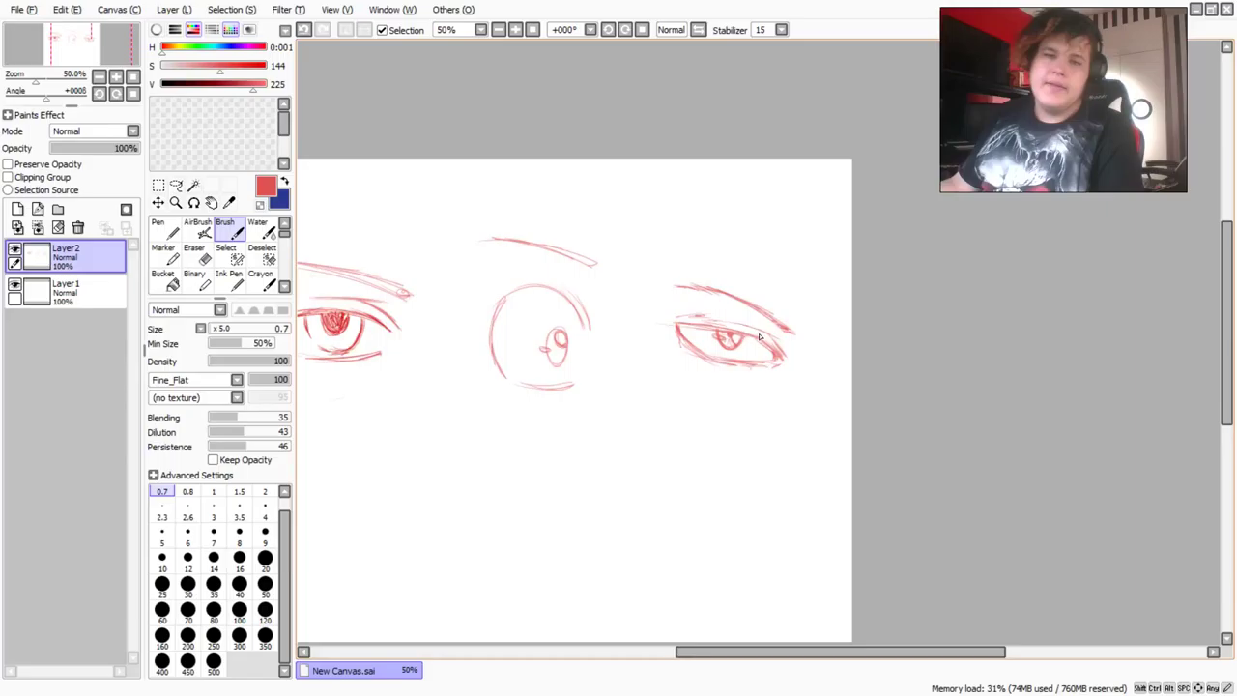
scroll(750, 355, up, 1)
scroll(750, 355, down, 2)
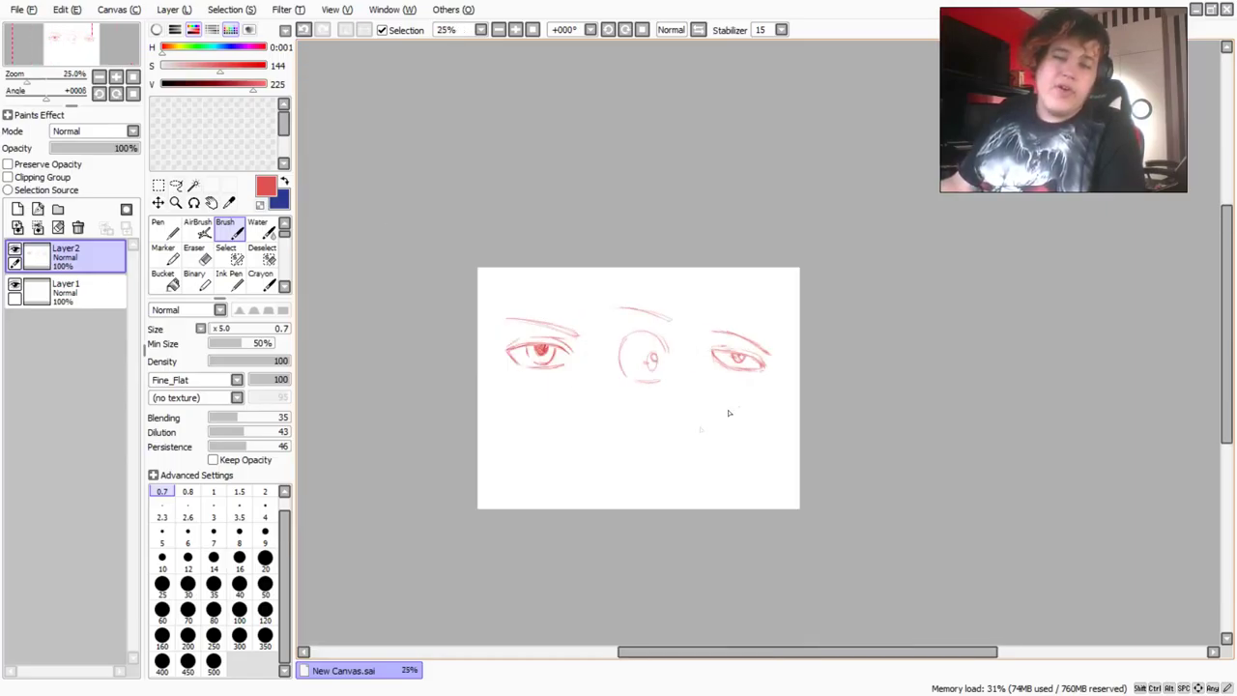
scroll(588, 491, up, 3)
scroll(531, 423, down, 1)
scroll(492, 391, up, 1)
scroll(435, 377, down, 1)
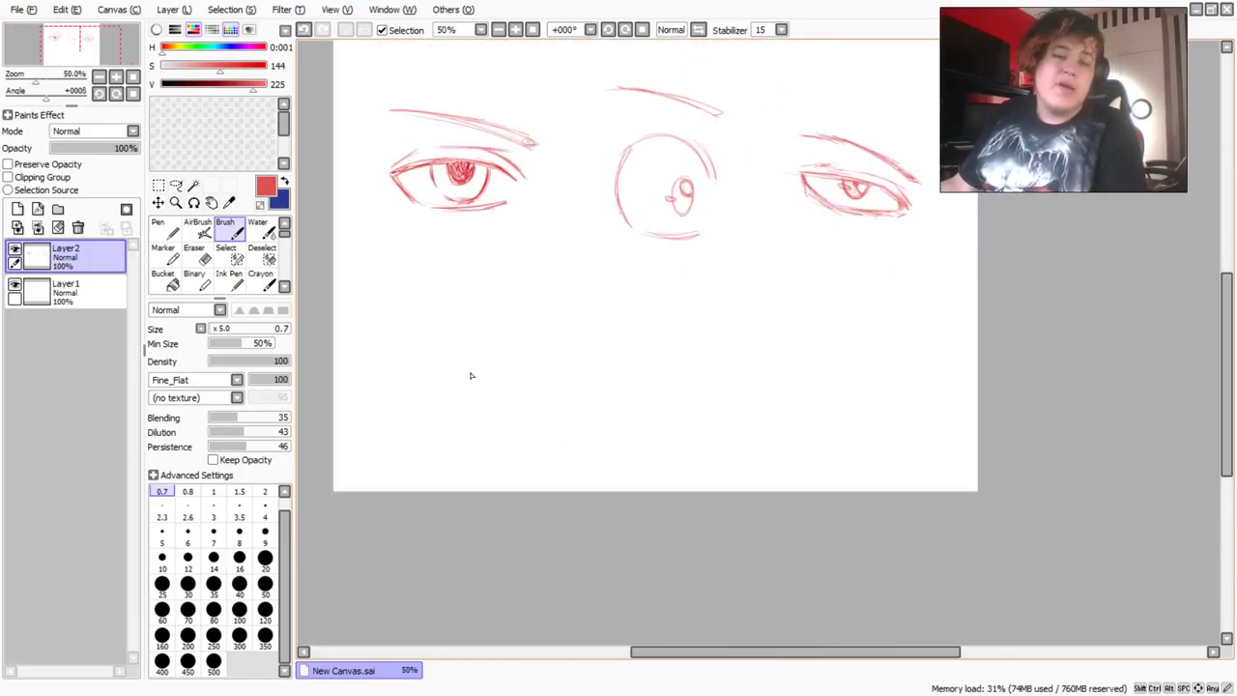
scroll(407, 377, down, 1)
scroll(407, 376, up, 1)
scroll(407, 375, up, 1)
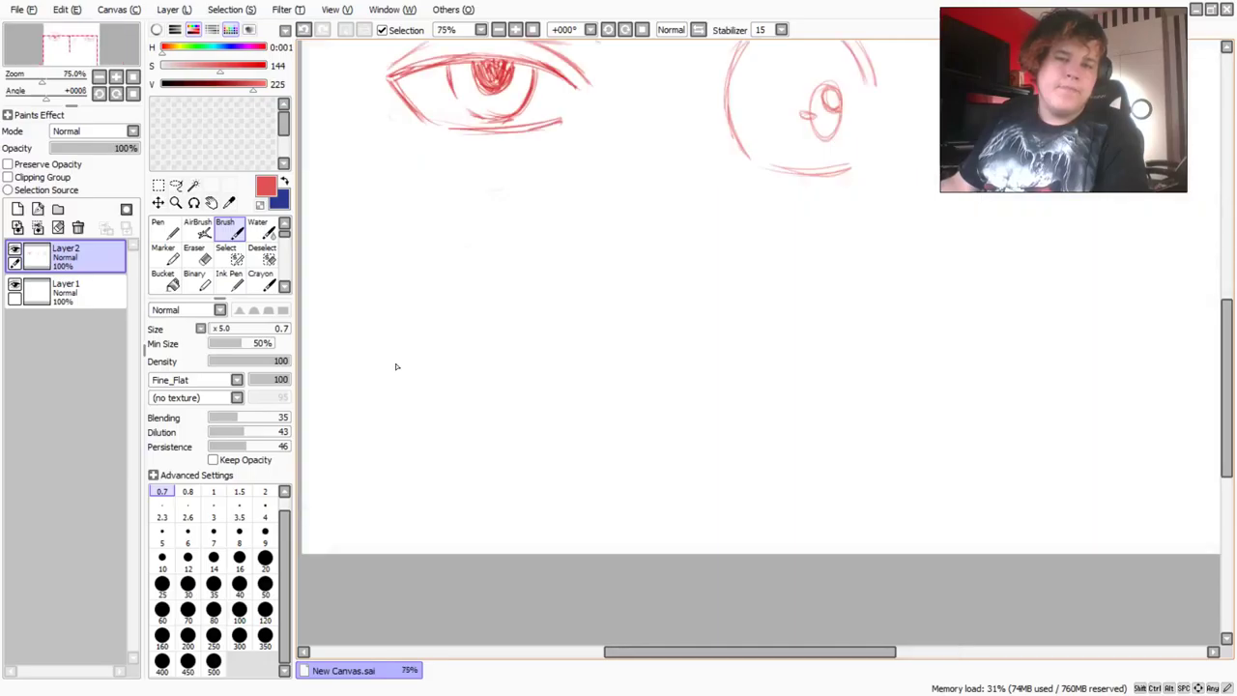
scroll(422, 345, down, 1)
scroll(441, 329, up, 2)
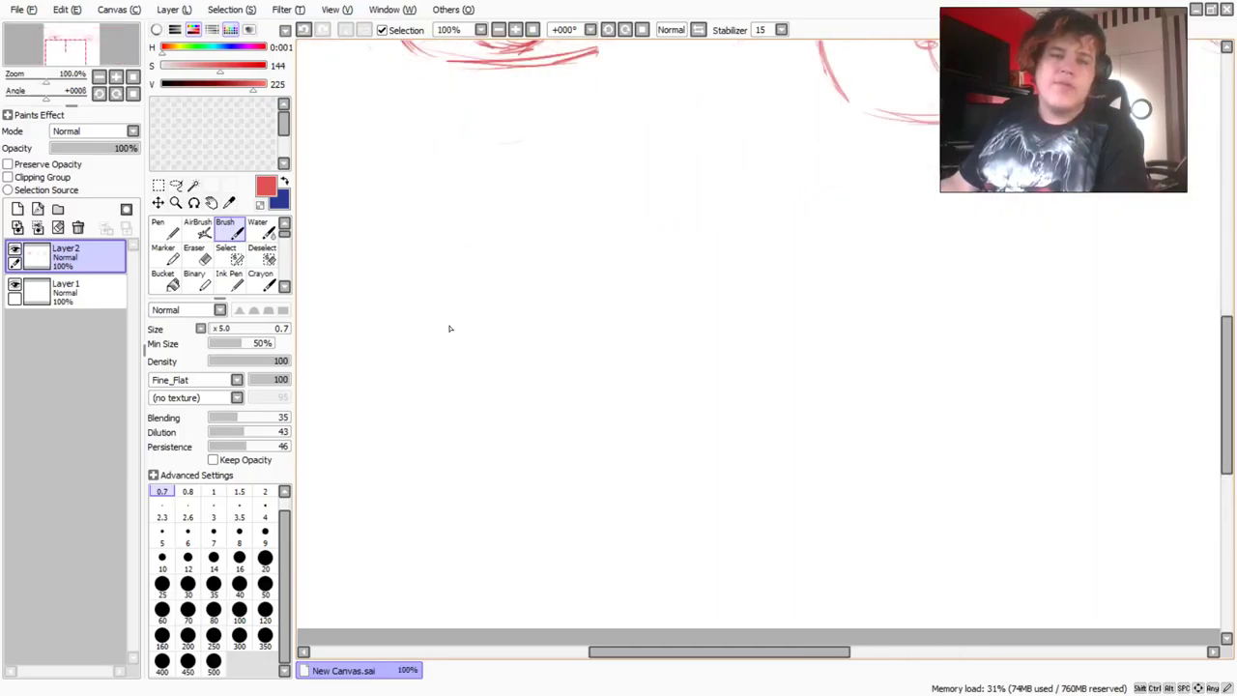
scroll(460, 310, up, 1)
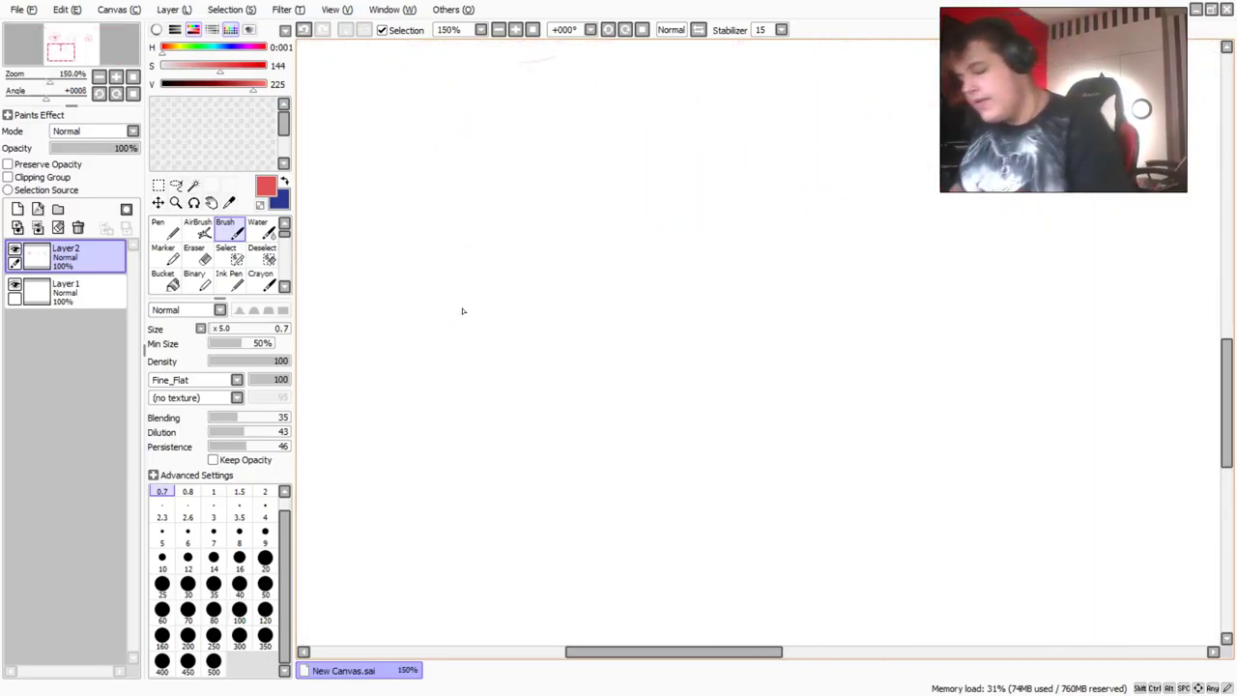
With the Brush, sketch a large, tall arch as the upper lid of a fourth eye below the first one.
drag(740, 367, 670, 228)
mouse_move(739, 354)
mouse_down()
mouse_move(631, 214)
mouse_move(555, 205)
mouse_move(442, 312)
mouse_move(436, 359)
mouse_up()
drag(557, 201, 439, 367)
mouse_move(750, 375)
mouse_down()
mouse_move(538, 226)
mouse_move(510, 230)
mouse_up()
drag(510, 230, 690, 275)
mouse_move(747, 371)
mouse_down()
mouse_move(573, 225)
mouse_move(461, 273)
mouse_up()
drag(516, 243, 438, 369)
drag(467, 289, 504, 251)
mouse_move(752, 379)
mouse_down()
mouse_move(658, 230)
mouse_move(482, 280)
mouse_move(439, 363)
mouse_up()
Thicken the large arch with repeated strokes along both sides and extend its lower ends.
drag(476, 294, 444, 373)
drag(465, 322, 436, 371)
drag(730, 314, 752, 382)
drag(681, 249, 748, 410)
drag(729, 334, 754, 419)
drag(688, 280, 730, 338)
drag(466, 317, 435, 389)
drag(588, 220, 677, 249)
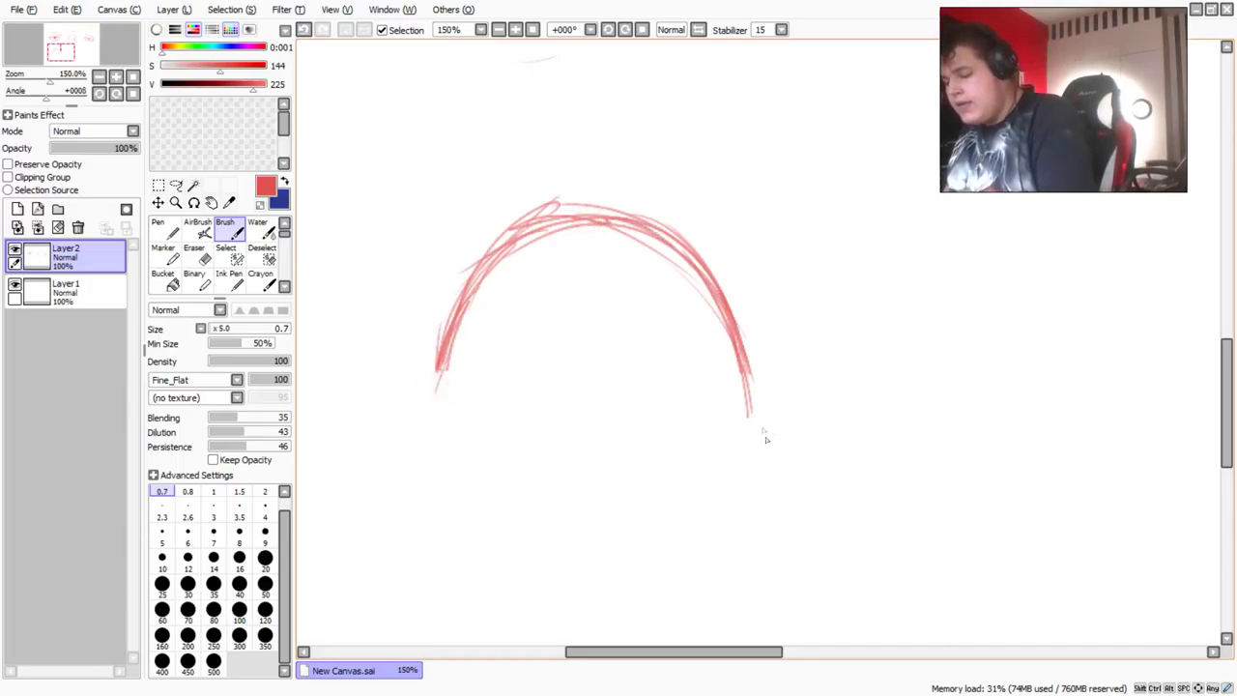
mouse_move(747, 418)
mouse_down()
mouse_move(653, 237)
mouse_move(522, 264)
mouse_up()
drag(447, 361, 437, 391)
Sketch the large eye's lower lid as a wide, shallow curve with upturned ends, leaving gaps to the upper lid.
drag(466, 504, 516, 541)
mouse_move(708, 517)
mouse_down()
mouse_move(489, 543)
mouse_move(704, 530)
mouse_move(483, 541)
mouse_move(468, 502)
mouse_up()
drag(496, 541, 547, 546)
mouse_move(719, 512)
mouse_down()
mouse_move(497, 528)
mouse_move(498, 543)
mouse_move(697, 532)
mouse_move(483, 534)
mouse_up()
mouse_move(483, 534)
mouse_down()
mouse_move(726, 503)
mouse_move(734, 490)
mouse_up()
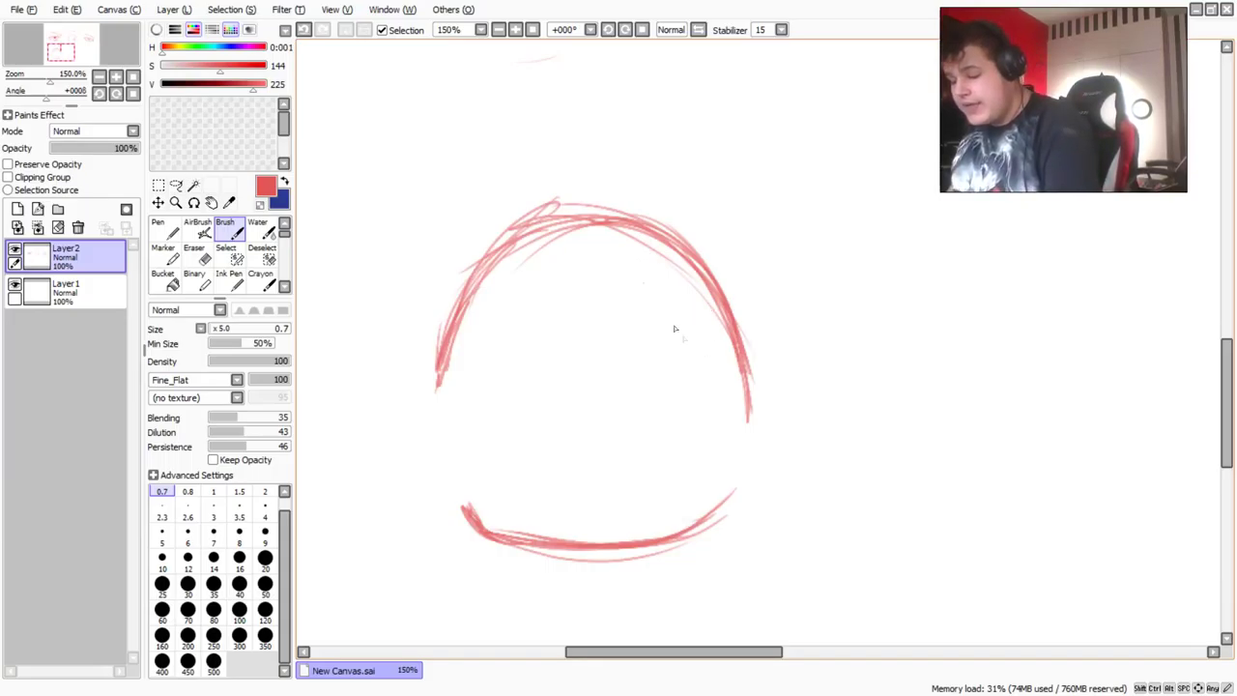
Draw the sides of a tall iris between the large eye's lids and fill a small upright oval pupil at its centre.
mouse_move(680, 526)
mouse_down()
mouse_move(663, 524)
mouse_move(696, 469)
mouse_move(718, 337)
mouse_move(715, 392)
mouse_move(644, 555)
mouse_up()
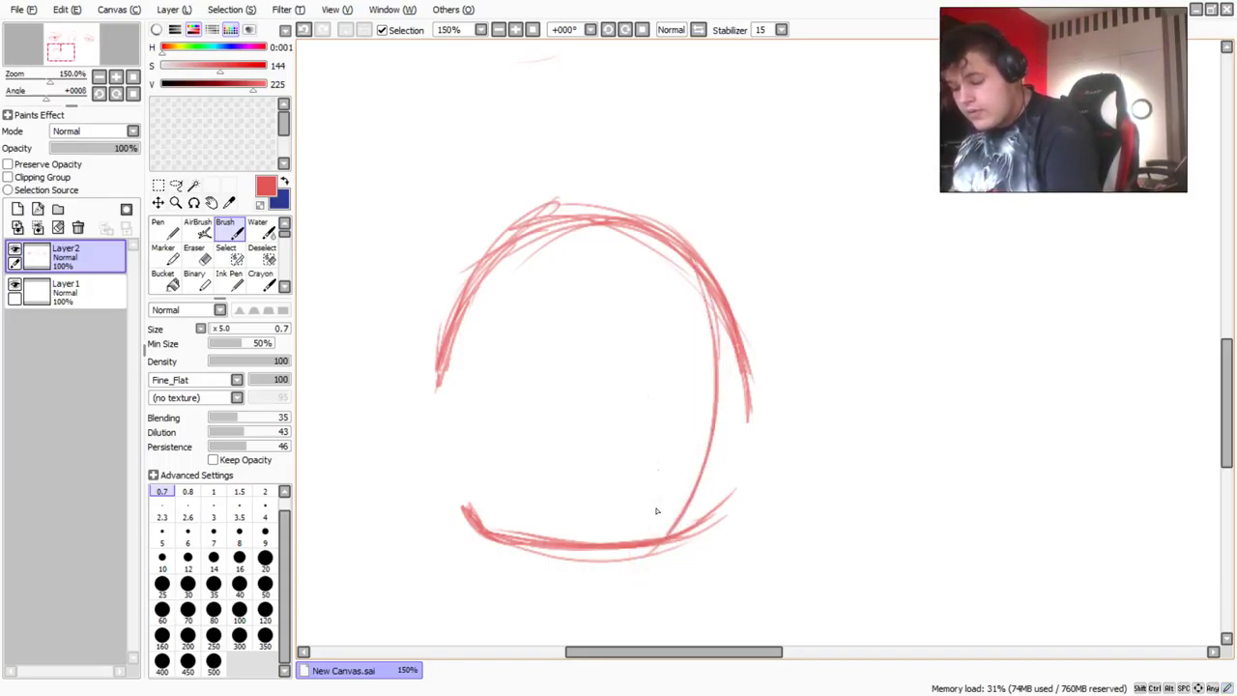
drag(477, 304, 488, 462)
mouse_move(515, 521)
mouse_down()
mouse_move(486, 474)
mouse_move(470, 322)
mouse_move(483, 268)
mouse_up()
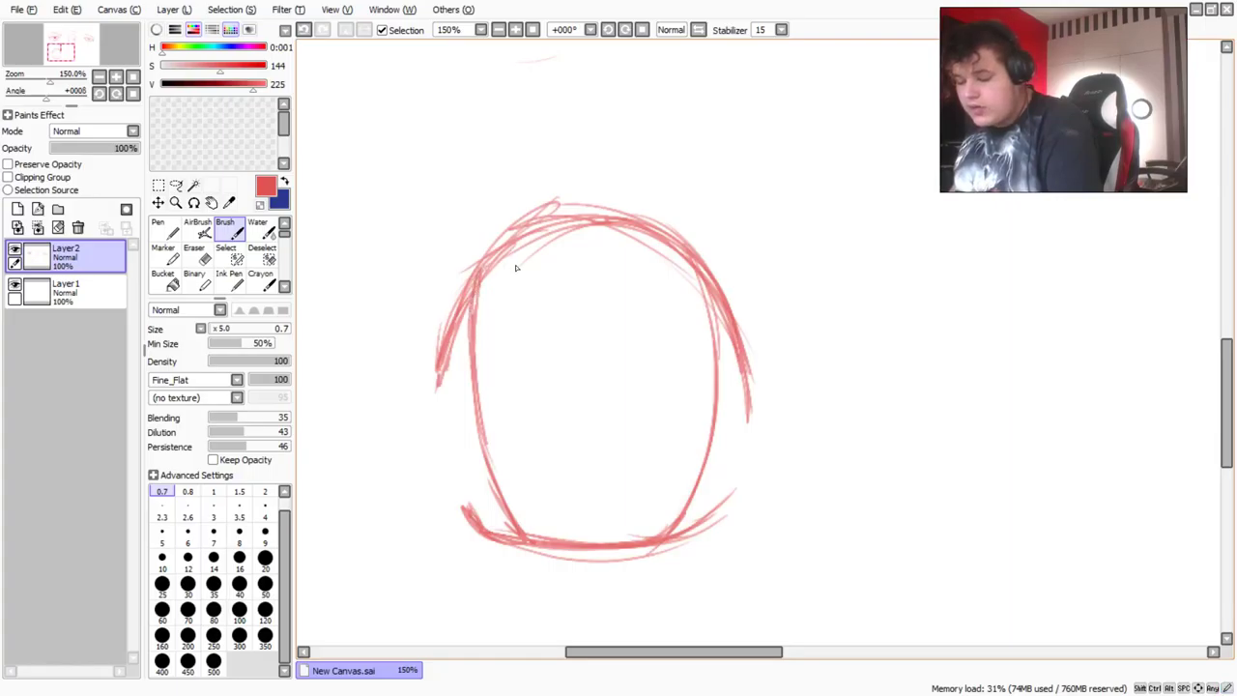
drag(675, 523, 720, 416)
drag(700, 477, 720, 364)
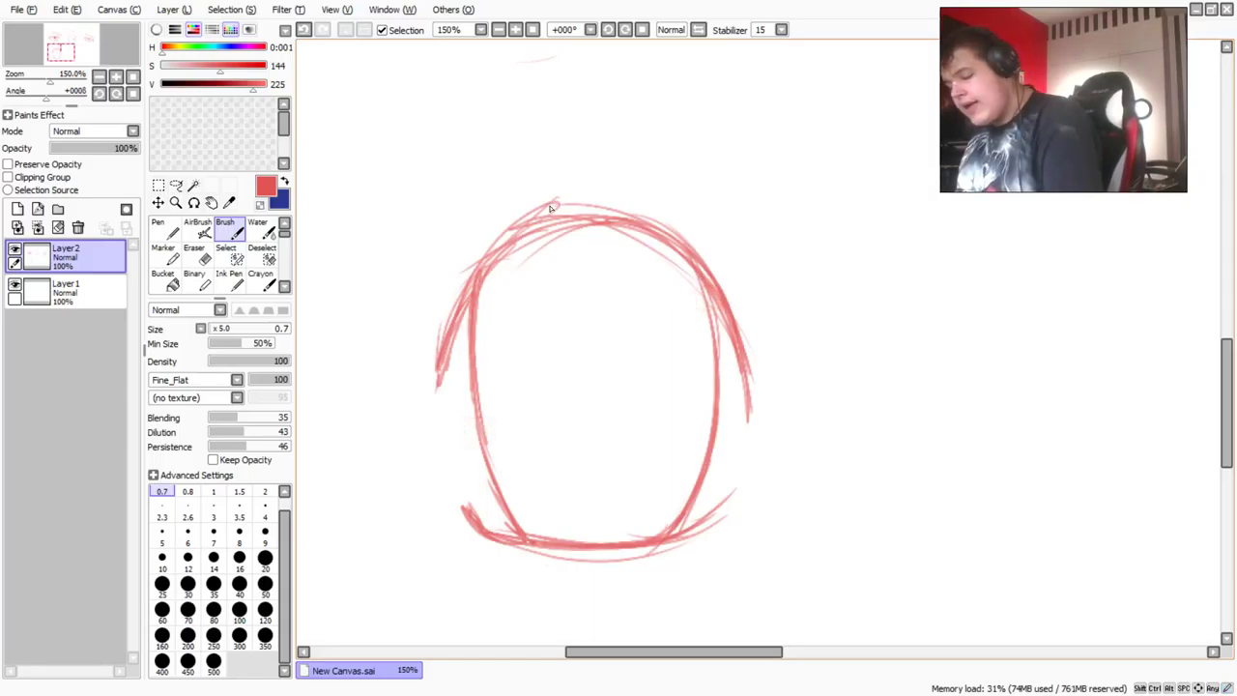
mouse_move(591, 350)
mouse_down()
mouse_move(591, 416)
mouse_move(606, 359)
mouse_move(591, 413)
mouse_move(589, 367)
mouse_move(589, 391)
mouse_move(599, 382)
mouse_up()
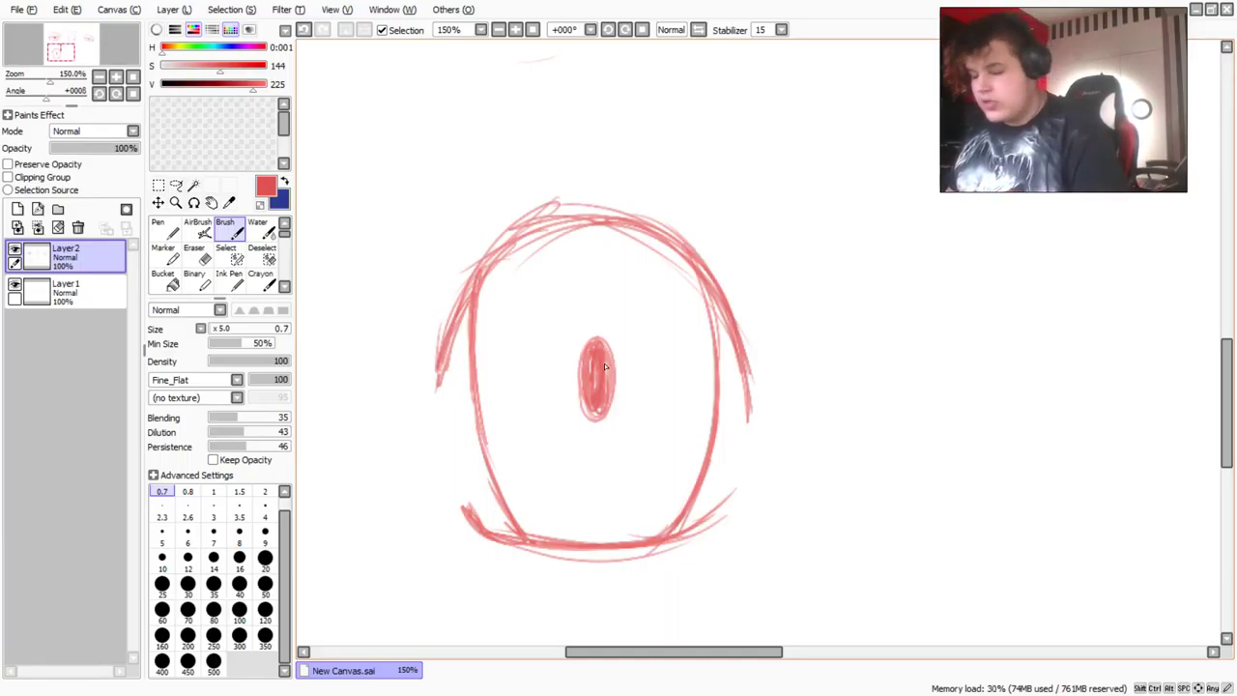
Add spiky eyelashes along the outer side of the large eye's upper lid and two short ones at the lower lid's corner.
mouse_move(538, 227)
mouse_down()
mouse_move(450, 225)
mouse_move(504, 240)
mouse_move(418, 253)
mouse_up()
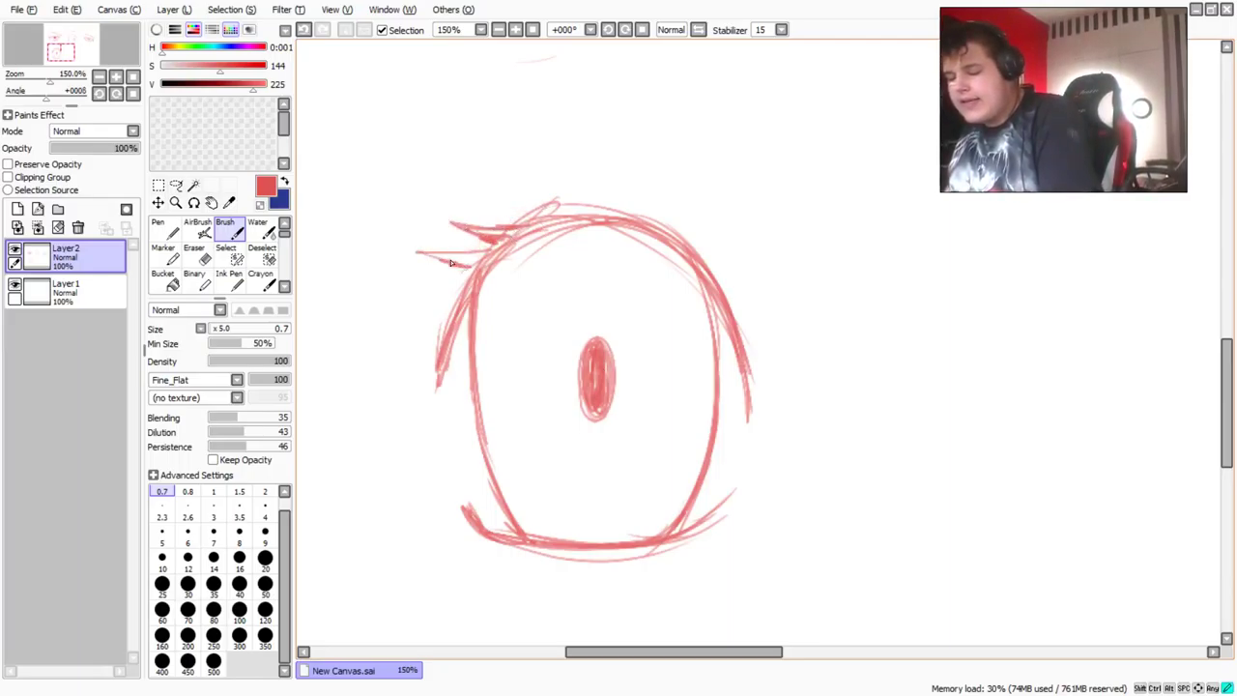
mouse_move(481, 271)
mouse_down()
mouse_move(396, 300)
mouse_move(445, 305)
mouse_move(458, 292)
mouse_move(394, 337)
mouse_move(446, 330)
mouse_move(377, 392)
mouse_move(411, 392)
mouse_up()
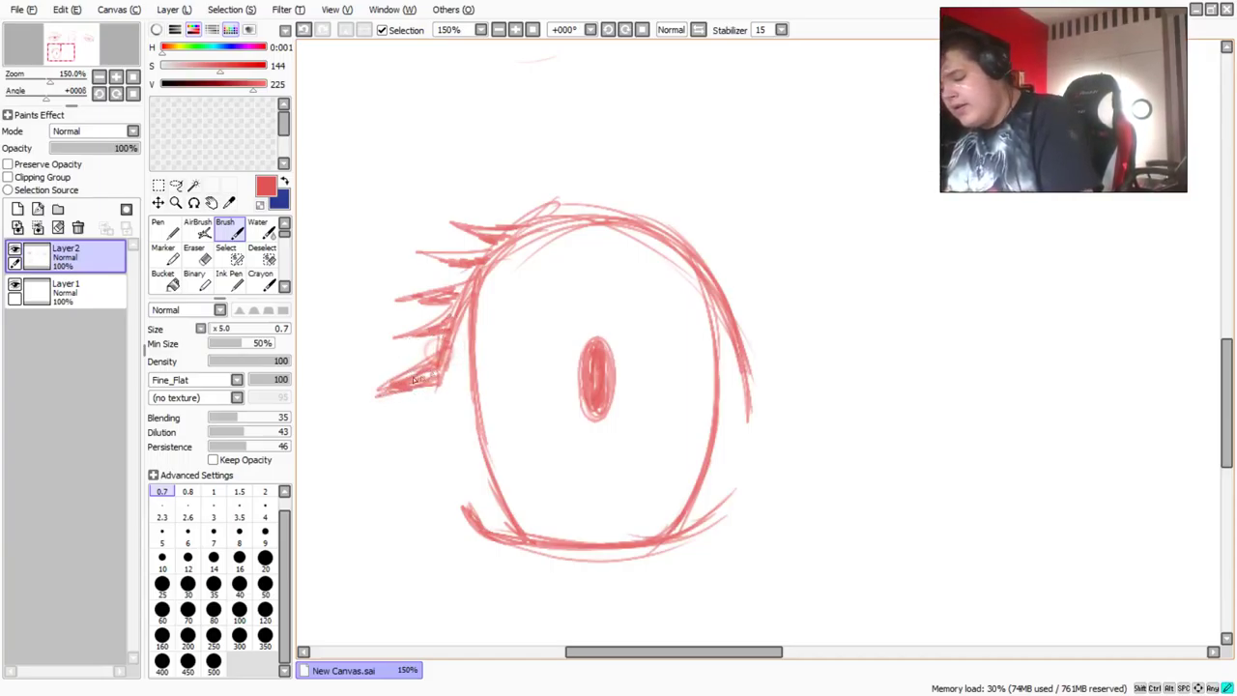
drag(527, 189, 537, 220)
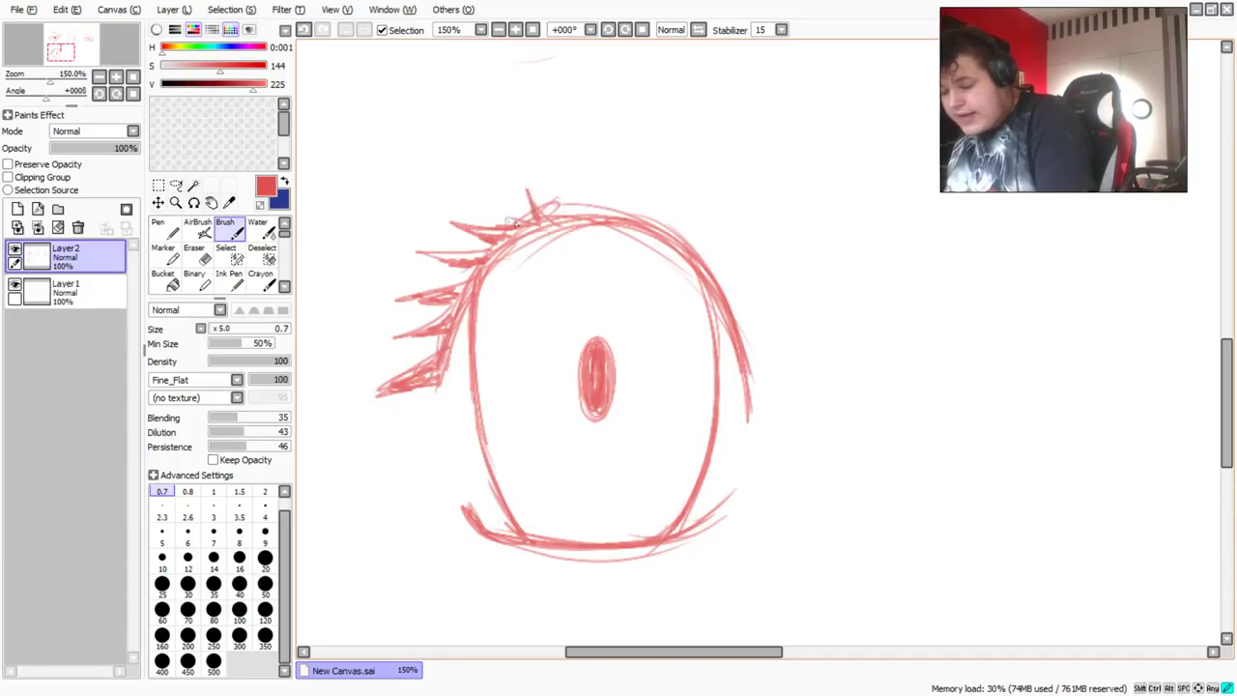
drag(454, 322, 404, 355)
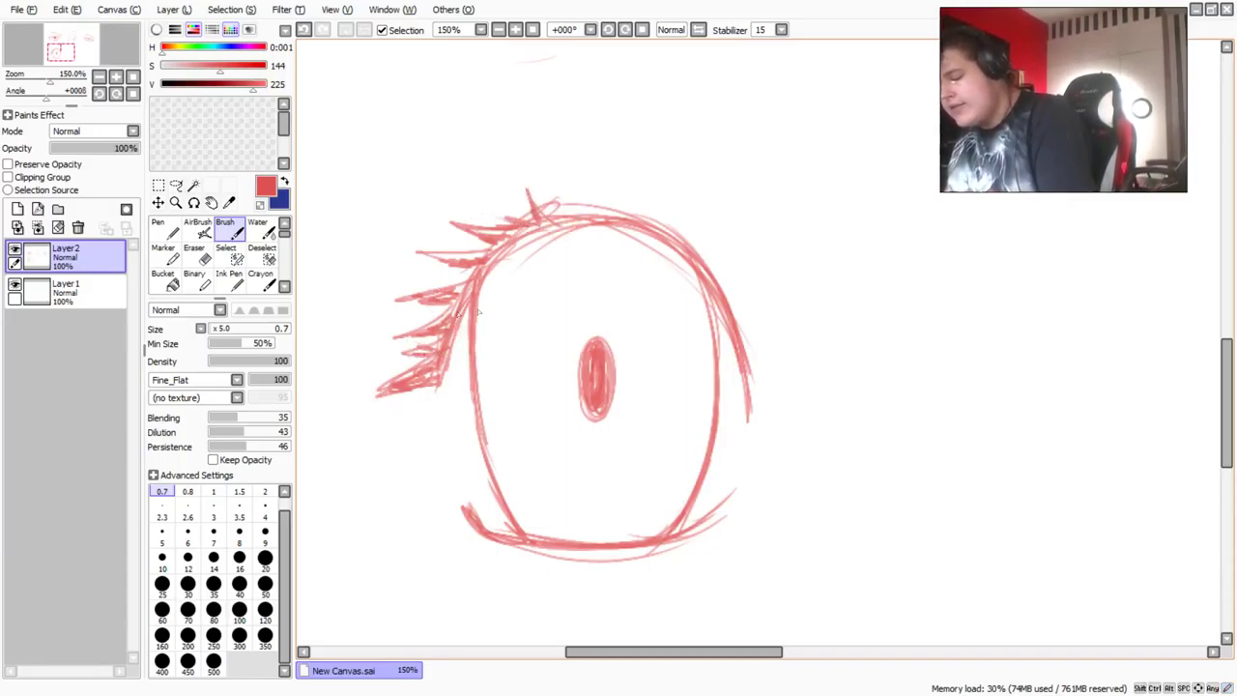
mouse_move(510, 545)
mouse_down()
mouse_move(486, 566)
mouse_move(494, 547)
mouse_move(463, 554)
mouse_move(470, 531)
mouse_move(494, 542)
mouse_move(466, 512)
mouse_up()
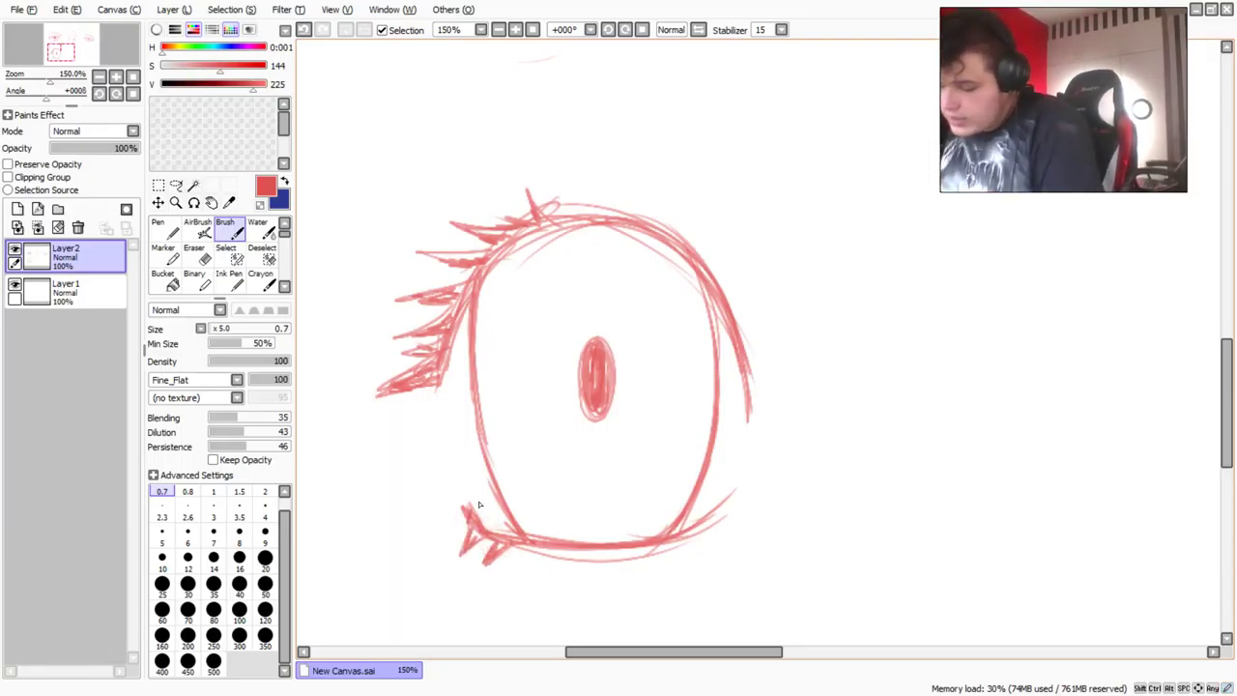
Draw a big oval highlight in the iris's upper part, a small upright one beside it and a flat oval across the outer lower edge.
mouse_move(624, 232)
mouse_down()
mouse_move(596, 268)
mouse_move(589, 337)
mouse_move(682, 396)
mouse_up()
drag(711, 346, 712, 334)
mouse_move(624, 395)
mouse_down()
mouse_move(704, 331)
mouse_move(708, 384)
mouse_move(649, 398)
mouse_up()
mouse_move(596, 280)
mouse_down()
mouse_move(566, 298)
mouse_move(580, 258)
mouse_move(566, 273)
mouse_move(597, 269)
mouse_up()
drag(598, 274, 616, 235)
drag(599, 305, 604, 331)
drag(474, 463, 414, 435)
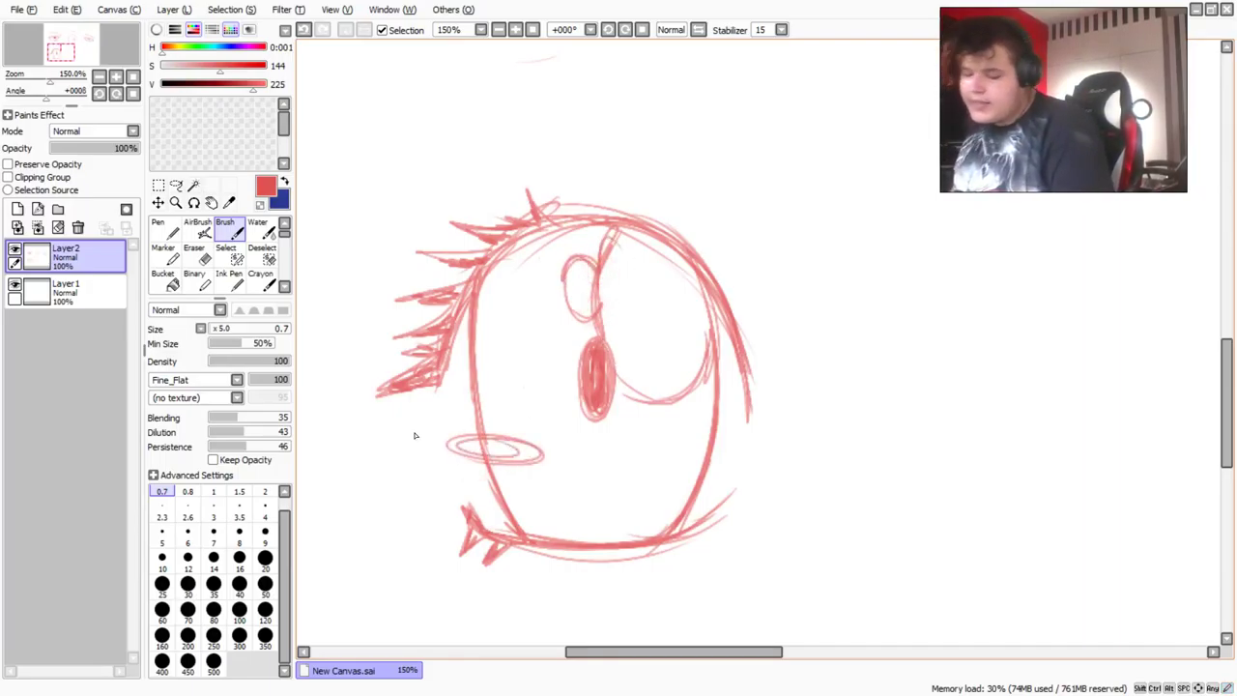
Sketch curved shading borders on both sides of the pupil and hatch the iris's upper area around the highlights.
mouse_move(578, 389)
mouse_down()
mouse_move(528, 369)
mouse_move(556, 381)
mouse_move(476, 413)
mouse_move(509, 381)
mouse_move(568, 384)
mouse_up()
drag(489, 396, 484, 428)
mouse_move(612, 394)
mouse_down()
mouse_move(663, 417)
mouse_move(689, 466)
mouse_move(688, 499)
mouse_up()
mouse_move(594, 345)
mouse_down()
mouse_move(560, 382)
mouse_move(541, 372)
mouse_move(497, 285)
mouse_move(478, 381)
mouse_up()
mouse_move(556, 226)
mouse_down()
mouse_move(578, 266)
mouse_move(576, 228)
mouse_move(591, 258)
mouse_move(558, 267)
mouse_up()
drag(707, 379, 697, 425)
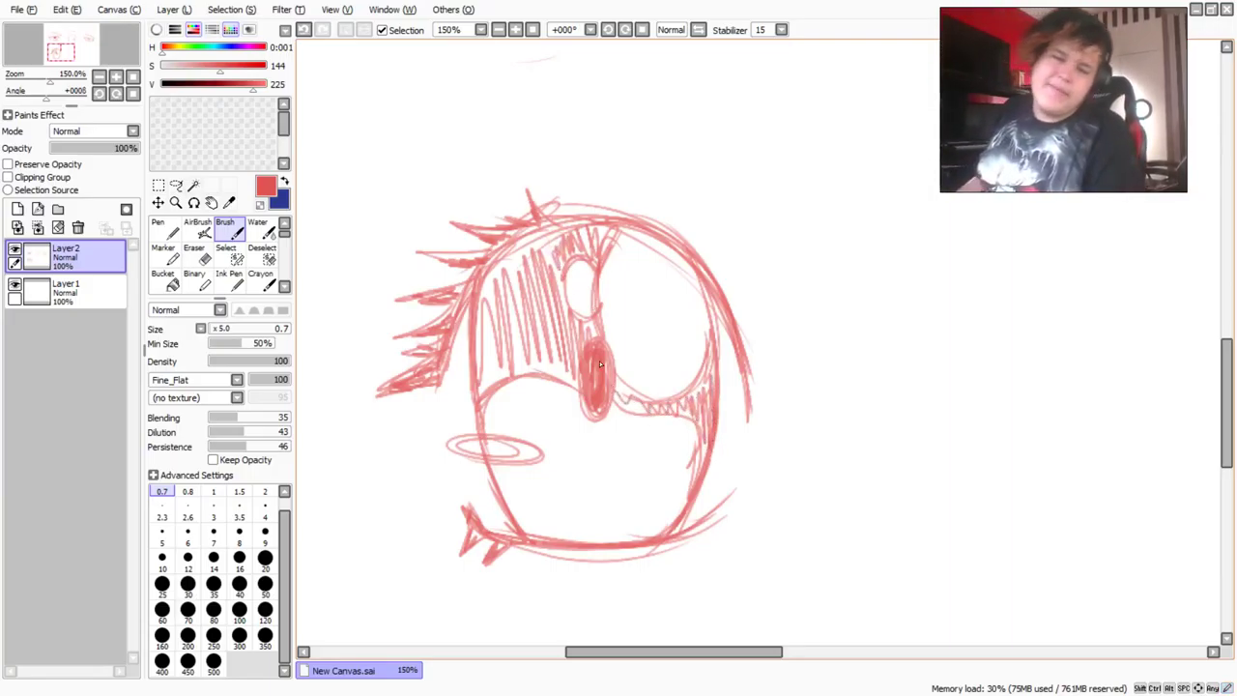
Erase the inner edge of the large eye's small upright highlight and the flat oval over the iris's outer lower edge.
key(e)
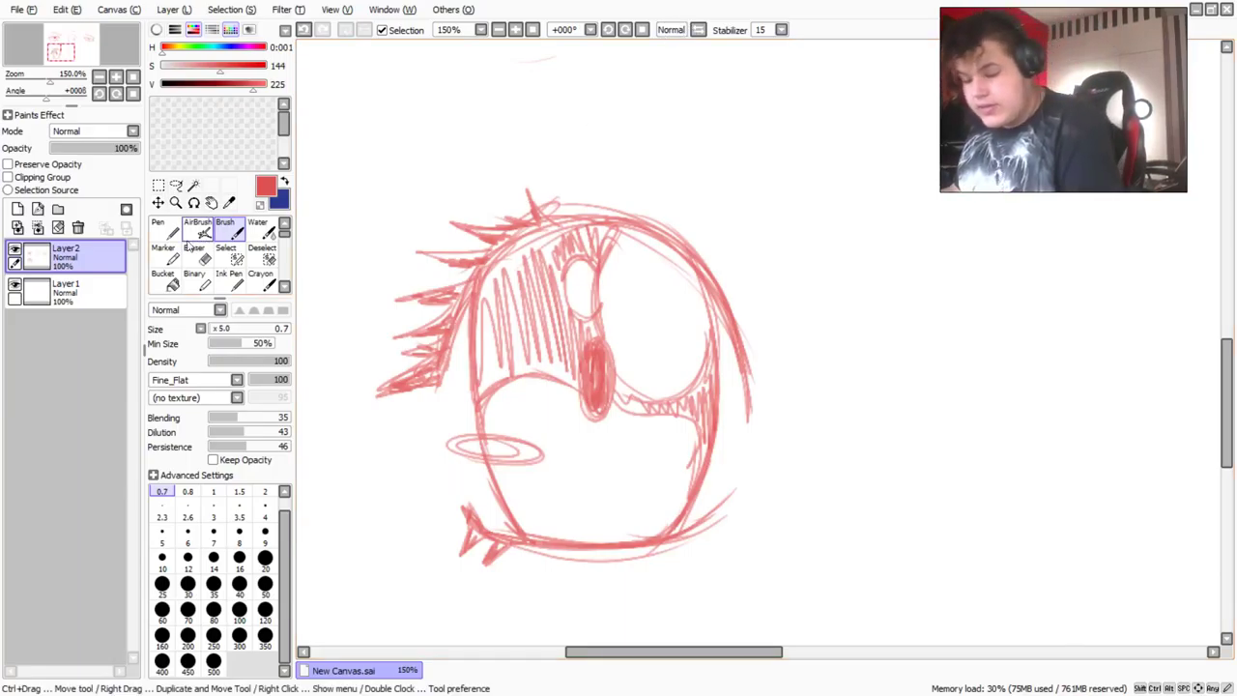
drag(601, 287, 605, 293)
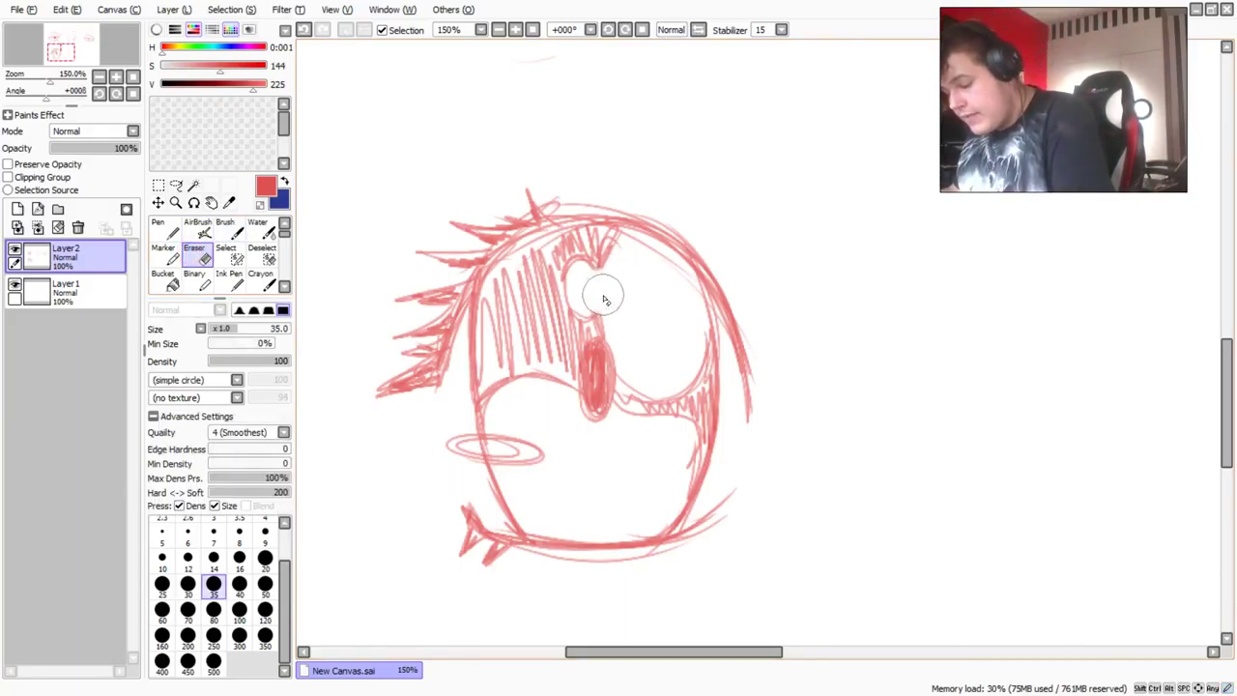
scroll(604, 294, down, 2)
scroll(601, 297, up, 1)
scroll(599, 300, down, 1)
scroll(596, 303, up, 2)
scroll(512, 415, up, 1)
mouse_move(516, 428)
mouse_down()
mouse_move(488, 441)
mouse_move(541, 441)
mouse_move(449, 439)
mouse_move(521, 451)
mouse_up()
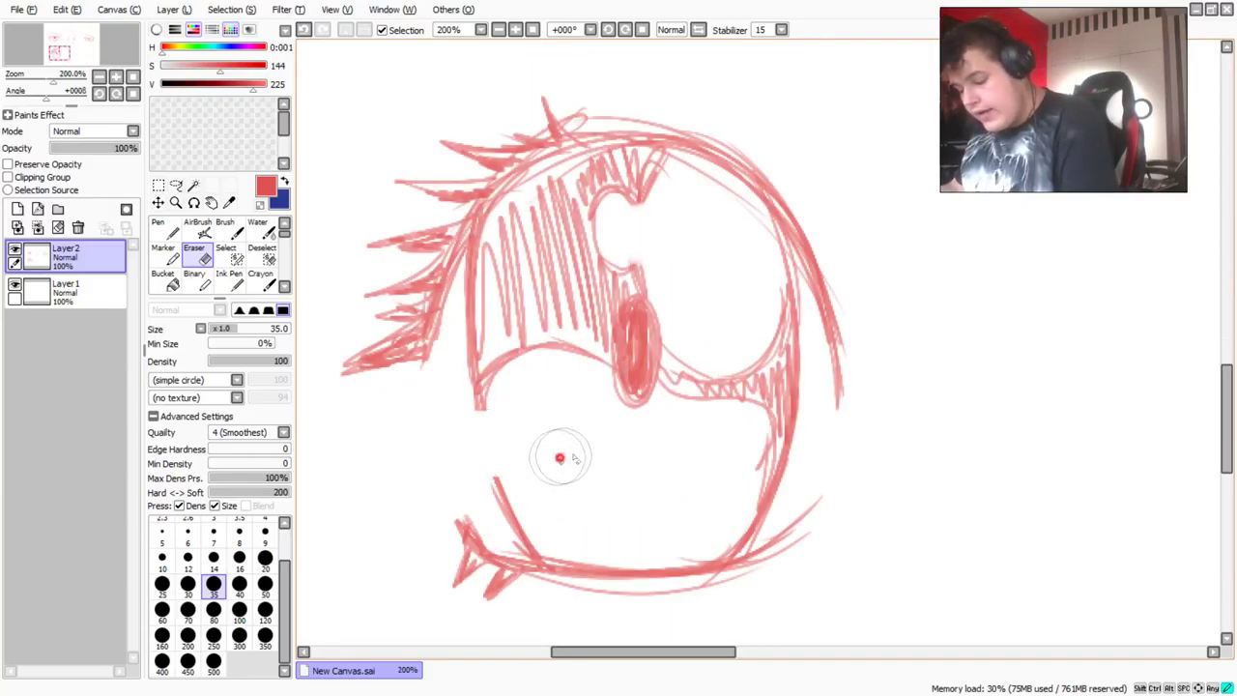
click(566, 450)
Redraw the lower highlight as a rounded notch in the iris's outer edge and add three small teardrop marks in the lower iris.
key(b)
mouse_move(480, 414)
mouse_down()
mouse_move(556, 440)
mouse_move(508, 483)
mouse_move(541, 440)
mouse_move(593, 519)
mouse_move(611, 475)
mouse_up()
mouse_move(638, 471)
mouse_down()
mouse_move(643, 513)
mouse_move(640, 470)
mouse_move(678, 513)
mouse_up()
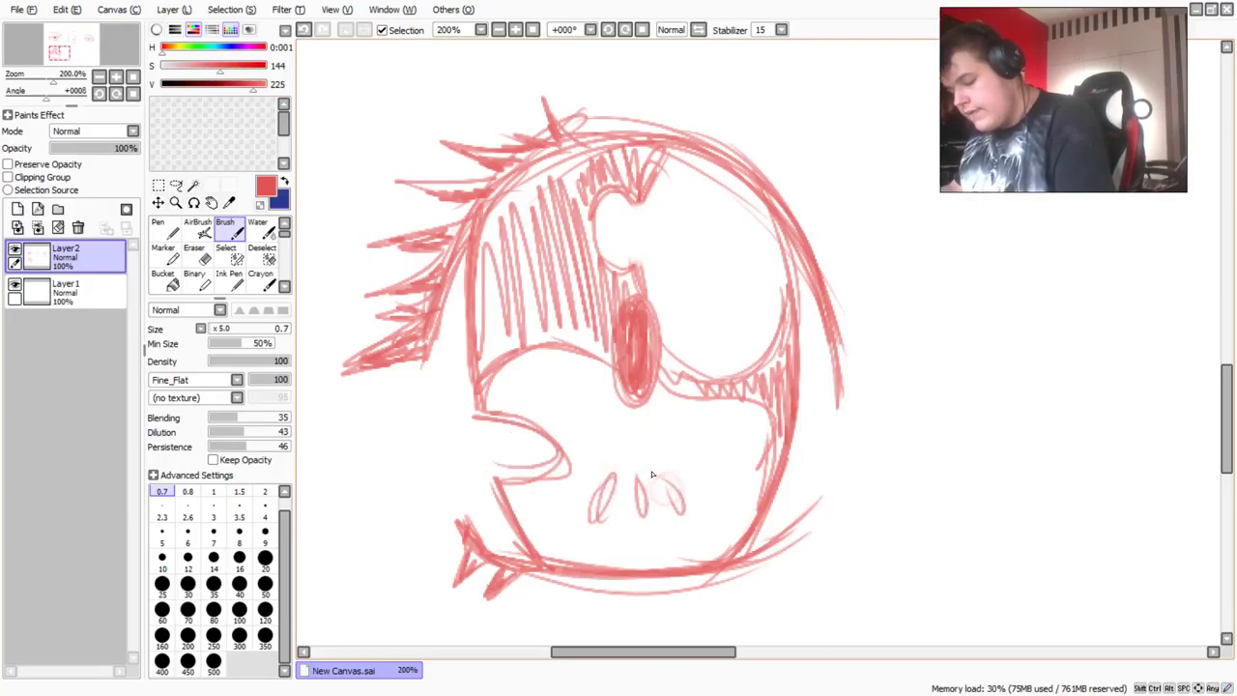
key(ctrl+z)
Draw short radiating strokes around the lower half of the large eye's iris, on both sides of the teardrops and above the notch.
scroll(652, 474, down, 4)
scroll(677, 475, up, 6)
drag(681, 401, 722, 503)
drag(677, 440, 705, 527)
mouse_move(720, 401)
mouse_down()
mouse_move(764, 464)
mouse_move(788, 459)
mouse_up()
drag(532, 466, 470, 556)
drag(372, 367, 483, 394)
drag(439, 333, 488, 375)
drag(394, 322, 435, 330)
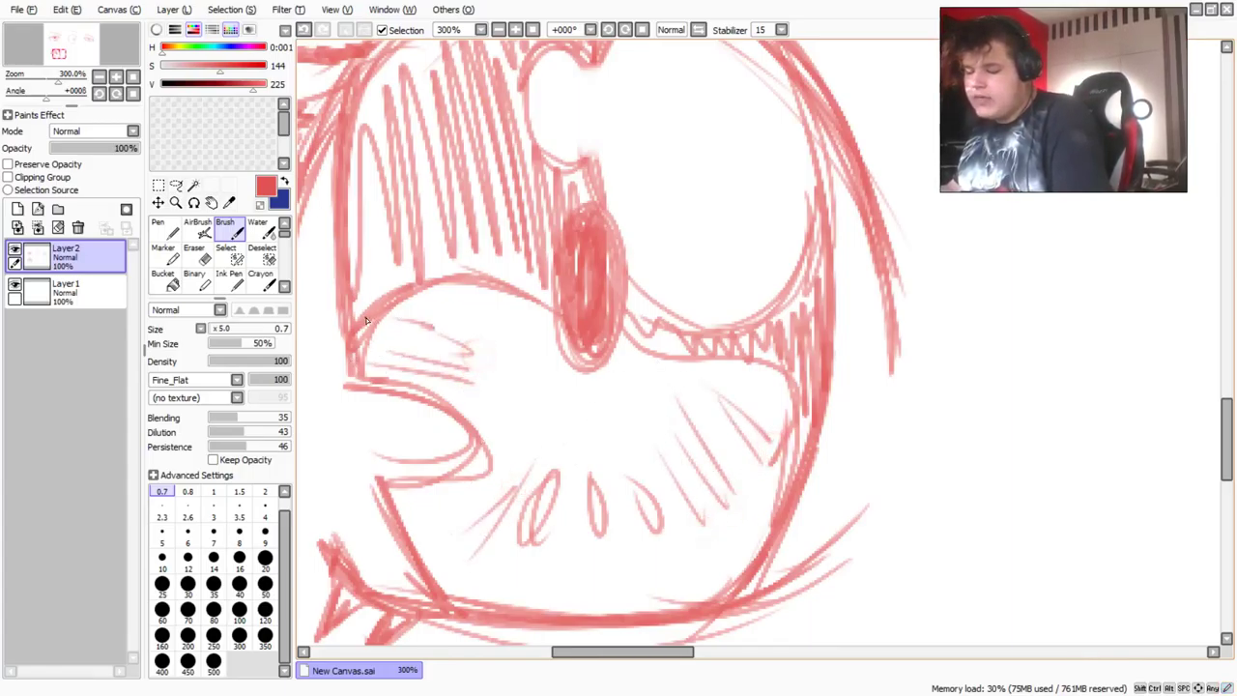
Examine the large eye alongside the other sketches and inspect the empty canvas area beside it.
scroll(366, 319, down, 6)
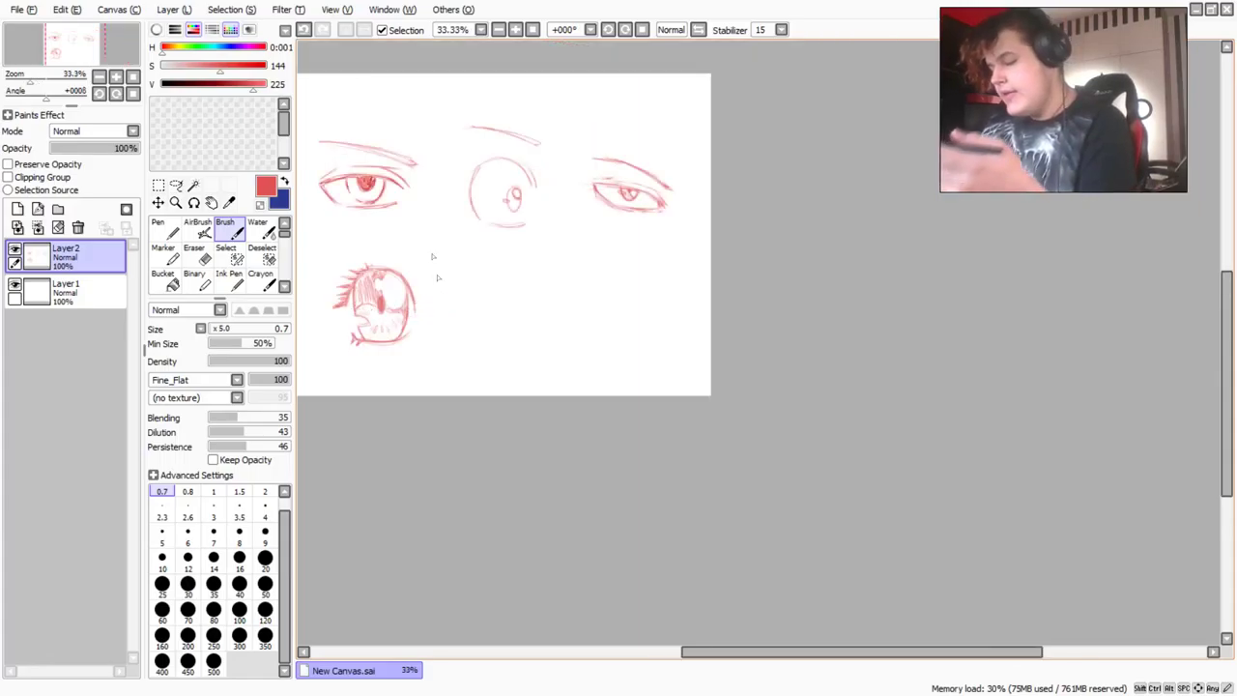
scroll(451, 280, down, 1)
scroll(485, 294, up, 2)
scroll(486, 295, down, 2)
scroll(487, 294, up, 1)
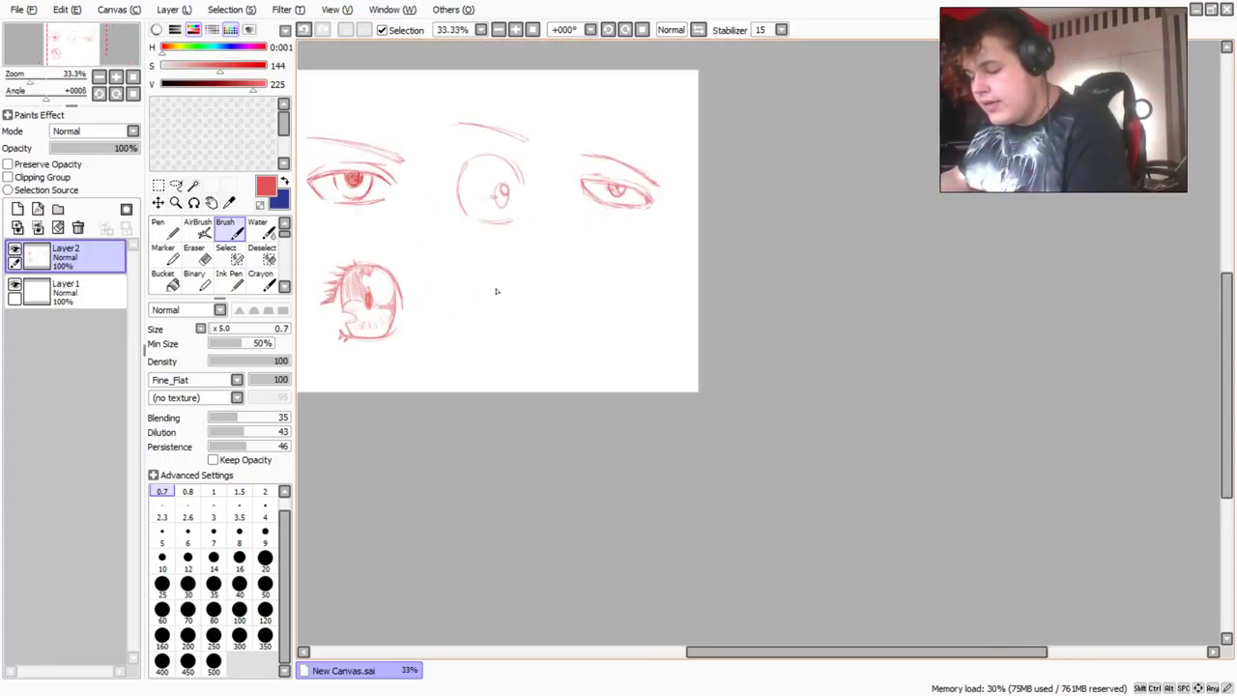
scroll(514, 277, up, 4)
scroll(452, 276, down, 4)
scroll(403, 273, up, 2)
scroll(559, 331, up, 1)
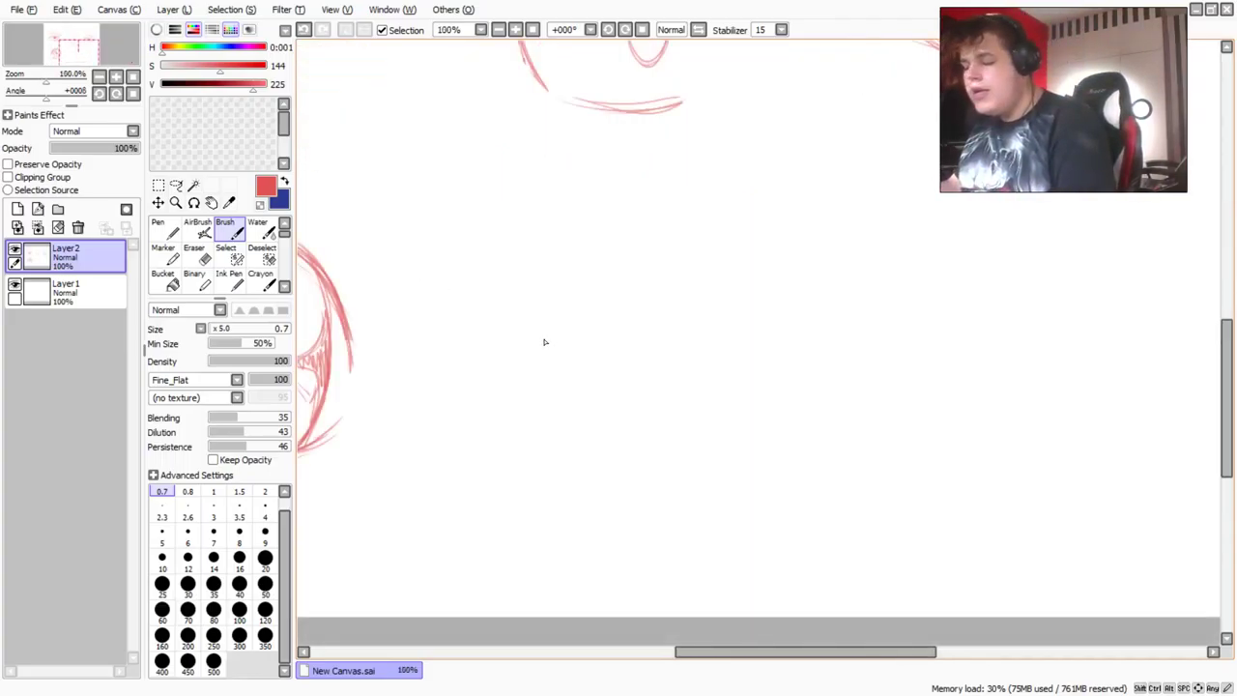
scroll(544, 341, up, 1)
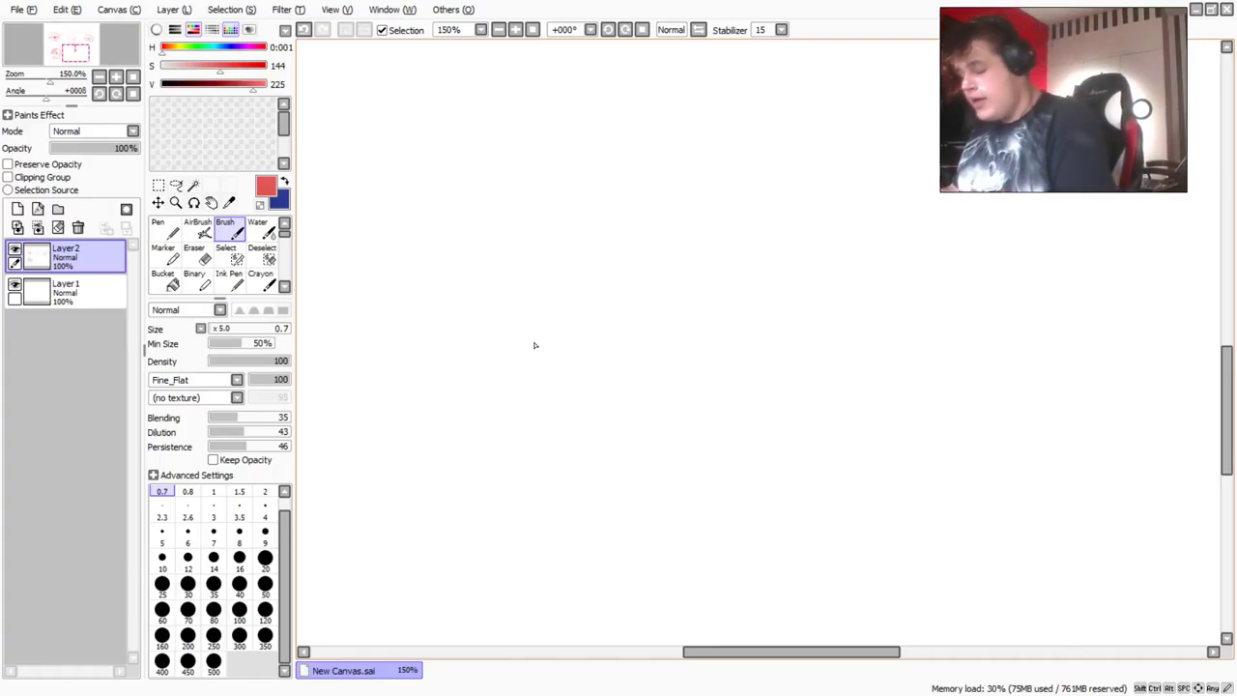
Sketch another anime eye beside the large one, with a flat angular upper lid, a straight slanted outer side and a short curved lower lid.
mouse_move(808, 296)
mouse_down()
mouse_move(776, 254)
mouse_move(783, 269)
mouse_move(619, 237)
mouse_move(774, 270)
mouse_move(567, 236)
mouse_move(644, 238)
mouse_move(553, 252)
mouse_up()
mouse_move(809, 301)
mouse_down()
mouse_move(771, 263)
mouse_move(575, 245)
mouse_move(544, 257)
mouse_up()
drag(769, 474, 667, 483)
mouse_move(534, 263)
mouse_down()
mouse_move(547, 333)
mouse_move(576, 389)
mouse_up()
drag(742, 481, 609, 457)
drag(606, 442, 684, 470)
drag(668, 474, 771, 458)
mouse_move(742, 479)
mouse_down()
mouse_move(598, 457)
mouse_move(619, 455)
mouse_up()
drag(550, 340, 535, 284)
drag(562, 374, 528, 278)
drag(778, 273, 806, 300)
drag(586, 426, 605, 450)
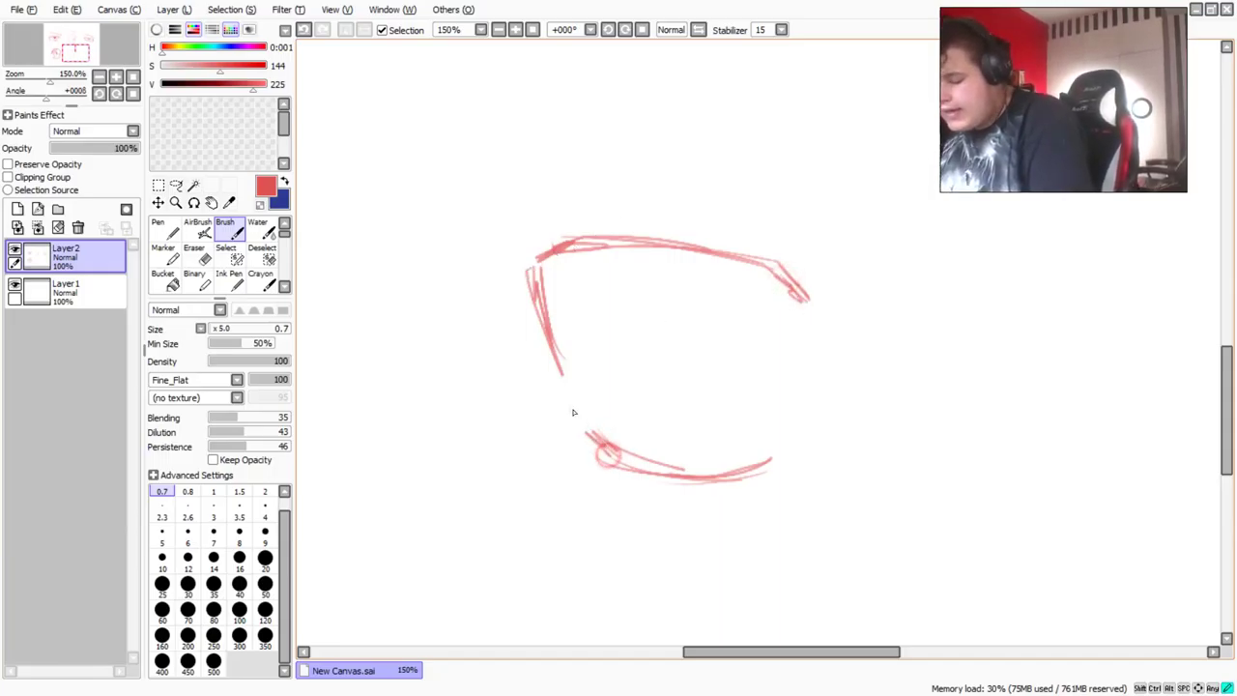
Draw both curved sides of a tall iris between the angular eye's lids and thicken the lower lid's outer corner.
mouse_move(721, 472)
mouse_down()
mouse_move(754, 423)
mouse_move(770, 275)
mouse_up()
mouse_move(742, 443)
mouse_down()
mouse_move(751, 250)
mouse_move(767, 318)
mouse_up()
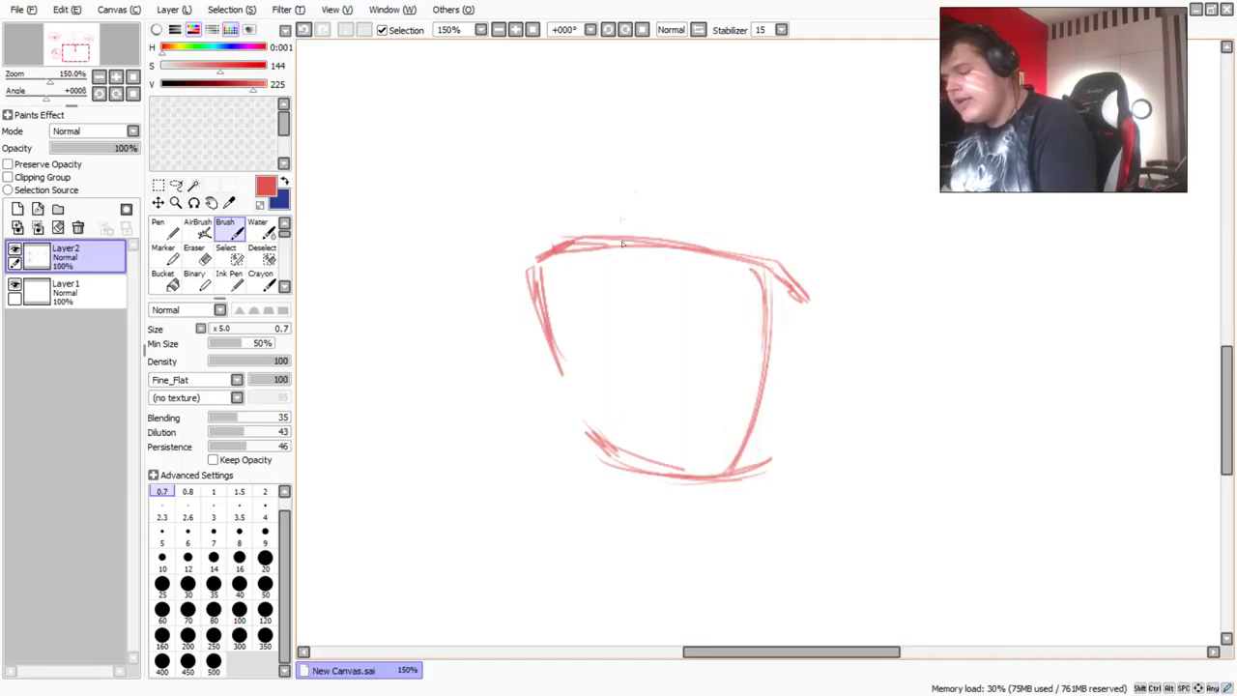
mouse_move(607, 255)
mouse_down()
mouse_move(586, 295)
mouse_move(584, 344)
mouse_up()
mouse_move(610, 449)
mouse_down()
mouse_move(587, 333)
mouse_move(595, 406)
mouse_up()
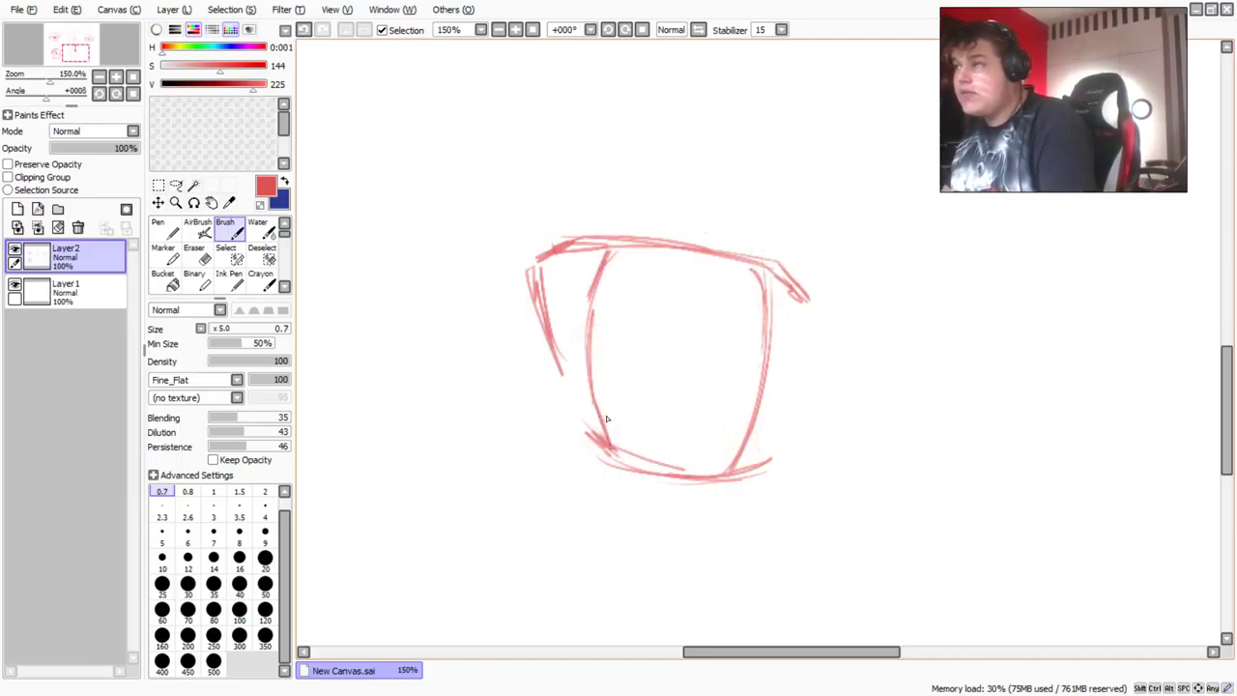
mouse_move(597, 428)
mouse_down()
mouse_move(622, 460)
mouse_move(599, 439)
mouse_up()
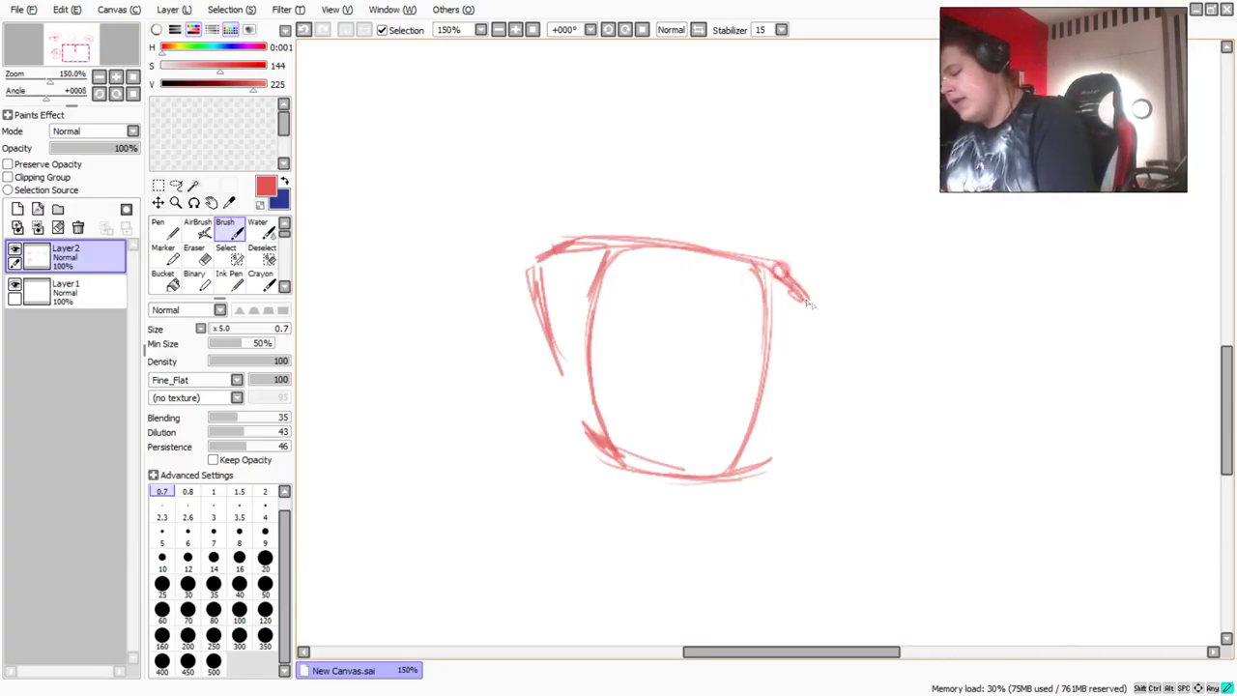
Add spiky lashes at the outer corners of the angular eye's upper and lower lids, and extend the upper lid's inner corner downward.
mouse_move(630, 239)
mouse_down()
mouse_move(586, 215)
mouse_move(611, 233)
mouse_up()
mouse_move(587, 240)
mouse_down()
mouse_move(501, 223)
mouse_move(553, 238)
mouse_move(537, 264)
mouse_move(509, 261)
mouse_up()
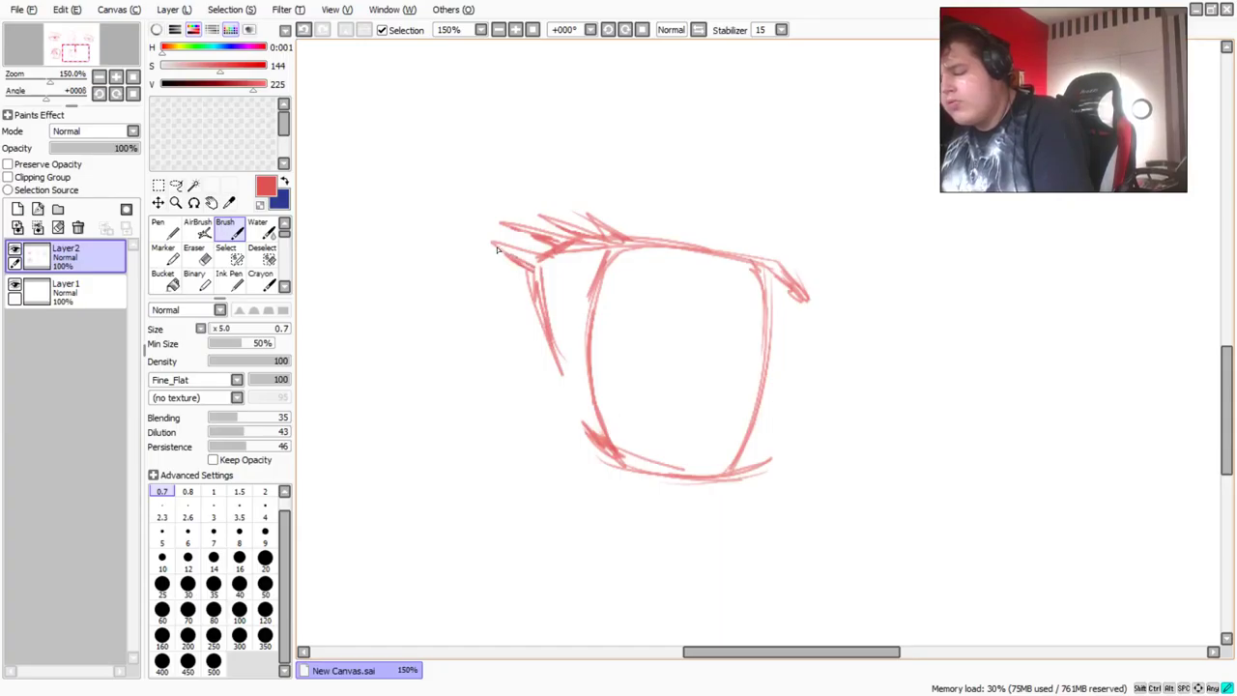
mouse_move(553, 251)
mouse_down()
mouse_move(531, 265)
mouse_move(524, 302)
mouse_up()
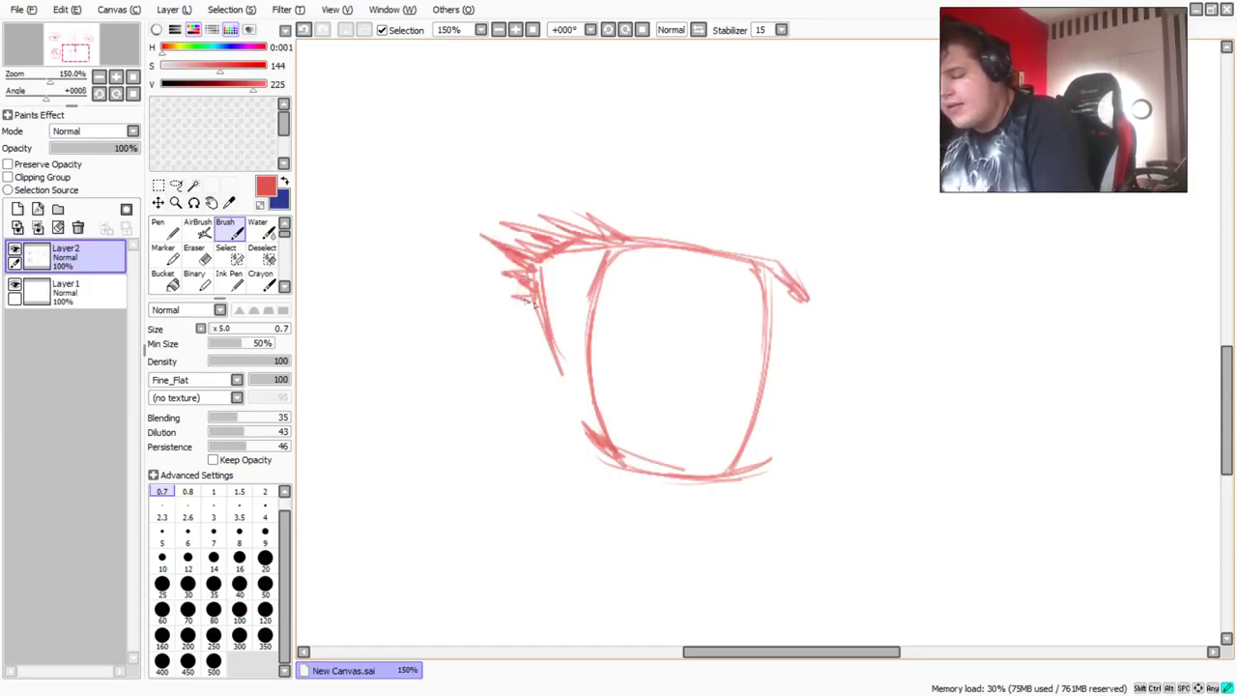
mouse_move(625, 445)
mouse_down()
mouse_move(597, 454)
mouse_move(601, 478)
mouse_up()
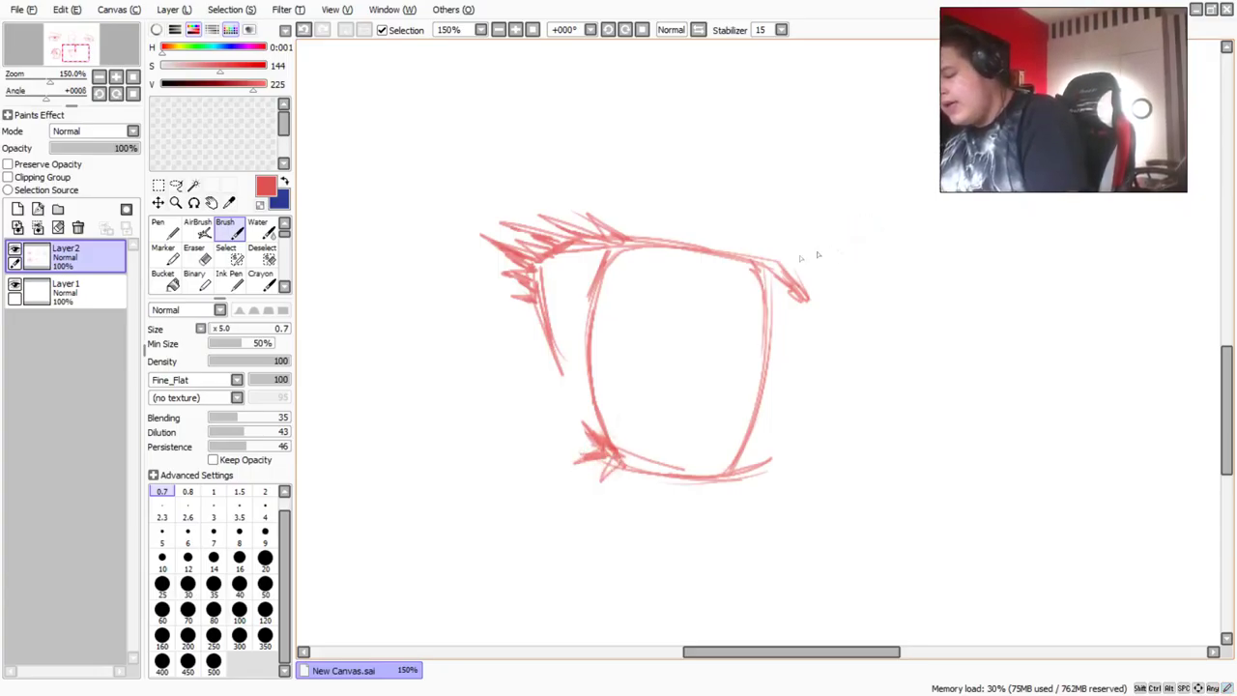
drag(750, 279, 767, 338)
drag(789, 290, 814, 331)
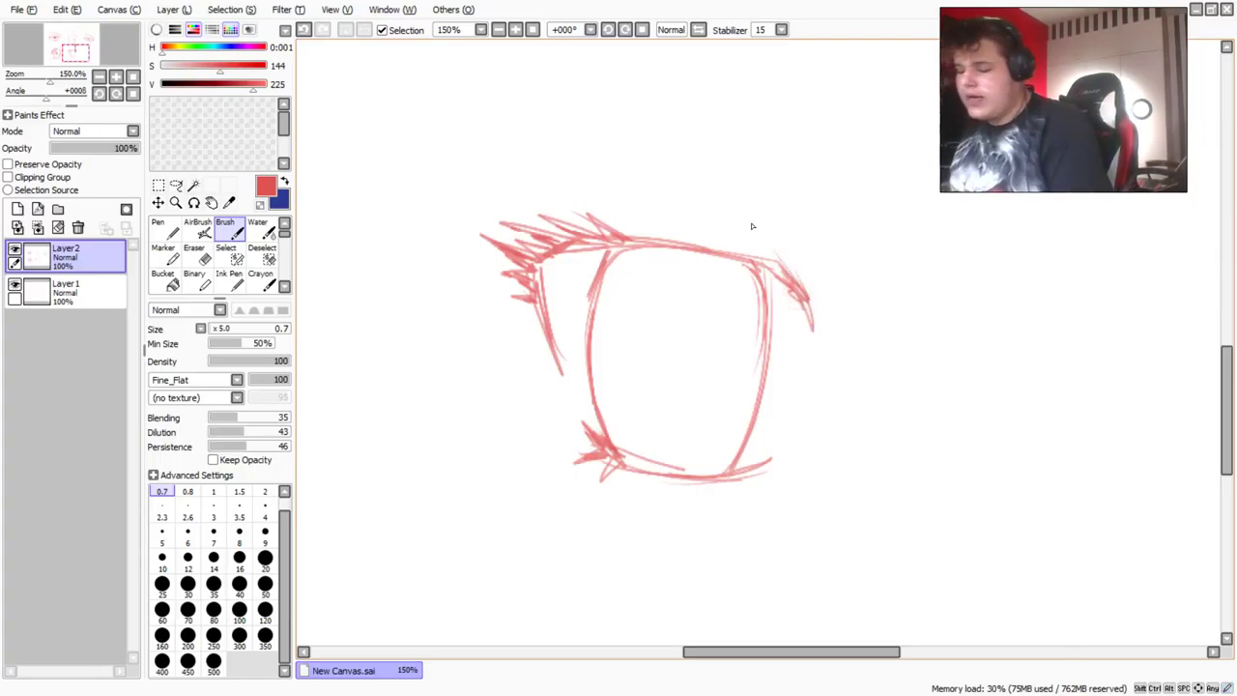
Draw a big upright oval highlight in the angular eye's inner upper iris and a flat oval across its outer lower edge.
scroll(544, 420, down, 4)
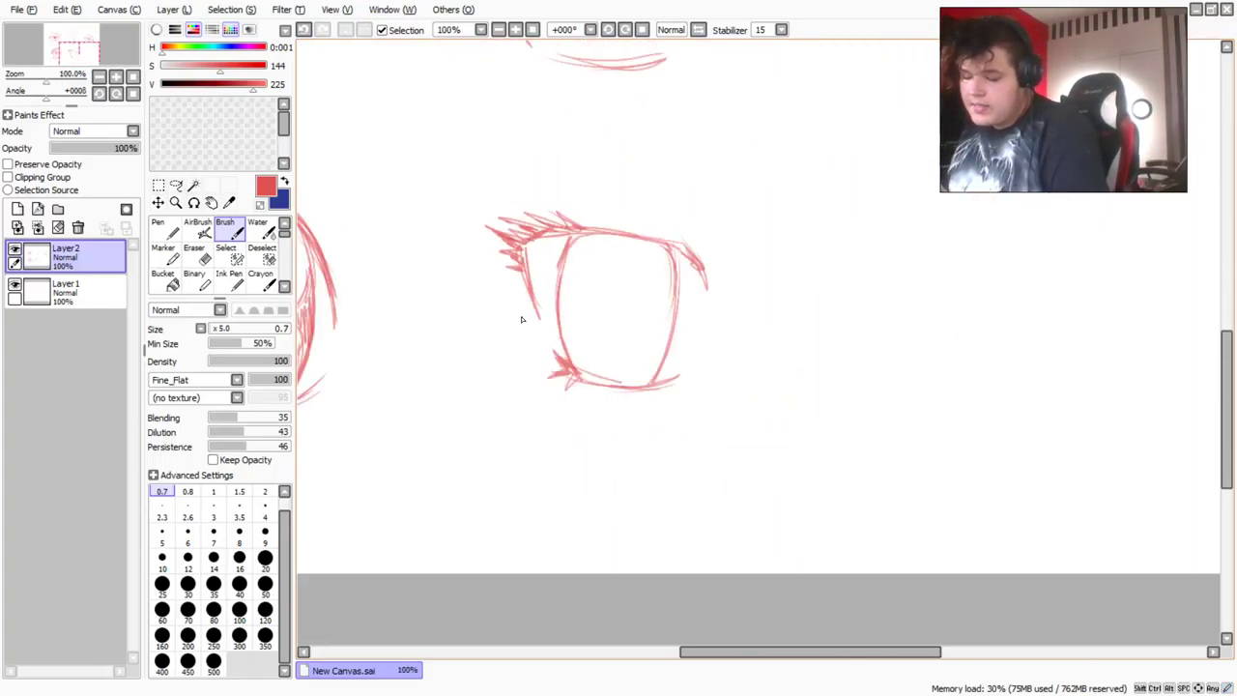
scroll(485, 293, up, 4)
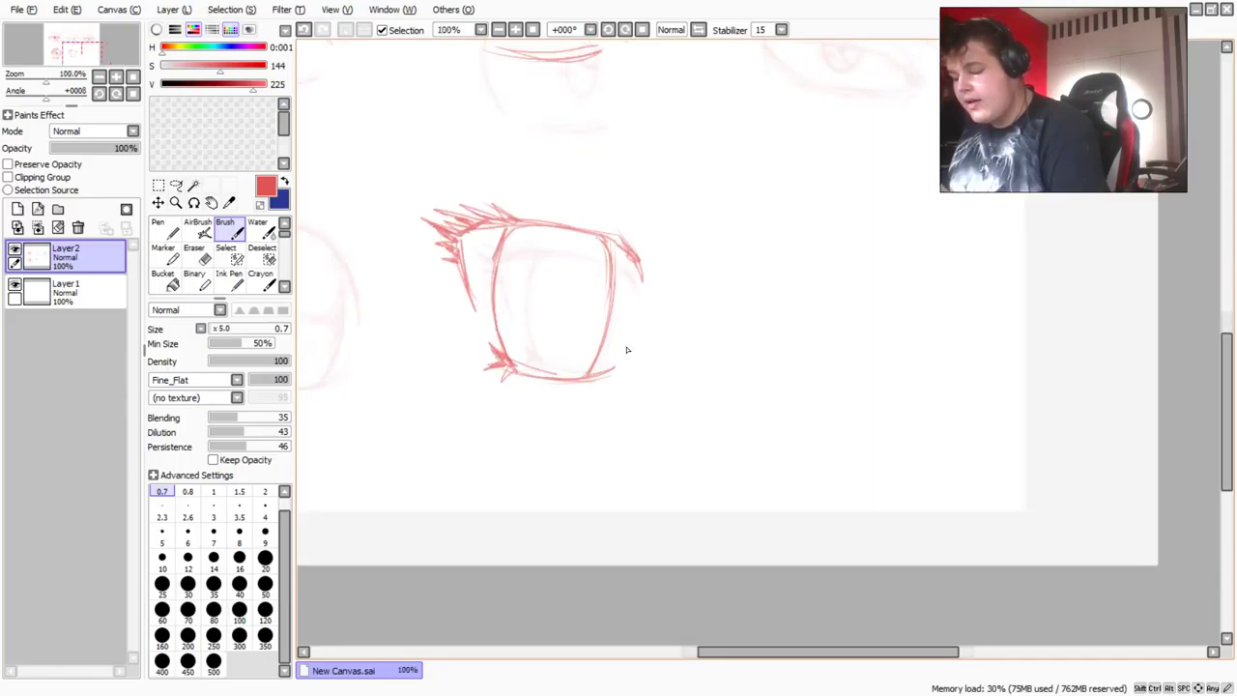
drag(555, 182, 525, 255)
mouse_move(605, 288)
mouse_down()
mouse_move(560, 309)
mouse_move(527, 224)
mouse_up()
mouse_move(603, 297)
mouse_down()
mouse_move(561, 317)
mouse_move(536, 216)
mouse_move(576, 179)
mouse_move(597, 309)
mouse_up()
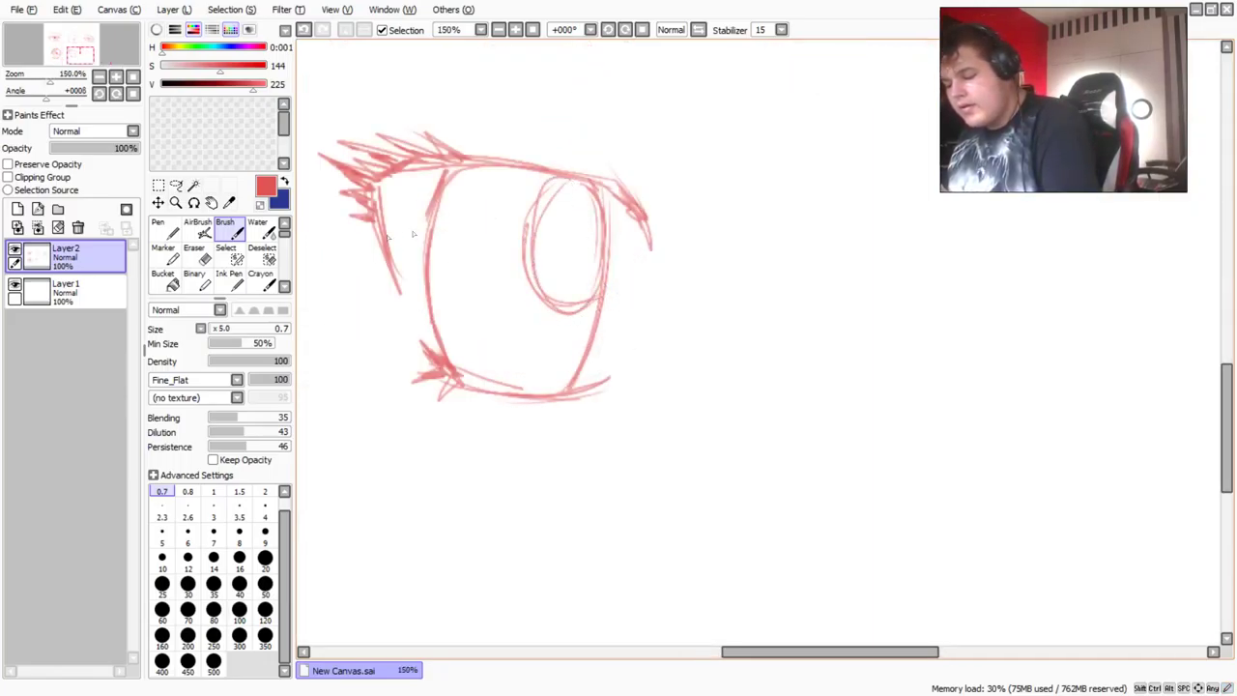
mouse_move(423, 321)
mouse_down()
mouse_move(474, 333)
mouse_move(420, 309)
mouse_up()
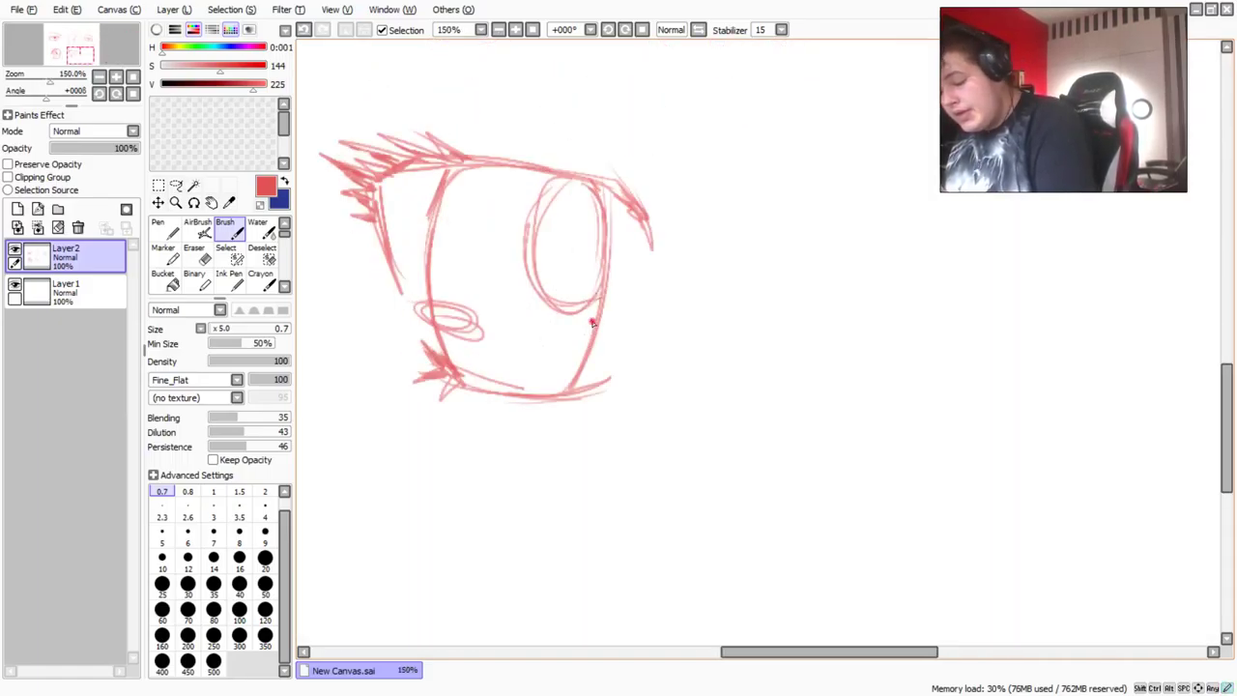
Hatch the angular eye's iris with slanted strokes around the highlights and draw a U-shaped lower pupil edge beside the big highlight.
drag(599, 314, 566, 391)
mouse_move(589, 309)
mouse_down()
mouse_move(551, 387)
mouse_move(536, 385)
mouse_up()
drag(565, 314, 512, 386)
drag(551, 290, 495, 372)
drag(522, 281, 487, 368)
drag(520, 241, 476, 372)
drag(532, 198, 476, 312)
drag(512, 181, 458, 295)
mouse_move(468, 193)
mouse_down()
mouse_move(446, 290)
mouse_move(436, 269)
mouse_up()
mouse_move(534, 277)
mouse_down()
mouse_move(485, 263)
mouse_move(528, 228)
mouse_up()
Examine the shaded angular eye up close and in comparison with the other eye sketches.
scroll(497, 186, down, 4)
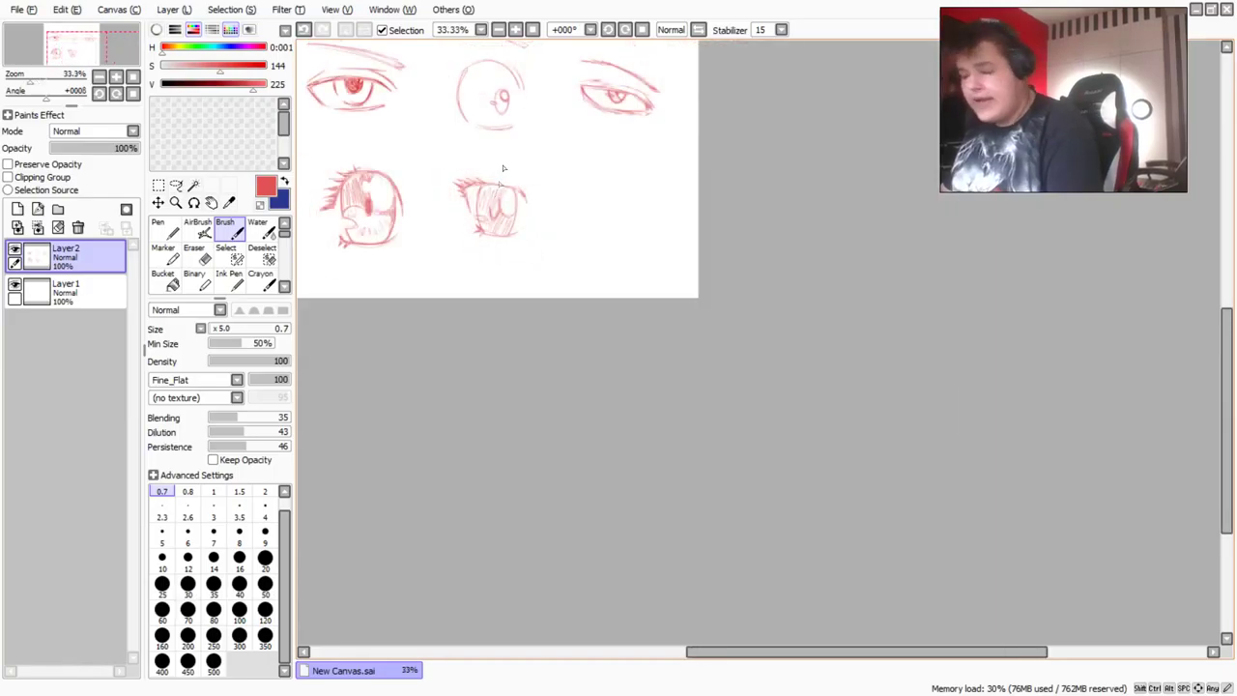
scroll(500, 151, up, 2)
scroll(500, 151, down, 1)
scroll(500, 151, up, 1)
scroll(496, 156, up, 1)
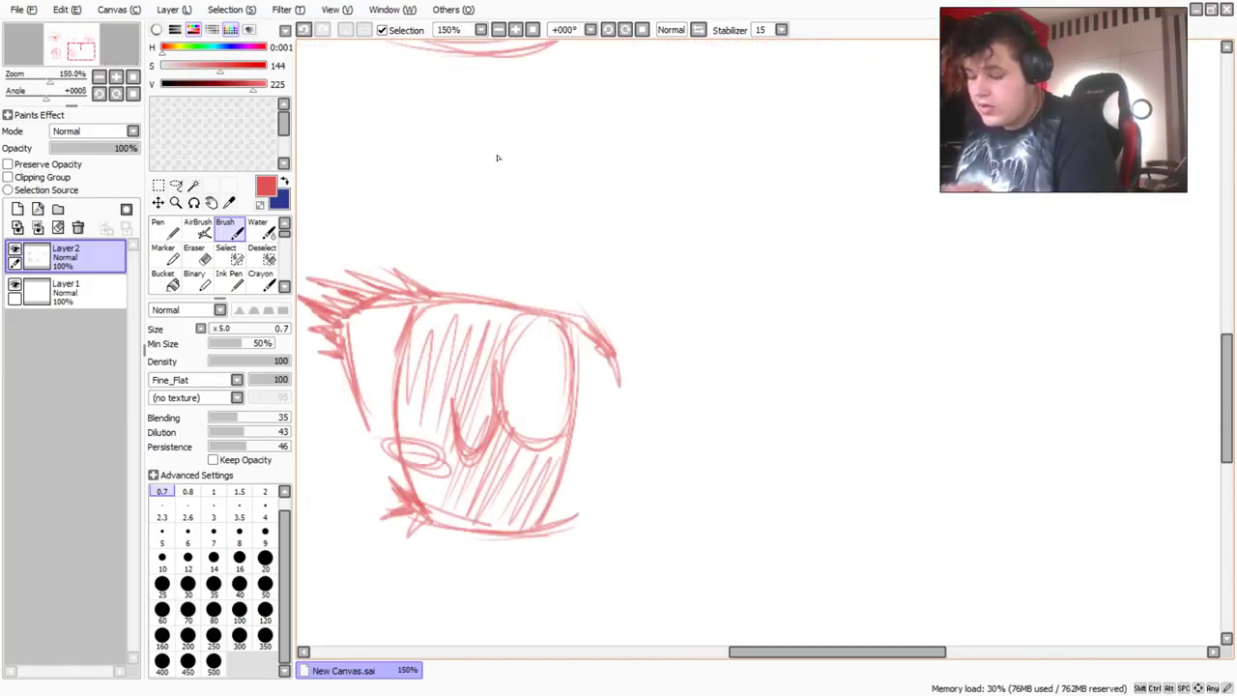
scroll(497, 157, down, 1)
scroll(497, 157, down, 2)
scroll(496, 158, down, 1)
scroll(494, 145, up, 2)
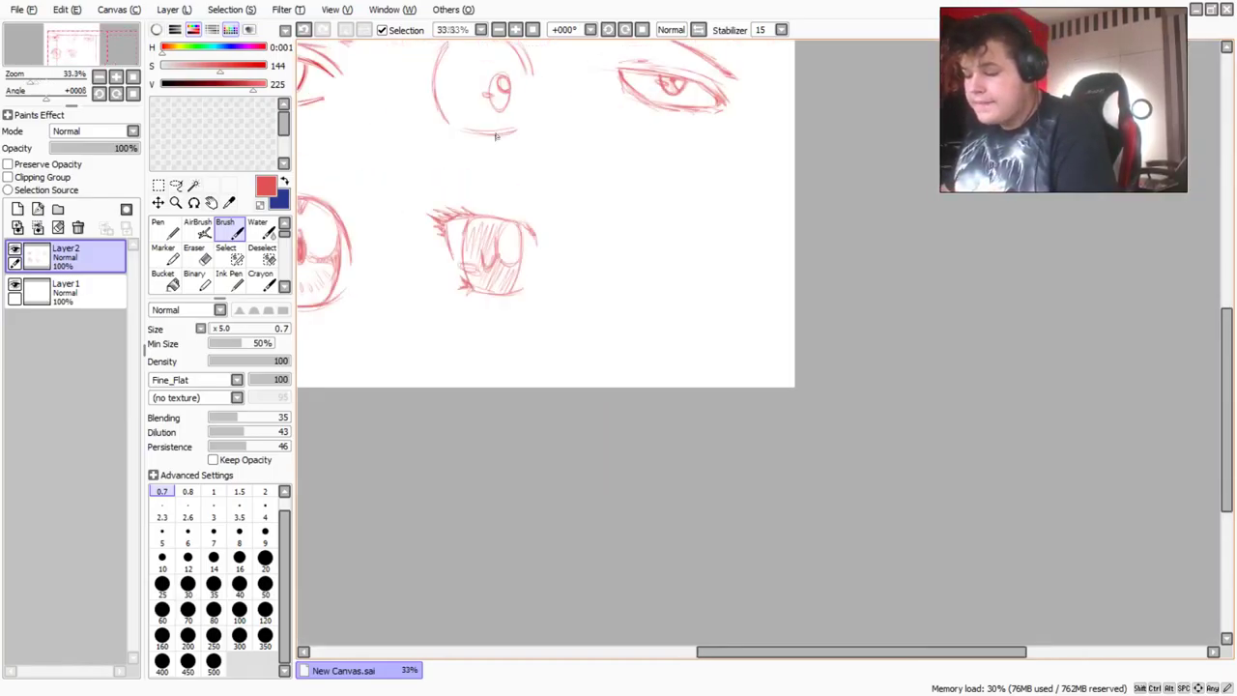
scroll(492, 144, down, 1)
scroll(492, 145, up, 1)
scroll(492, 184, up, 1)
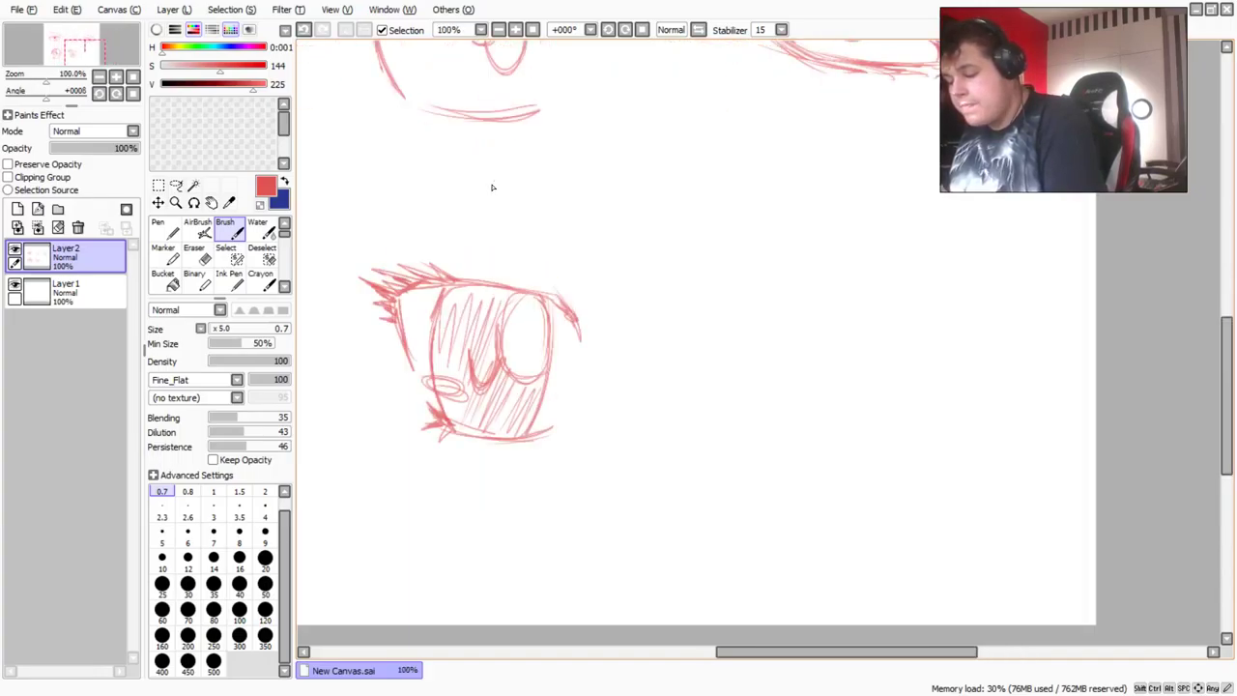
Draw a curved eyelid crease above the angular eye's upper lid, running down past its inner corner.
scroll(586, 297, up, 1)
drag(566, 282, 599, 351)
scroll(450, 221, down, 2)
scroll(450, 221, up, 2)
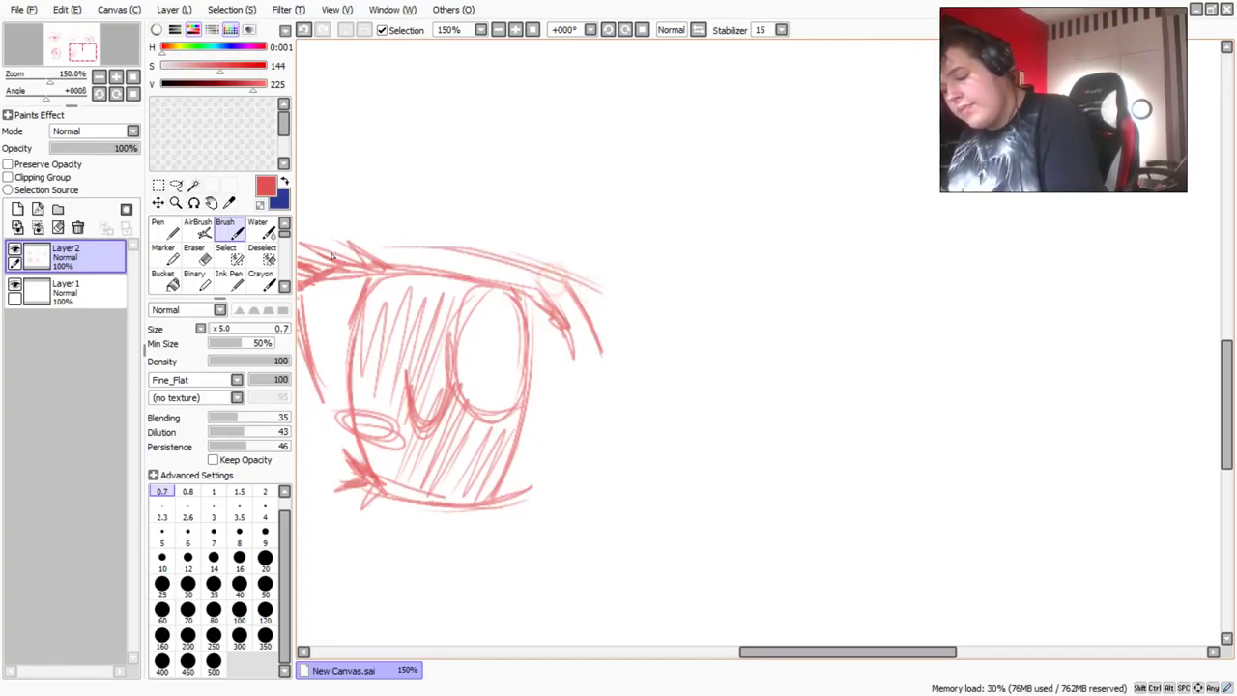
Draw a curved eyelid crease along the inner side of the large round anime eye's upper lid.
scroll(330, 259, down, 4)
scroll(328, 261, down, 3)
scroll(314, 268, up, 2)
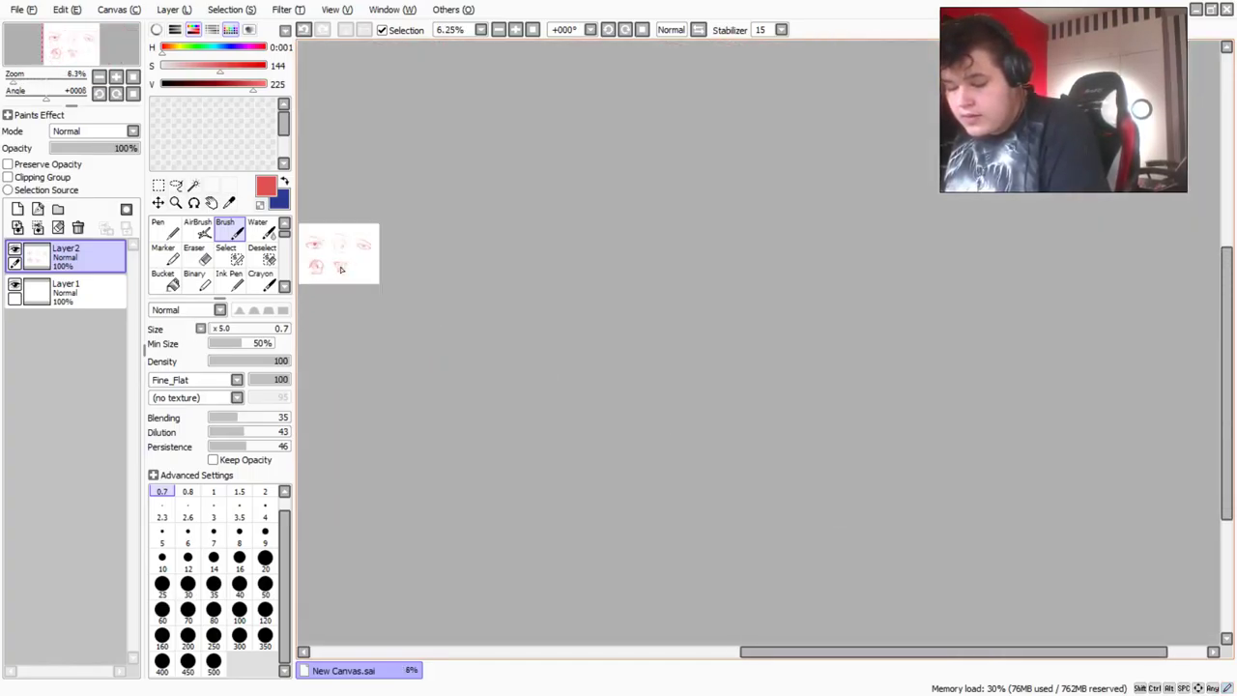
scroll(312, 268, up, 1)
scroll(307, 259, down, 2)
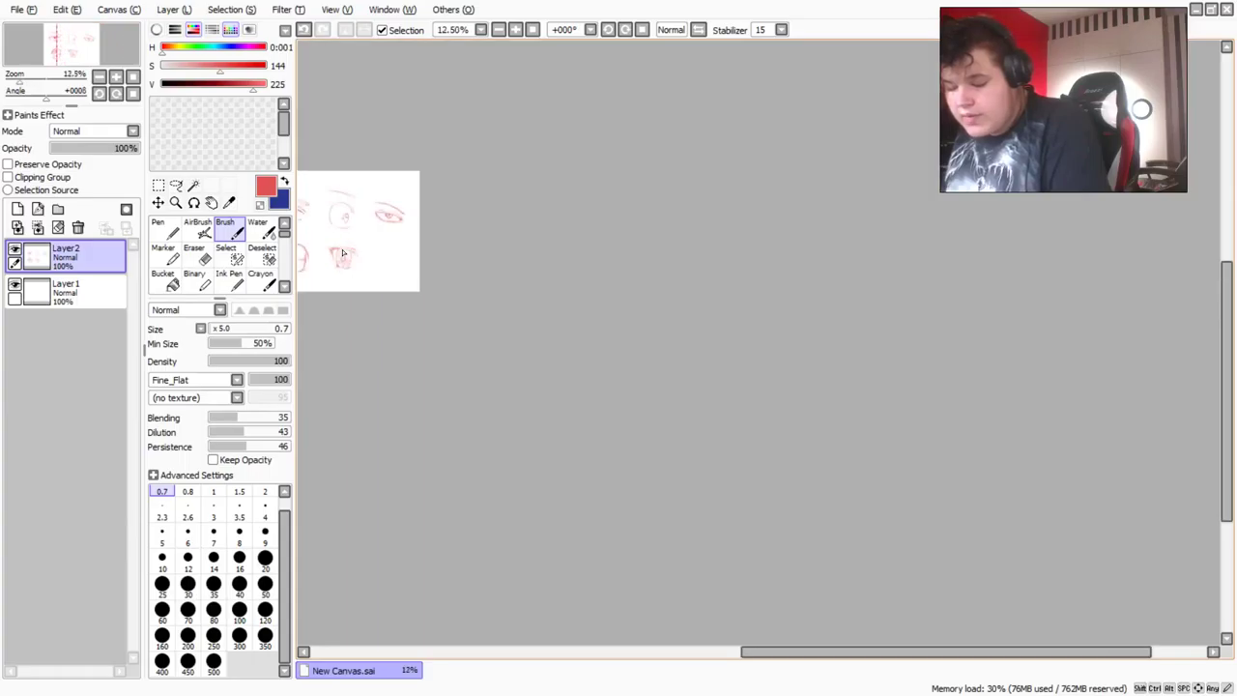
scroll(301, 247, down, 2)
scroll(318, 255, up, 6)
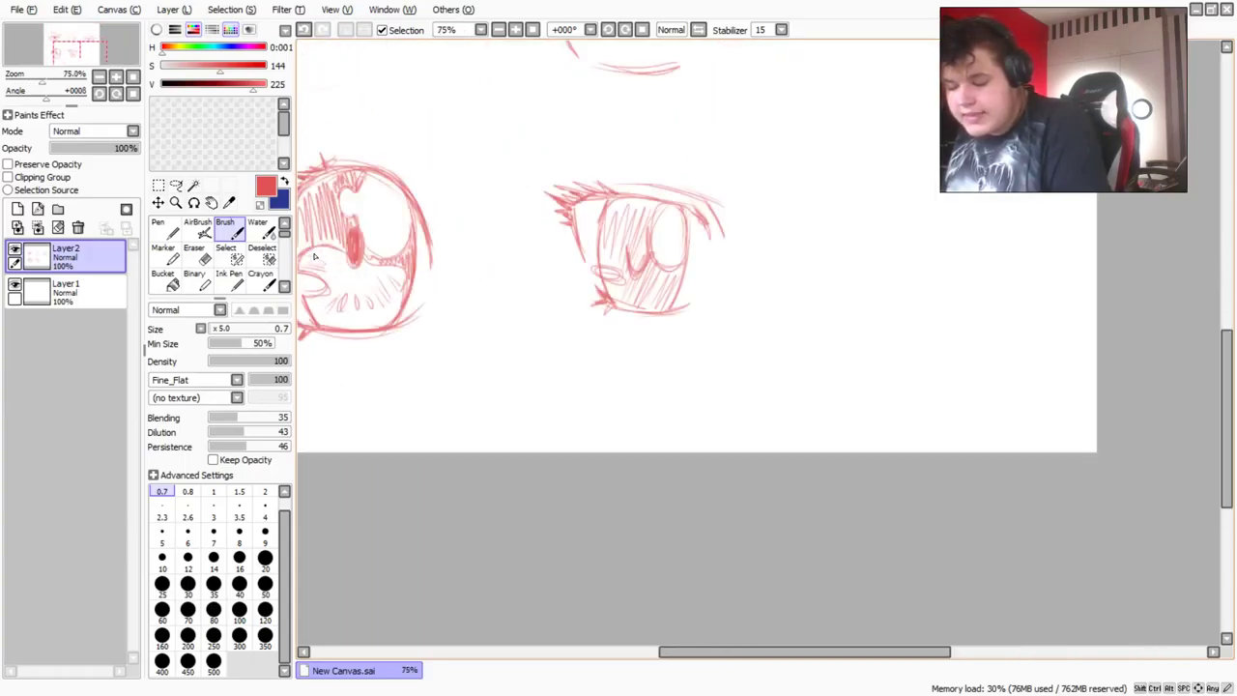
scroll(393, 221, up, 1)
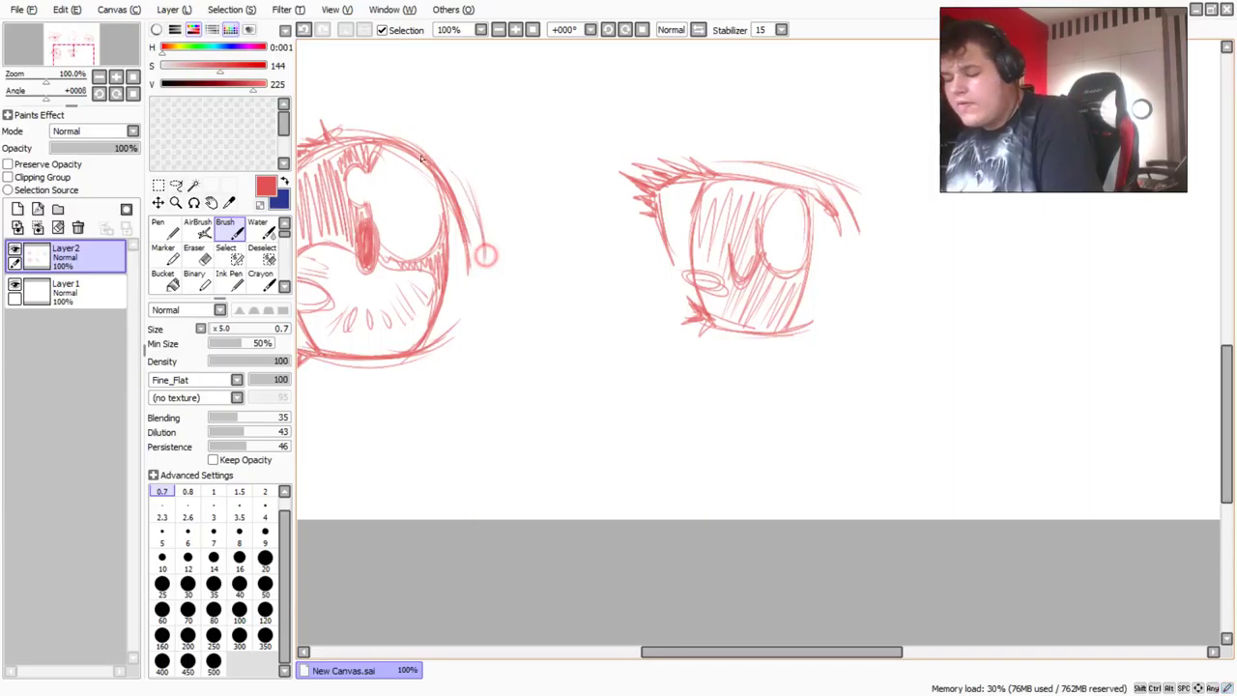
scroll(421, 161, down, 3)
scroll(421, 161, up, 1)
scroll(421, 162, down, 1)
scroll(421, 161, up, 2)
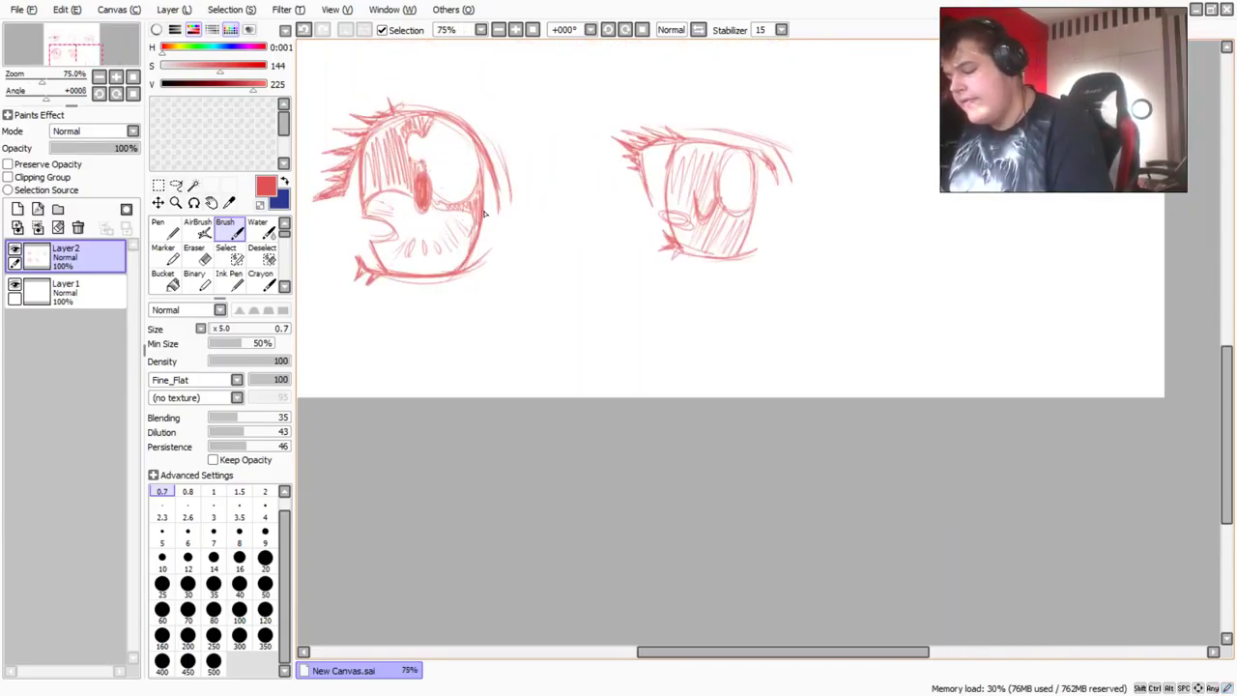
scroll(485, 212, down, 4)
scroll(632, 163, up, 2)
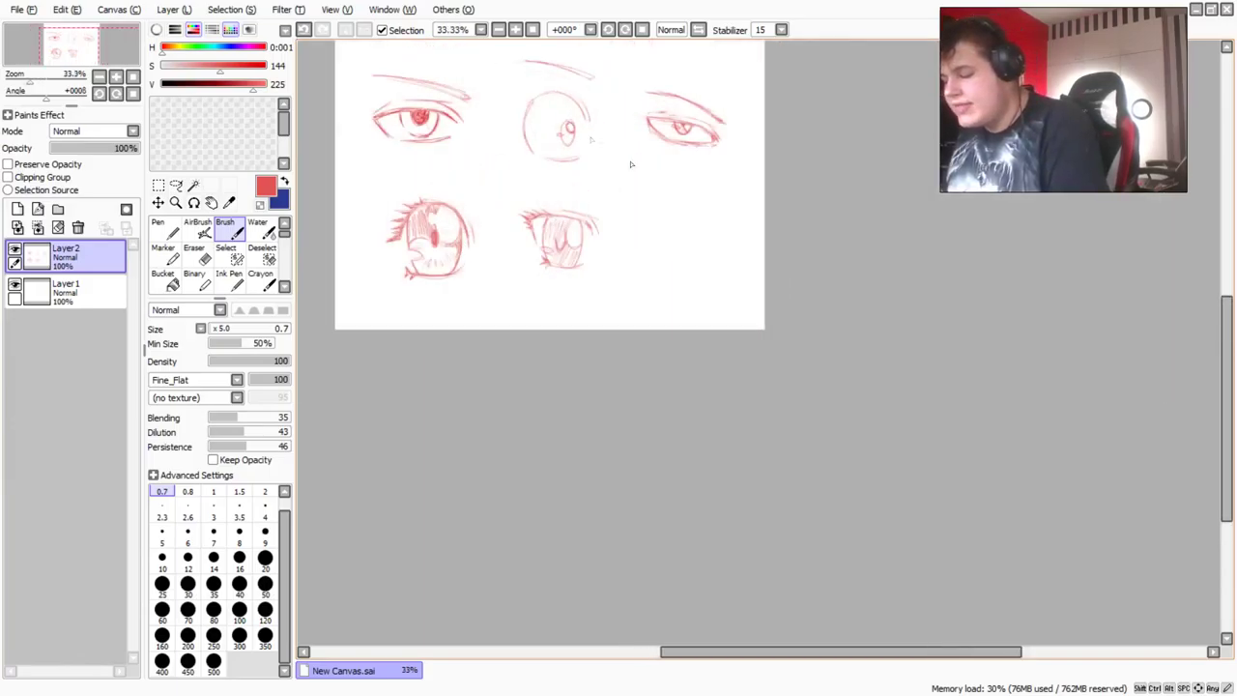
scroll(632, 164, up, 2)
drag(543, 143, 563, 165)
drag(513, 120, 591, 186)
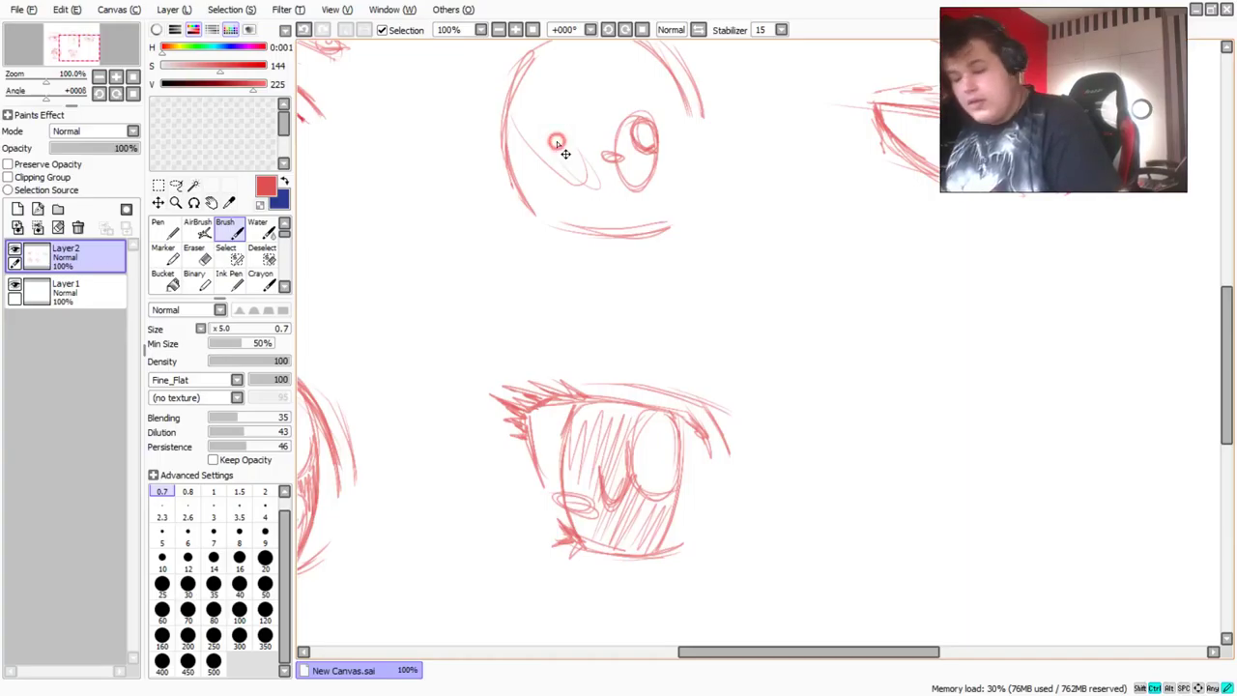
drag(547, 131, 566, 155)
key(ctrl+z)
key(ctrl+z)
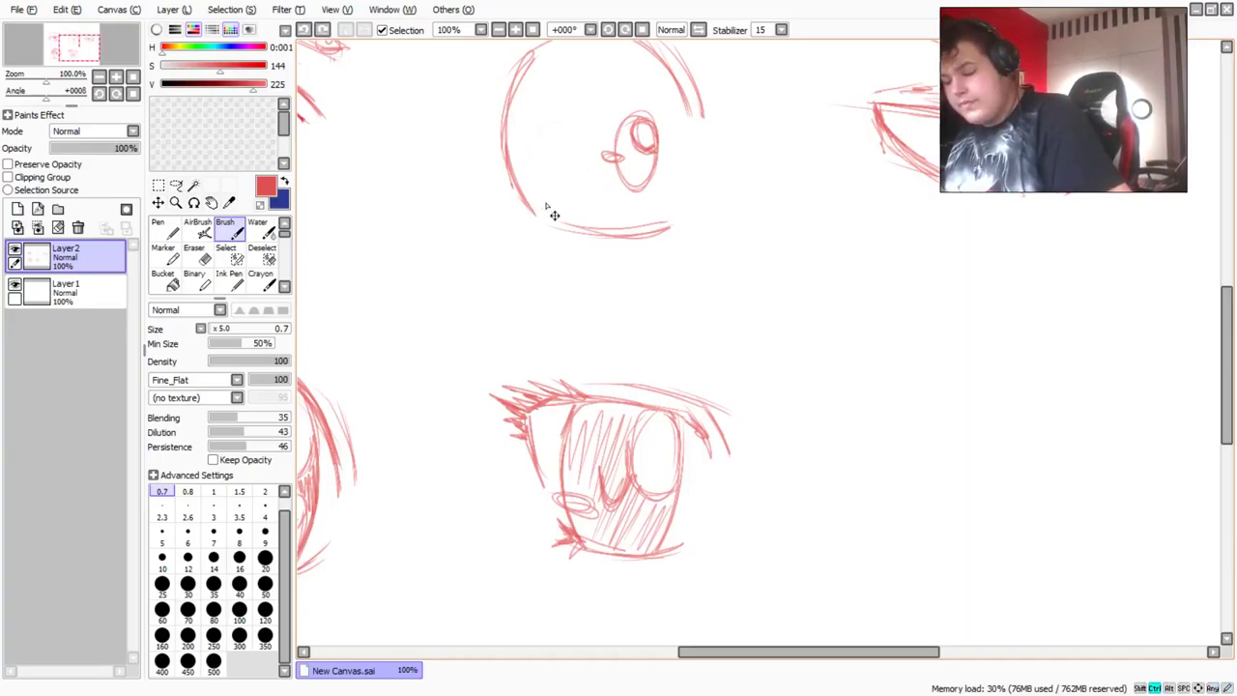
scroll(733, 212, down, 2)
scroll(770, 284, up, 2)
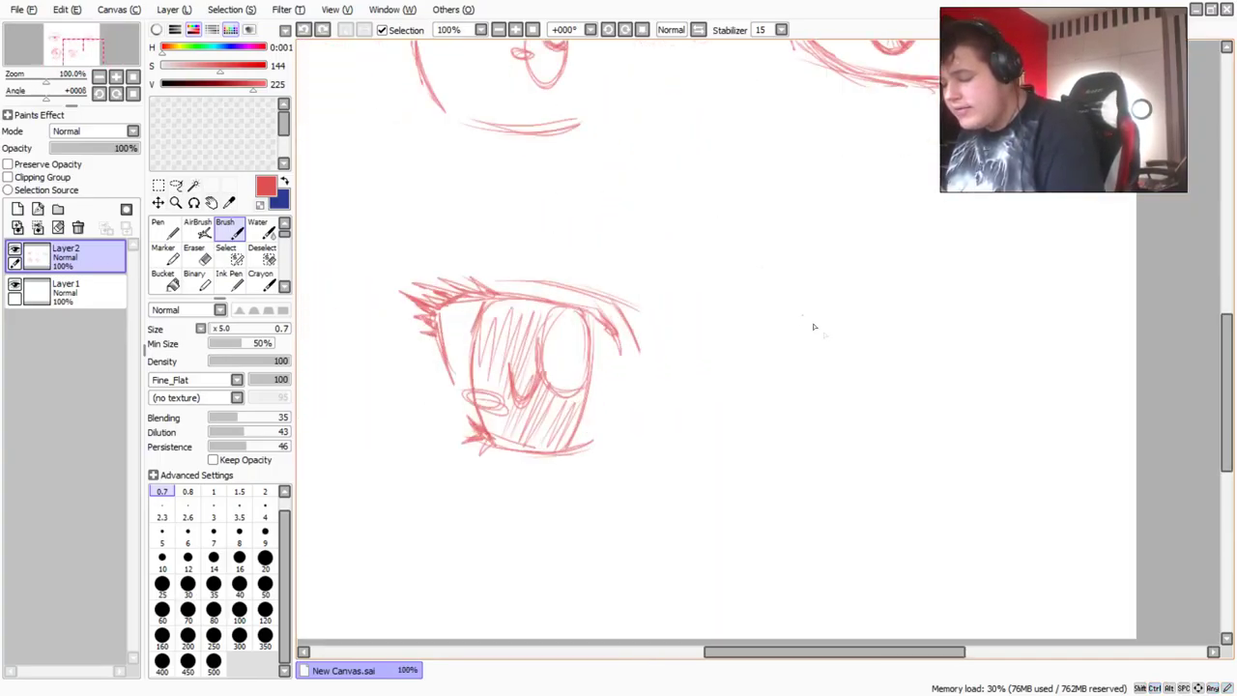
Sketch a narrow, slanted eye beside the angular anime eye, with curved lower lid, straight upper lid and a broken crease above.
mouse_move(933, 394)
mouse_down()
mouse_move(740, 337)
mouse_move(889, 376)
mouse_move(812, 345)
mouse_move(682, 331)
mouse_move(706, 378)
mouse_move(694, 371)
mouse_move(851, 416)
mouse_move(705, 389)
mouse_move(723, 387)
mouse_move(690, 361)
mouse_up()
mouse_move(896, 358)
mouse_down()
mouse_move(948, 392)
mouse_move(894, 350)
mouse_move(912, 355)
mouse_move(848, 325)
mouse_move(941, 371)
mouse_move(904, 348)
mouse_move(824, 323)
mouse_move(952, 390)
mouse_up()
drag(760, 312, 682, 309)
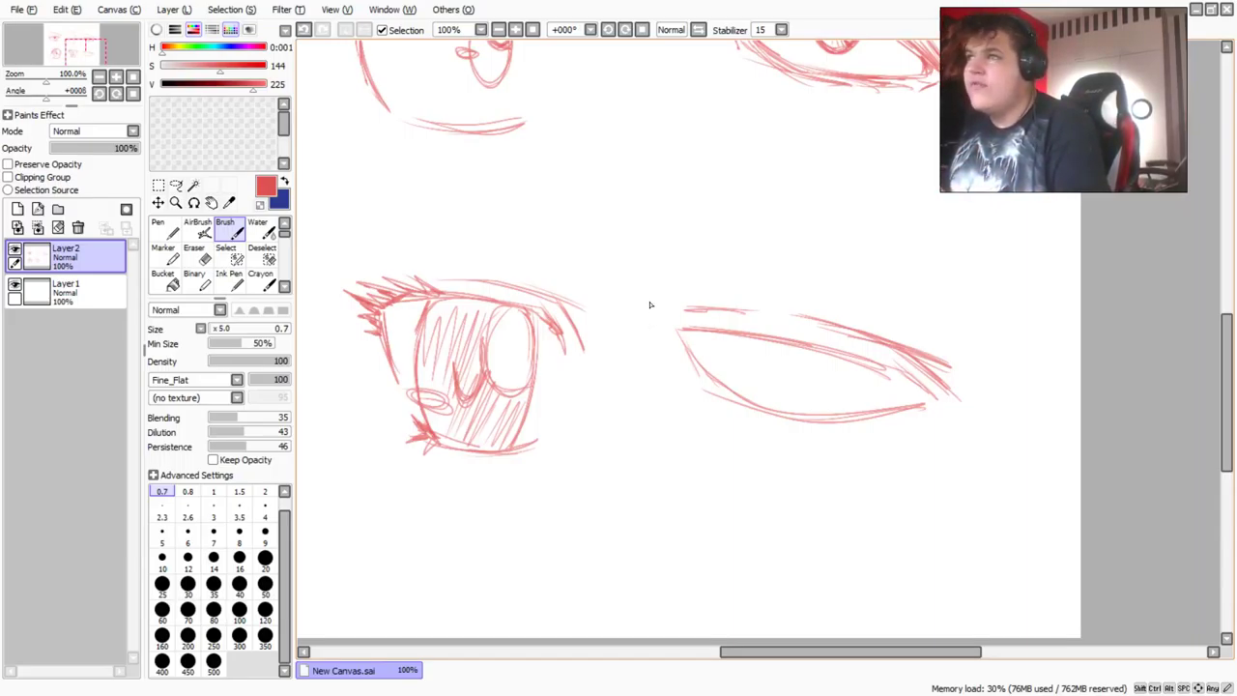
Draw a small U-shaped iris hanging from the narrow eye's upper lid, with a short vertical pupil inside.
mouse_move(791, 356)
mouse_down()
mouse_move(817, 392)
mouse_move(790, 357)
mouse_move(835, 350)
mouse_move(831, 363)
mouse_move(808, 377)
mouse_move(820, 334)
mouse_up()
scroll(817, 358, up, 2)
scroll(820, 334, up, 1)
scroll(821, 336, down, 2)
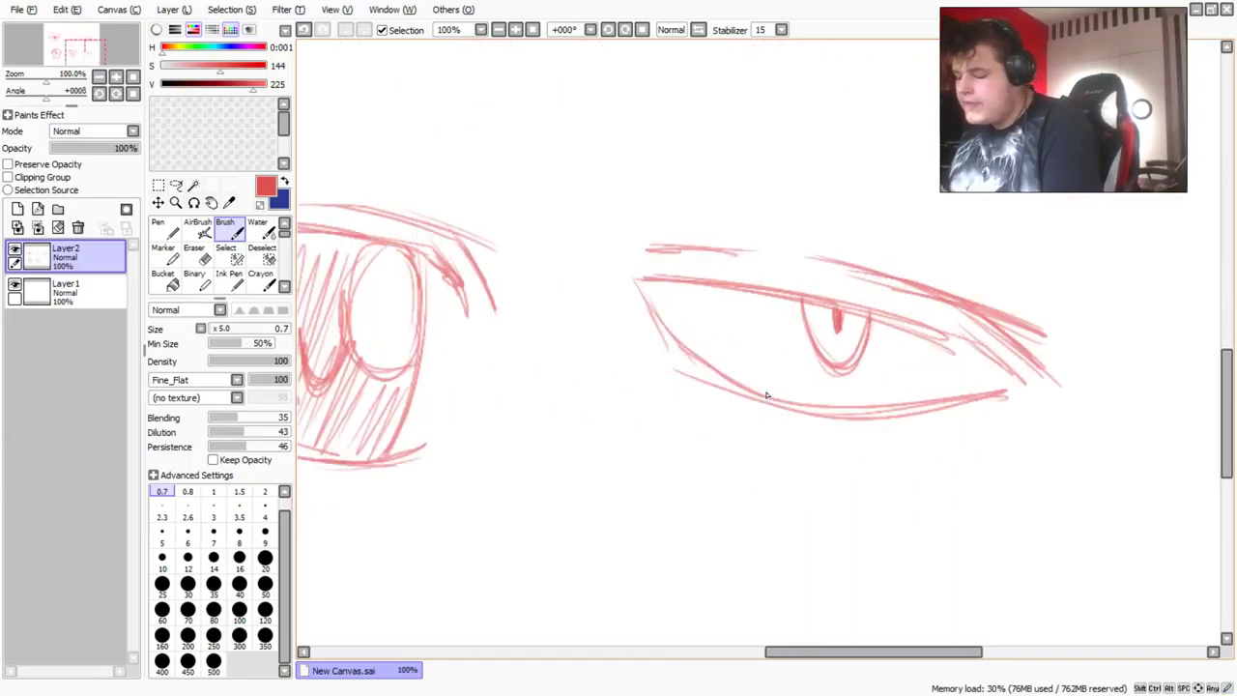
Darken the narrow eye's pupil and add fine strokes radiating from it across the iris.
scroll(829, 289, up, 5)
drag(788, 245, 953, 349)
mouse_move(895, 280)
mouse_down()
mouse_move(899, 312)
mouse_move(885, 331)
mouse_move(873, 275)
mouse_move(900, 307)
mouse_move(888, 317)
mouse_move(867, 284)
mouse_move(866, 325)
mouse_move(877, 278)
mouse_move(856, 275)
mouse_move(859, 321)
mouse_move(885, 353)
mouse_move(918, 318)
mouse_move(913, 299)
mouse_move(931, 304)
mouse_move(913, 285)
mouse_move(936, 325)
mouse_move(901, 278)
mouse_up()
scroll(875, 310, down, 2)
scroll(866, 326, up, 2)
scroll(902, 279, down, 4)
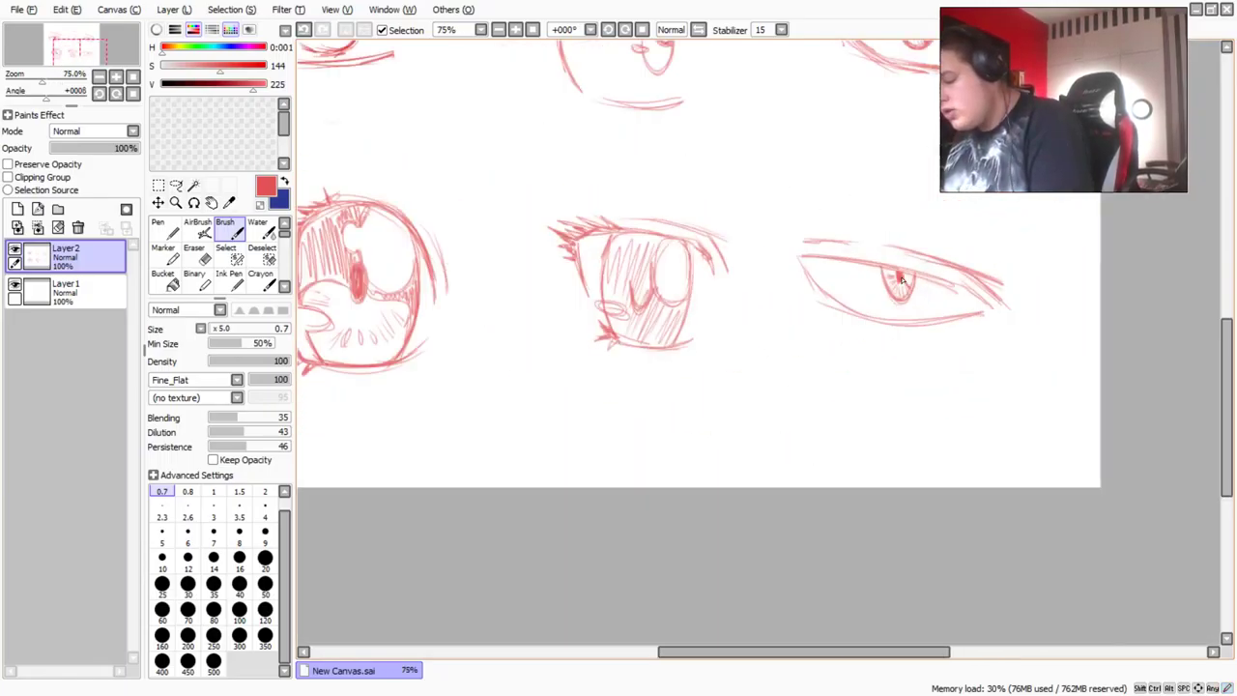
Thicken the outer part of the narrow eye's lower lid with another curved stroke.
scroll(902, 278, up, 2)
mouse_move(696, 245)
mouse_down()
mouse_move(744, 309)
mouse_move(773, 323)
mouse_up()
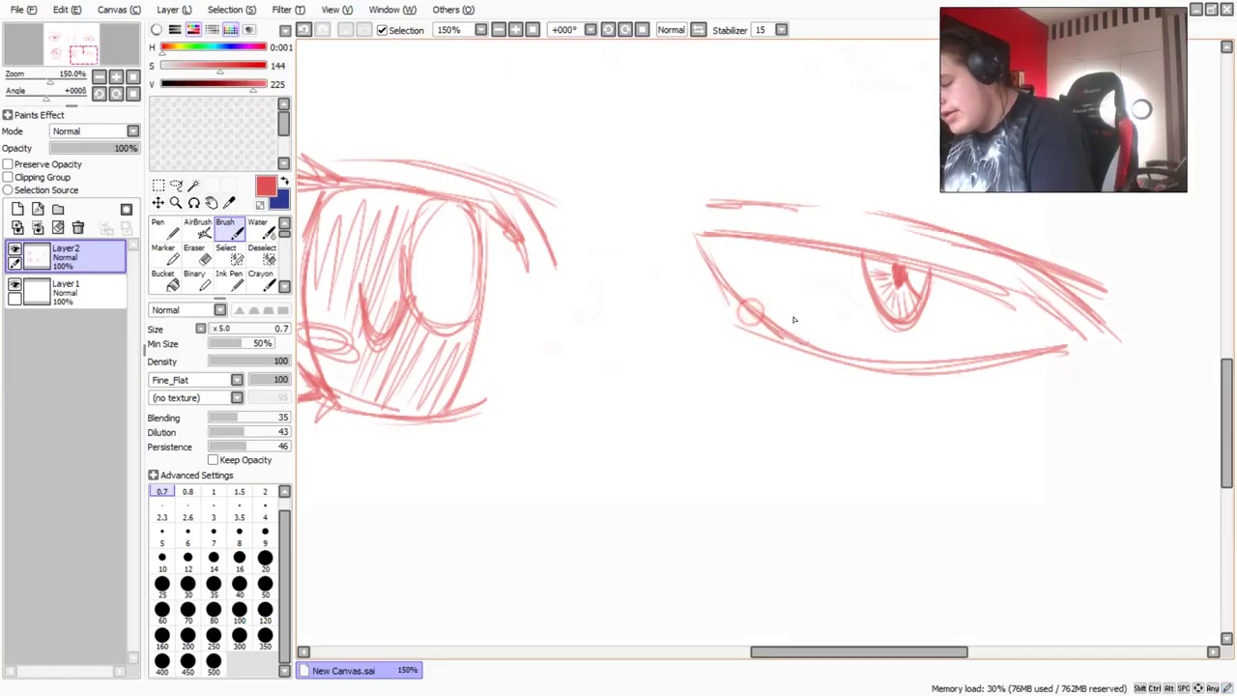
scroll(787, 339, down, 4)
scroll(807, 324, up, 1)
scroll(883, 243, up, 3)
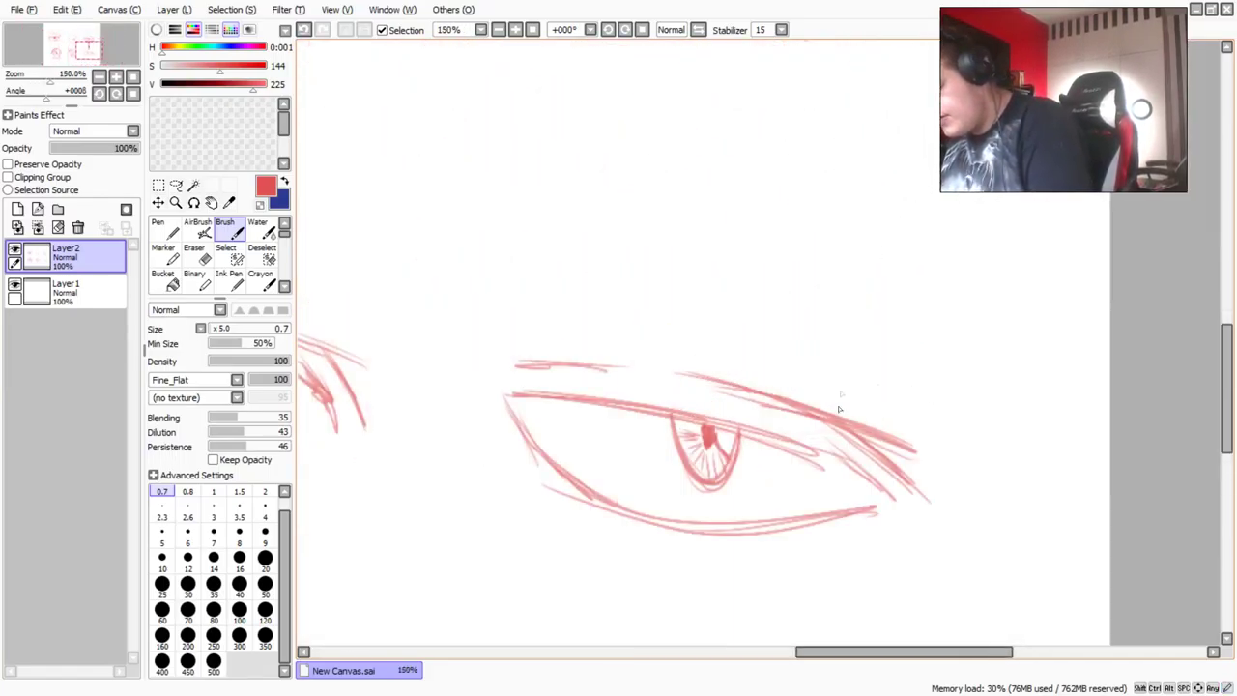
Draw a long eyebrow above the narrow eye, slanting down toward its inner corner and curving down at the outer end.
scroll(839, 410, down, 2)
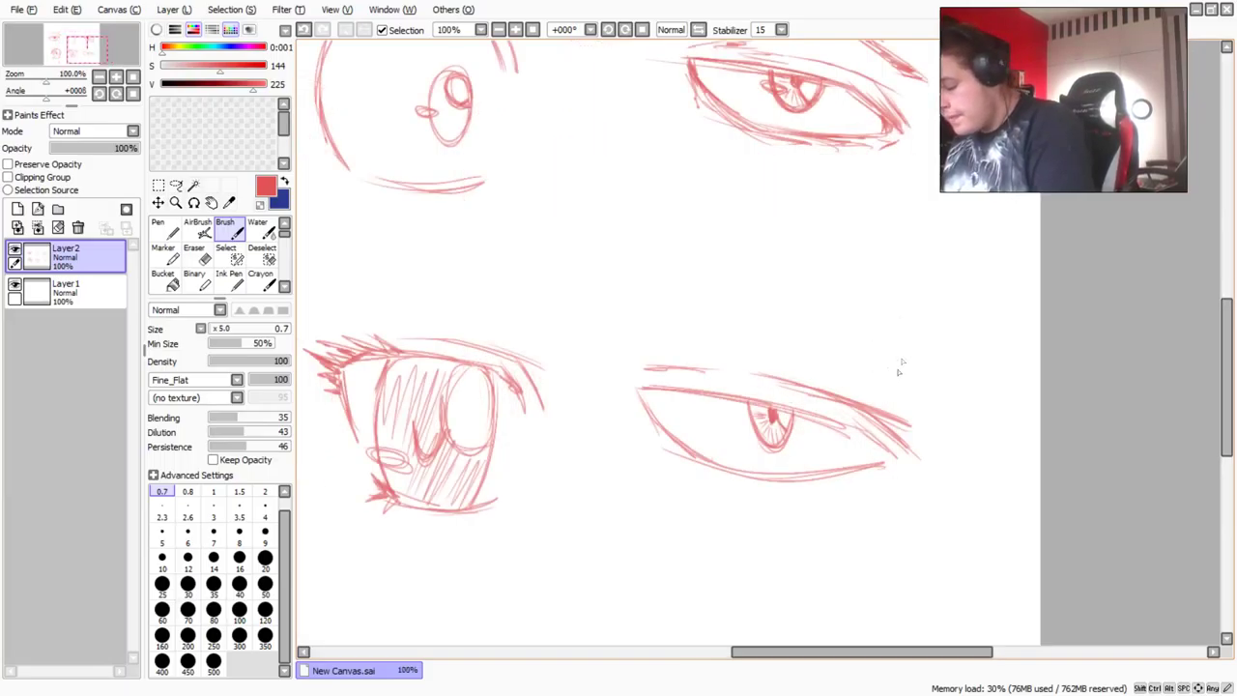
mouse_move(698, 286)
mouse_down()
mouse_move(909, 380)
mouse_move(881, 383)
mouse_move(919, 383)
mouse_move(894, 368)
mouse_up()
drag(829, 343, 913, 390)
drag(698, 291, 863, 362)
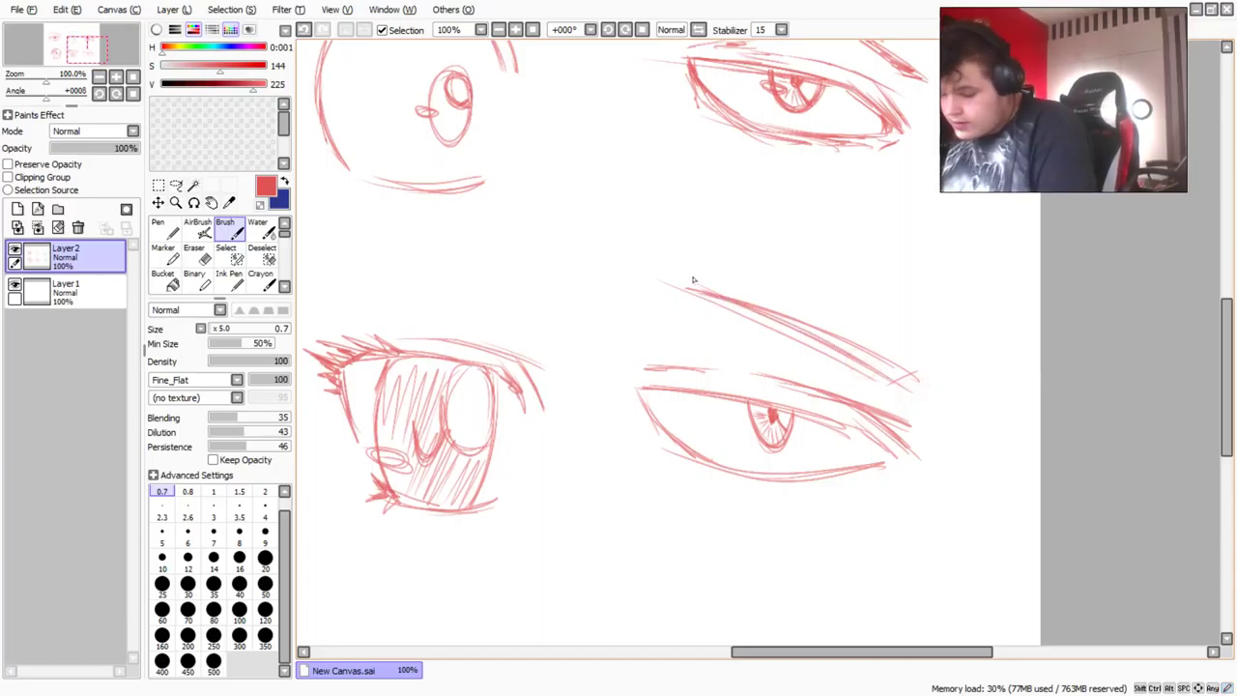
scroll(704, 312, down, 3)
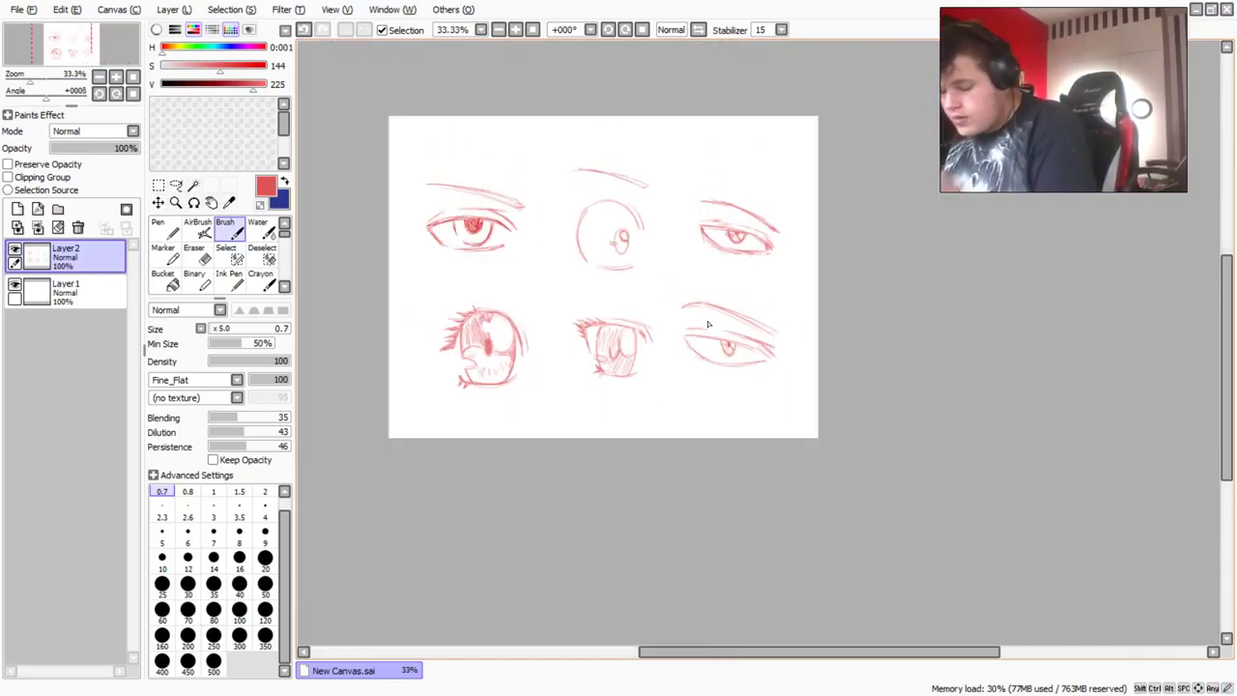
Add short pointed lashes to the narrow eye's outer corner, along the upper lid, the outer edge and the lower lid.
scroll(707, 324, up, 3)
scroll(706, 323, up, 3)
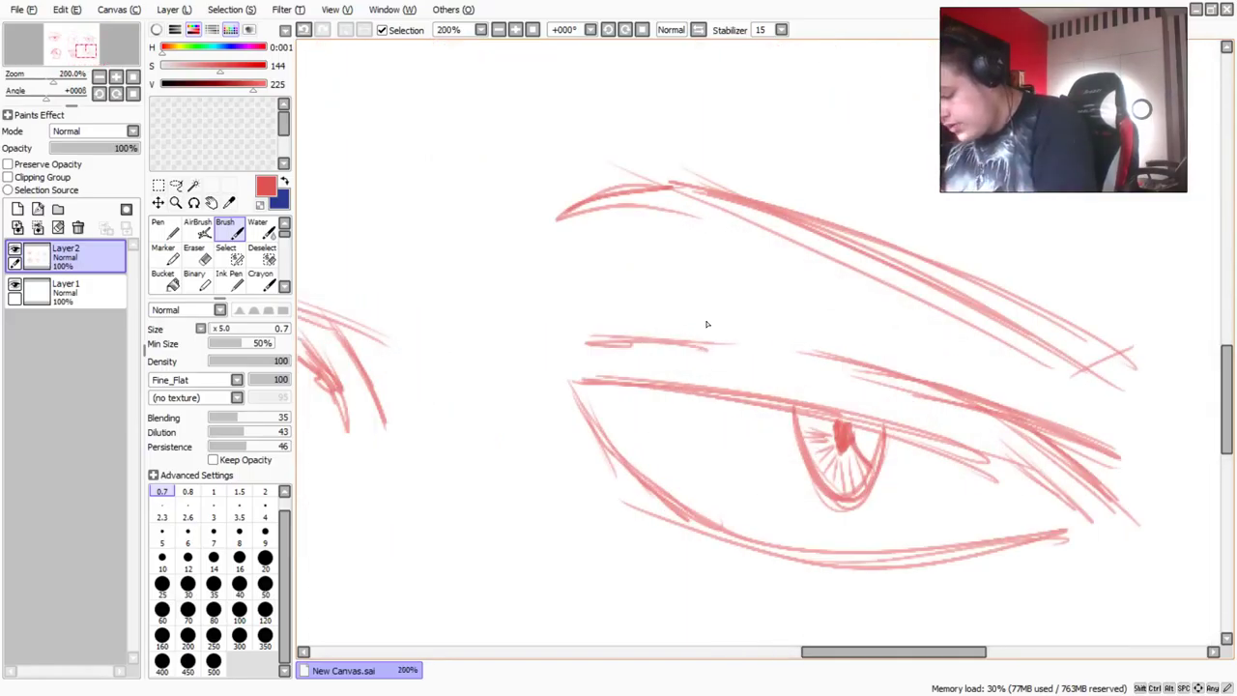
scroll(704, 326, down, 1)
drag(670, 326, 705, 365)
drag(605, 323, 654, 354)
mouse_move(555, 322)
mouse_down()
mouse_move(655, 353)
mouse_move(618, 359)
mouse_move(643, 363)
mouse_move(626, 368)
mouse_move(522, 344)
mouse_move(601, 398)
mouse_move(565, 388)
mouse_up()
drag(623, 427, 584, 425)
mouse_move(736, 513)
mouse_down()
mouse_move(703, 528)
mouse_move(688, 496)
mouse_up()
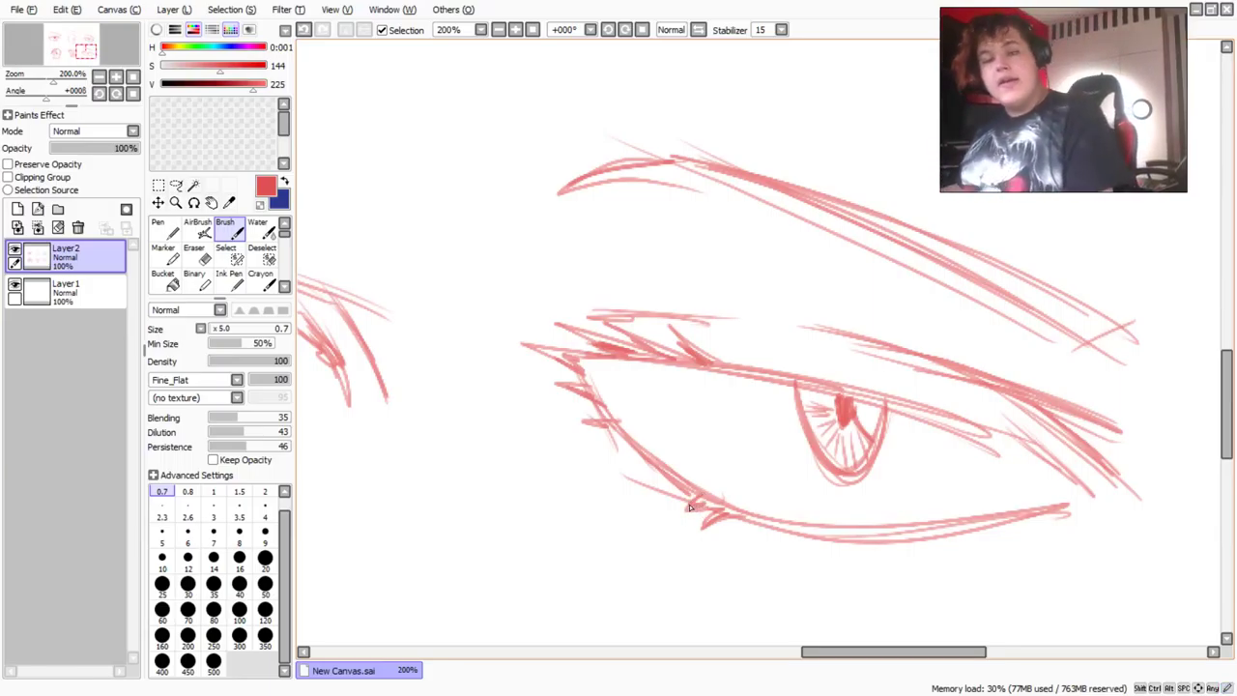
Examine the lashed narrow eye against the other sketches, inspecting the similar eye above it up close.
scroll(821, 387, down, 5)
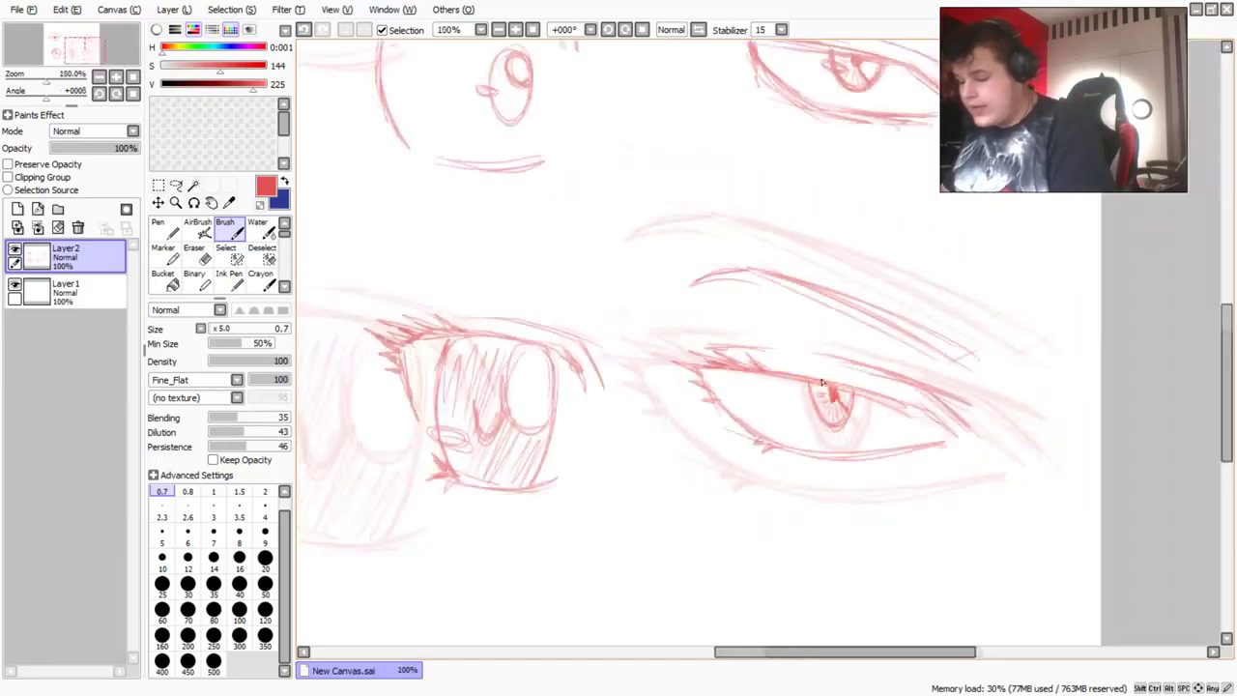
scroll(800, 374, up, 3)
scroll(800, 374, down, 3)
scroll(800, 374, down, 1)
scroll(799, 373, up, 1)
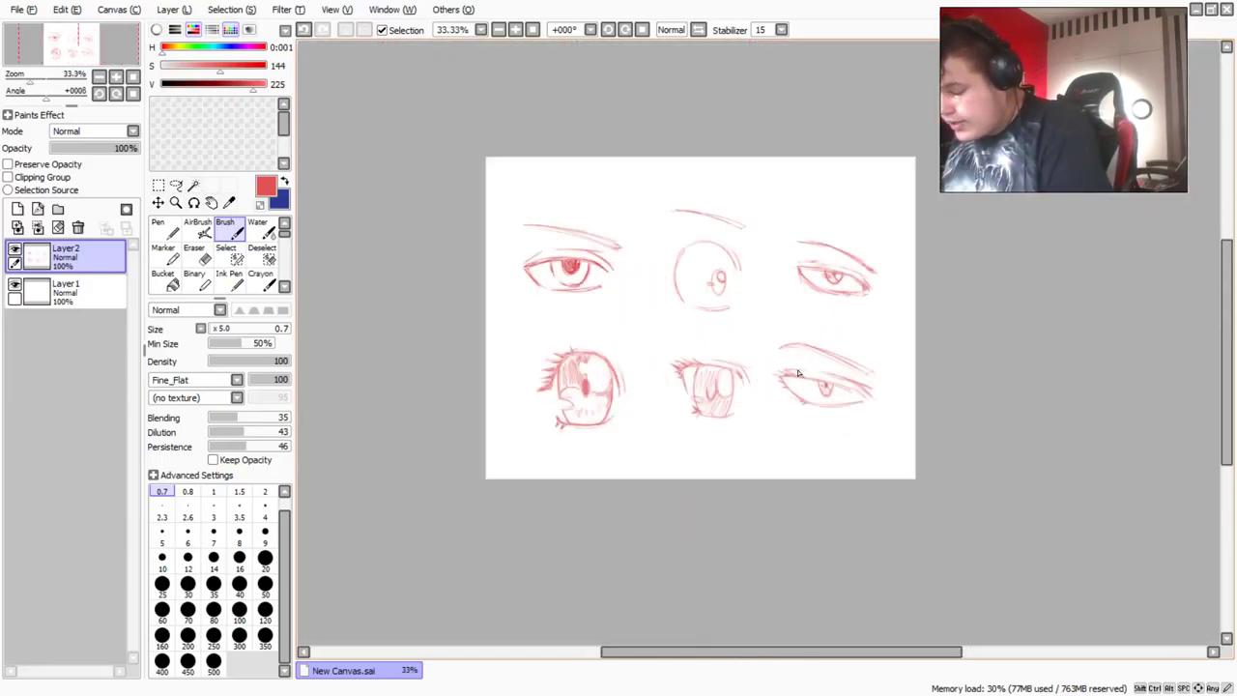
scroll(860, 246, up, 6)
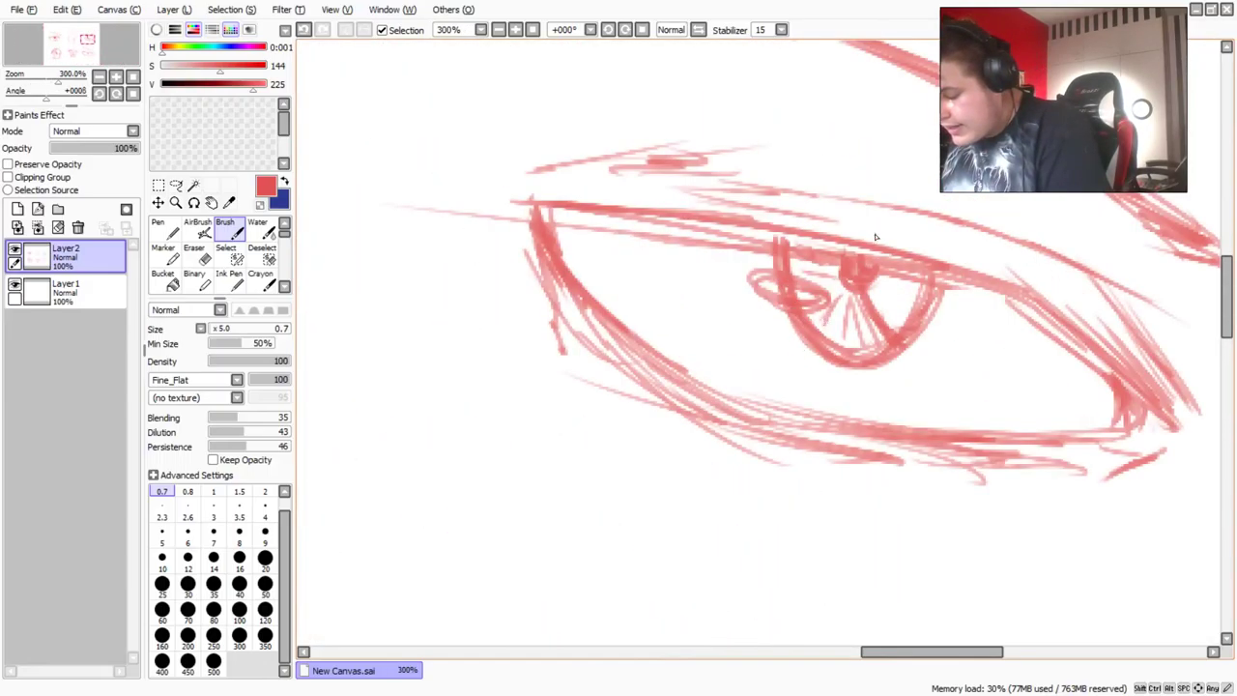
scroll(876, 236, down, 2)
scroll(891, 199, up, 1)
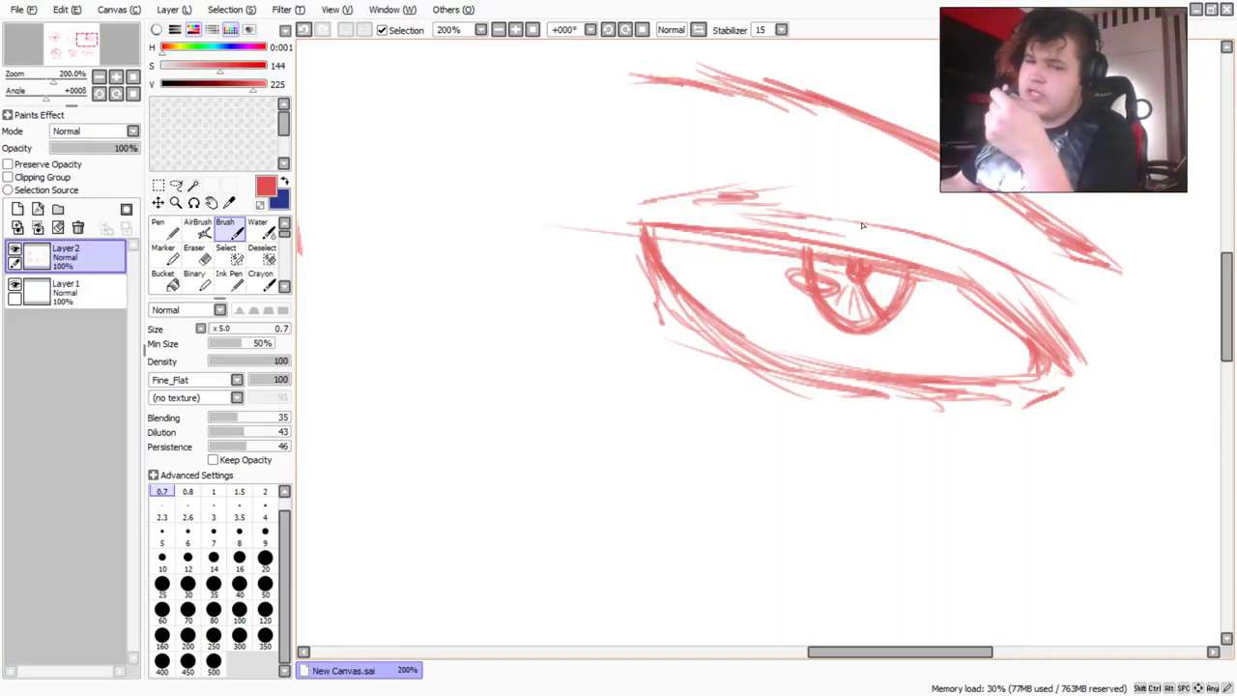
scroll(862, 225, down, 2)
scroll(837, 228, down, 2)
scroll(831, 230, up, 1)
scroll(826, 232, down, 2)
scroll(819, 234, up, 1)
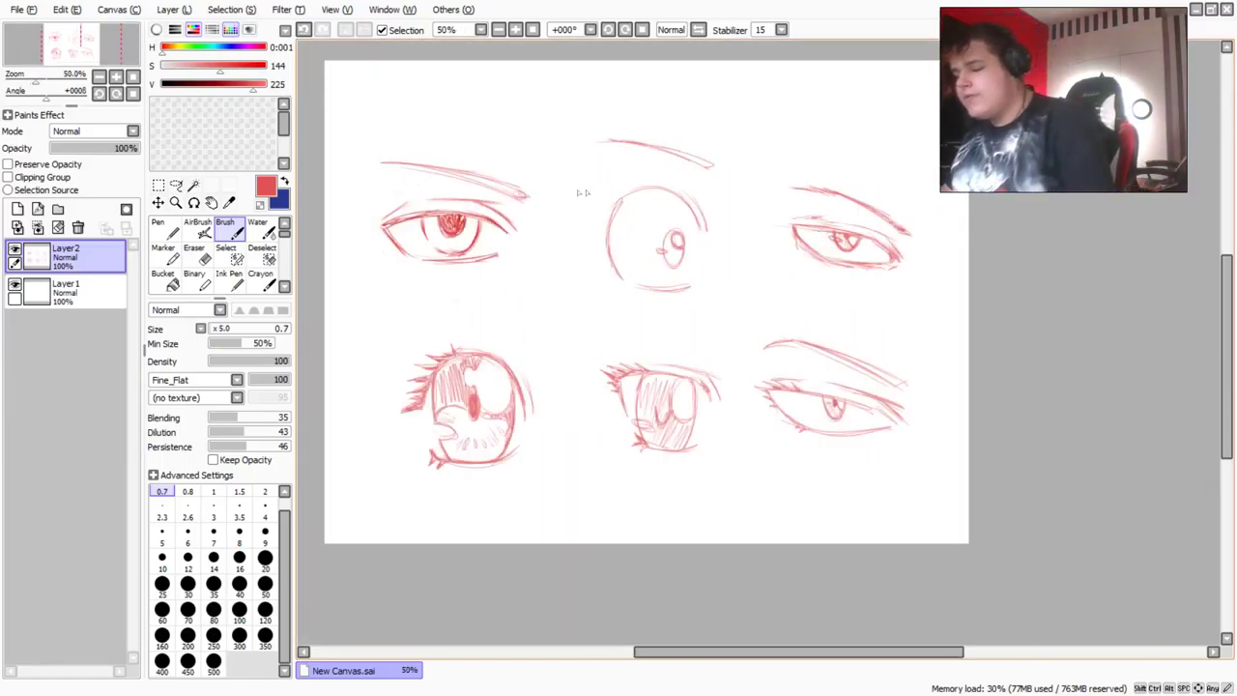